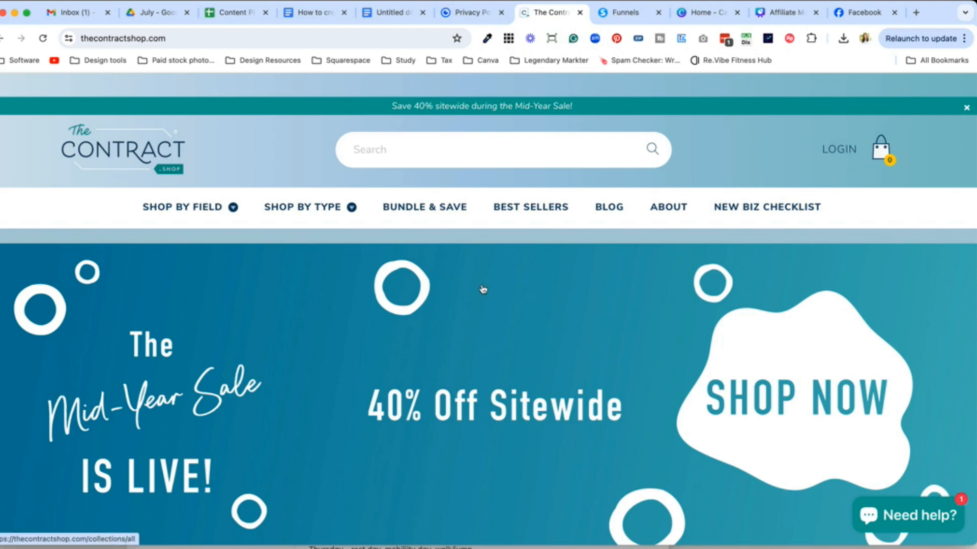
Step: Scroll over The Contract Shop's Mid-Year Sale homepage, then switch to the getterms.io generator tab
{"action": "scroll", "coordinate": [511, 313], "scroll_direction": "down", "scroll_amount": 5}
{"action": "scroll", "coordinate": [510, 312], "scroll_direction": "up", "scroll_amount": 5}
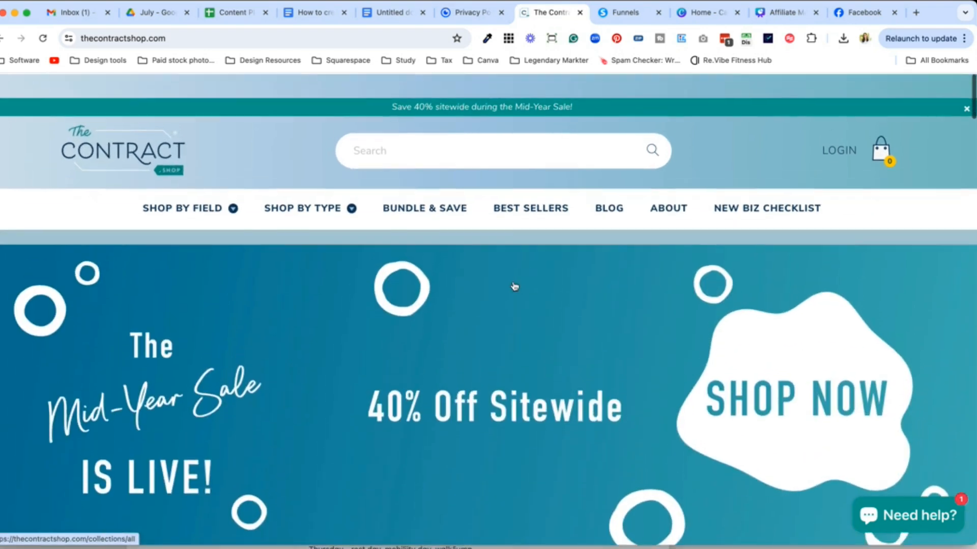
{"action": "left_click", "coordinate": [481, 19]}
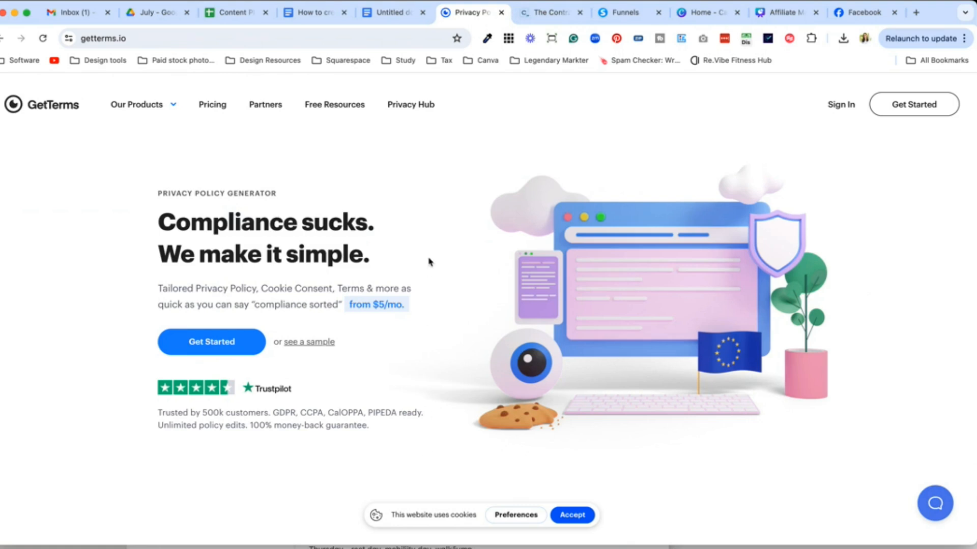
{"action": "scroll", "coordinate": [502, 404], "scroll_direction": "down", "scroll_amount": 2}
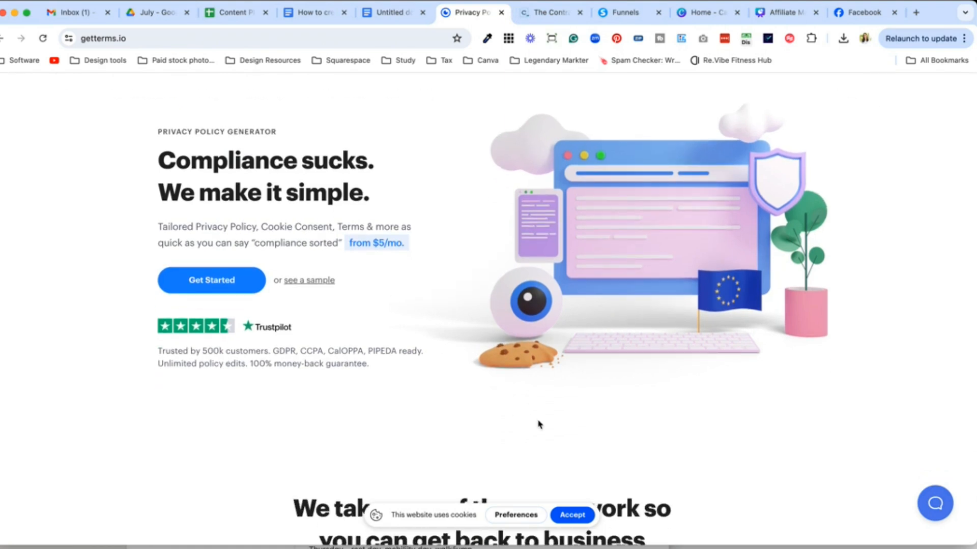
{"action": "scroll", "coordinate": [539, 425], "scroll_direction": "up", "scroll_amount": 2}
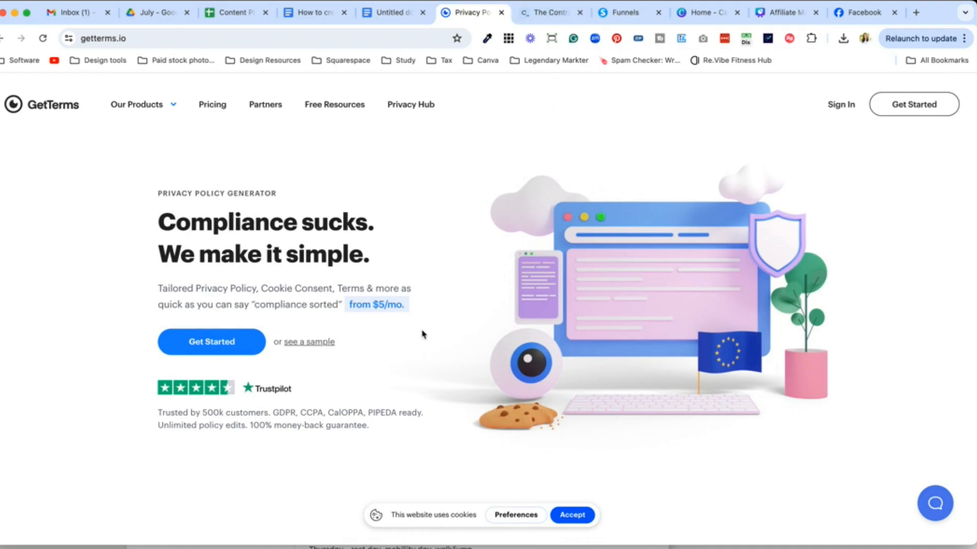
Step: Rename the blank Google document to 'Terms conditions'
{"action": "left_click", "coordinate": [399, 13]}
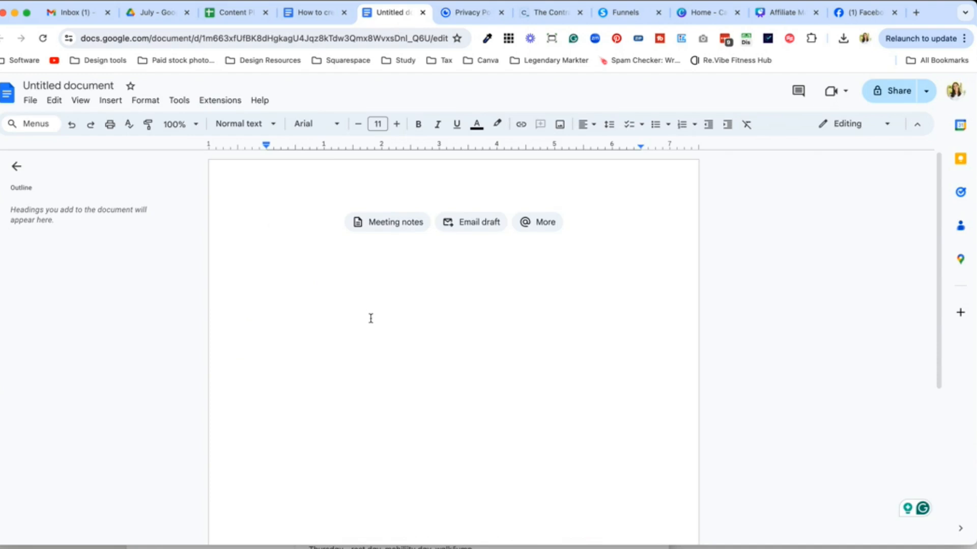
{"action": "left_click", "coordinate": [84, 85]}
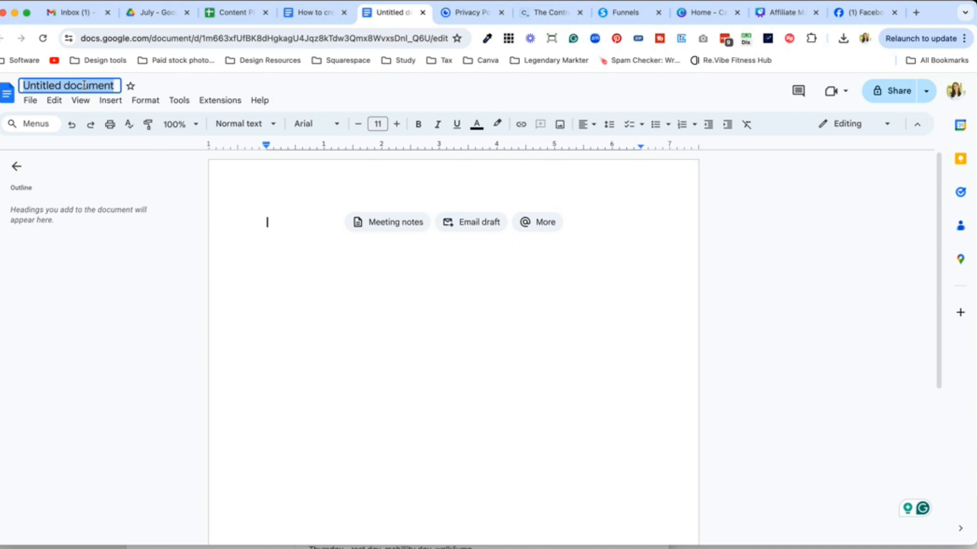
{"action": "type", "text": "Terms conditions"}
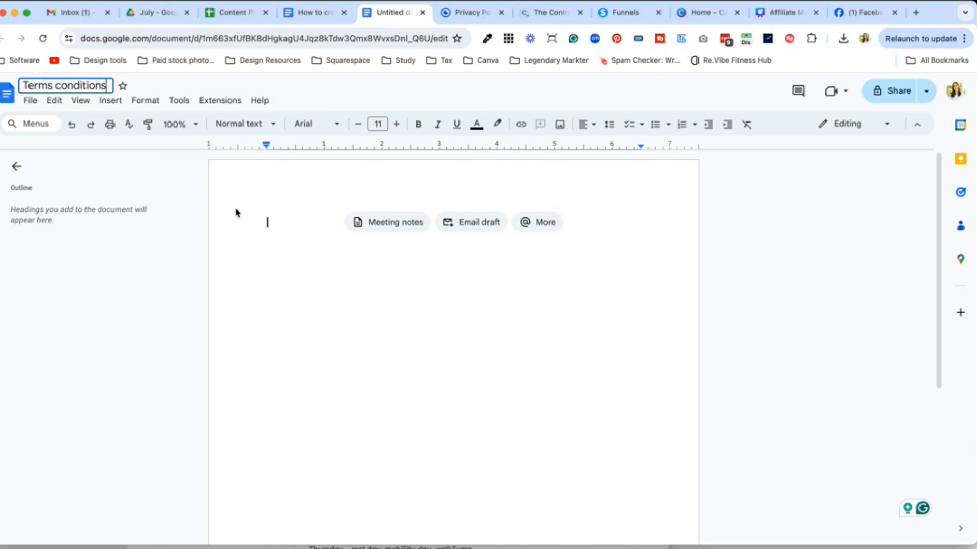
{"action": "left_click", "coordinate": [325, 303]}
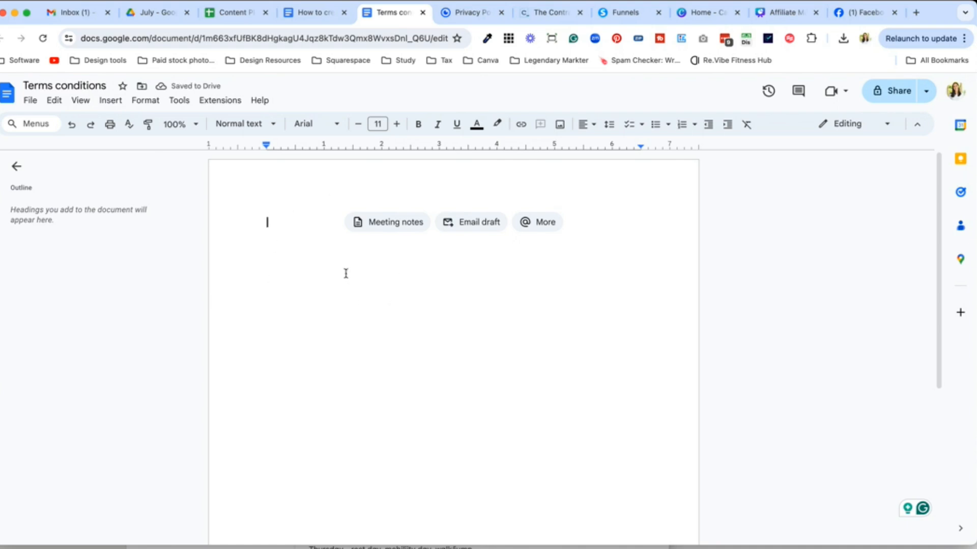
Step: Write 'Six months - 1 year' on the first line, select it, and bring up the 2024 calendar
{"action": "double_click", "coordinate": [282, 219]}
{"action": "type", "text": "Six"}
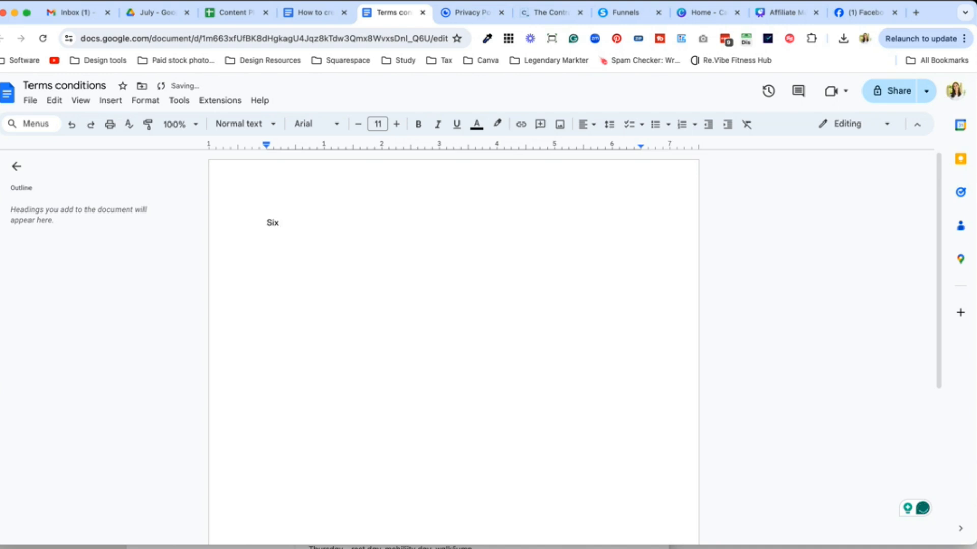
{"action": "type", "text": " months - 1 year"}
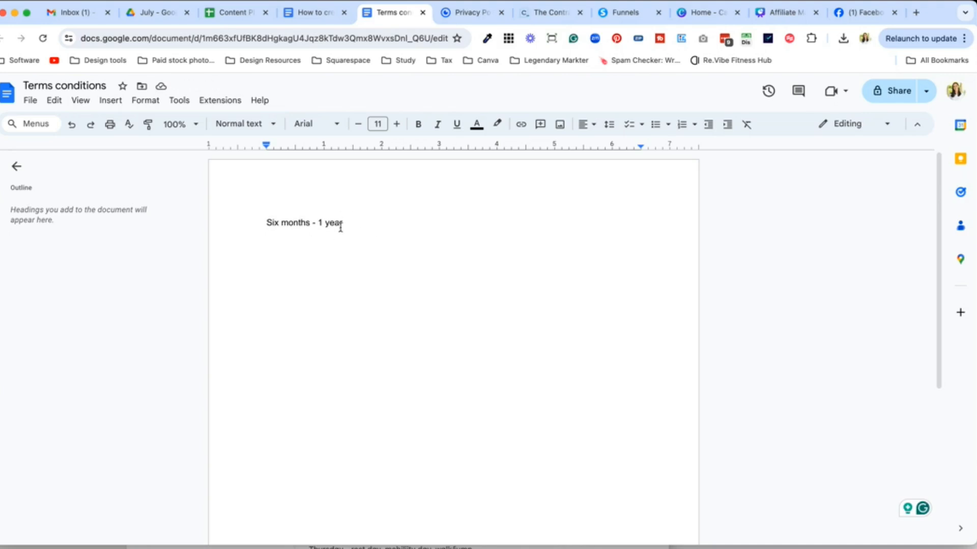
{"action": "left_click_drag", "start_coordinate": [268, 223], "coordinate": [349, 227]}
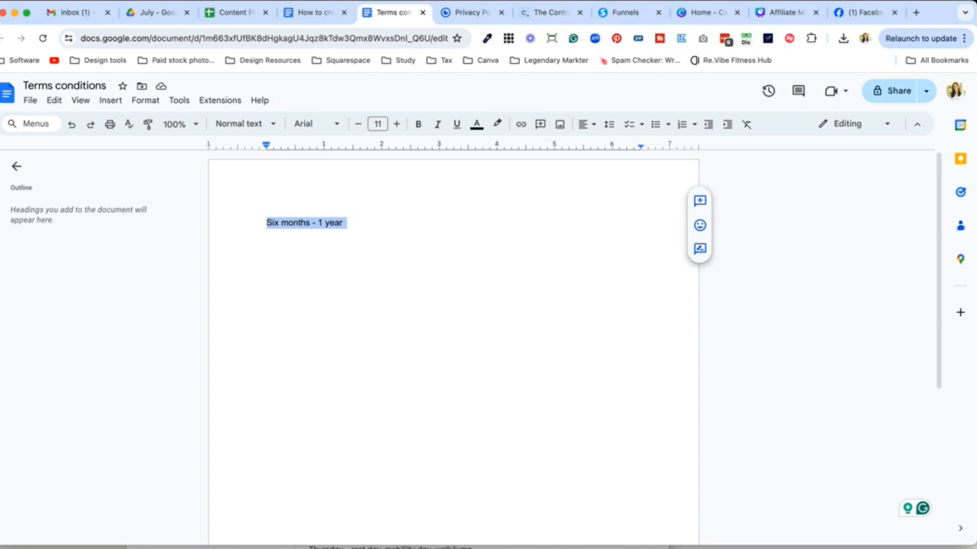
{"action": "left_click", "coordinate": [428, 547]}
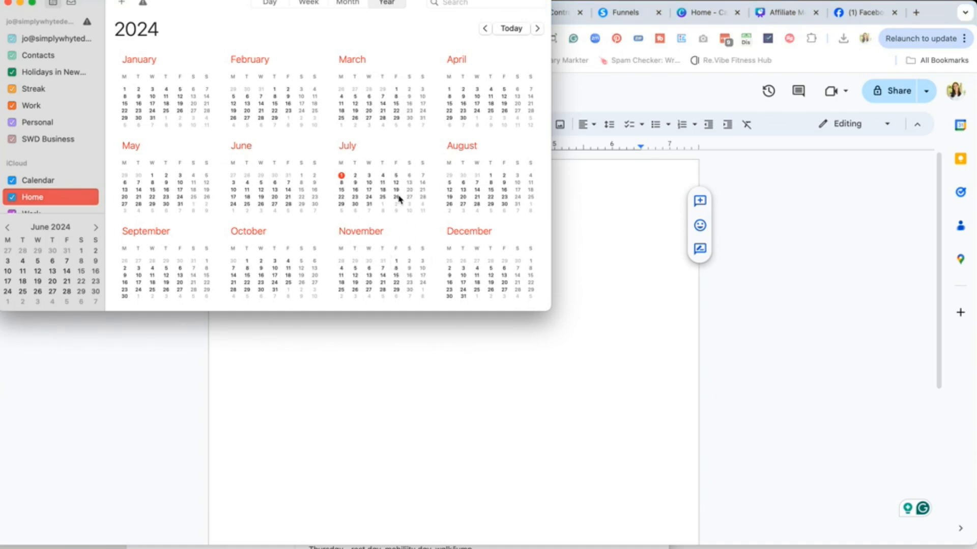
Step: Drag the Calendar 2024 year view fully into sight, then dismiss it to return to the document
{"action": "left_click_drag", "start_coordinate": [415, 6], "coordinate": [422, 65]}
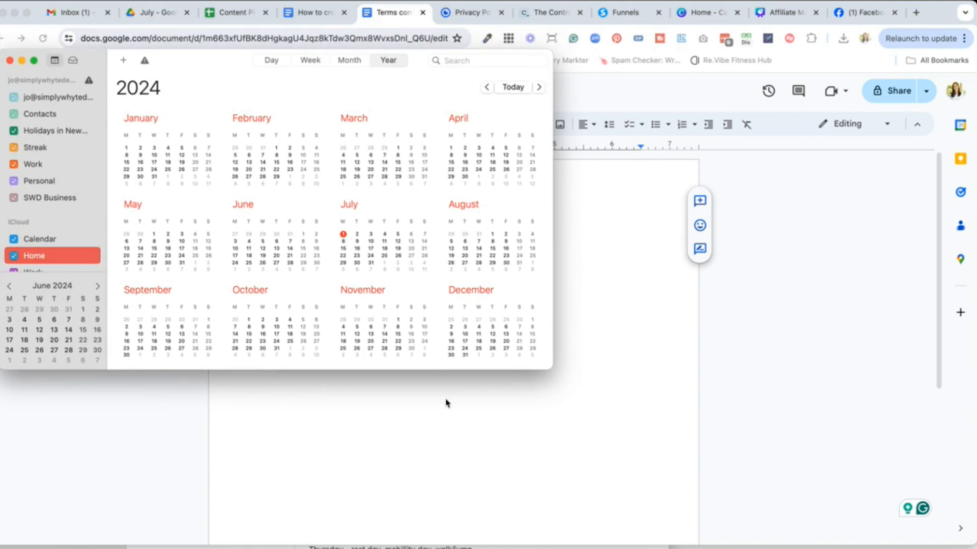
{"action": "left_click", "coordinate": [478, 402]}
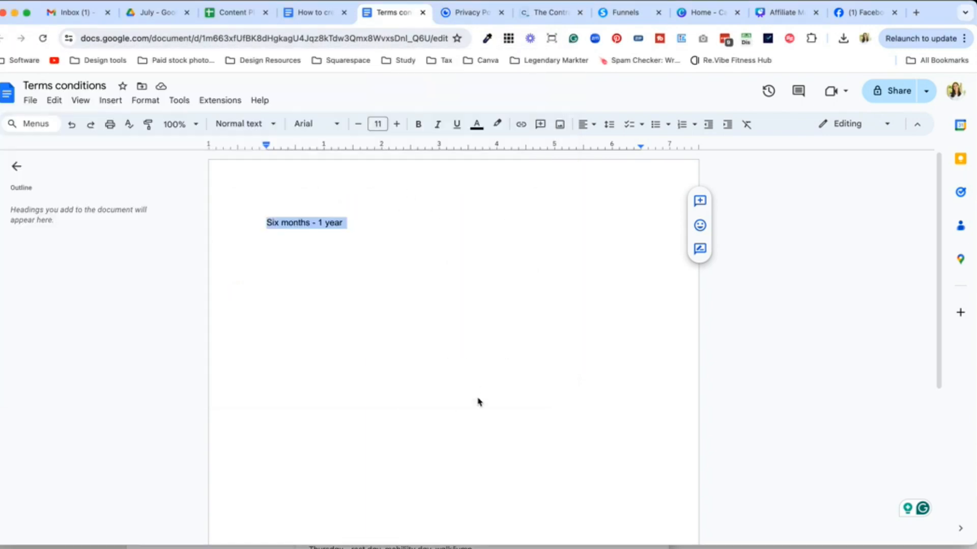
Step: Select the whole 'Six months - 1 year' line, then switch to the systeme.io funnel's Terms step
{"action": "left_click", "coordinate": [360, 228]}
{"action": "triple_click", "coordinate": [294, 220]}
{"action": "left_click", "coordinate": [623, 15]}
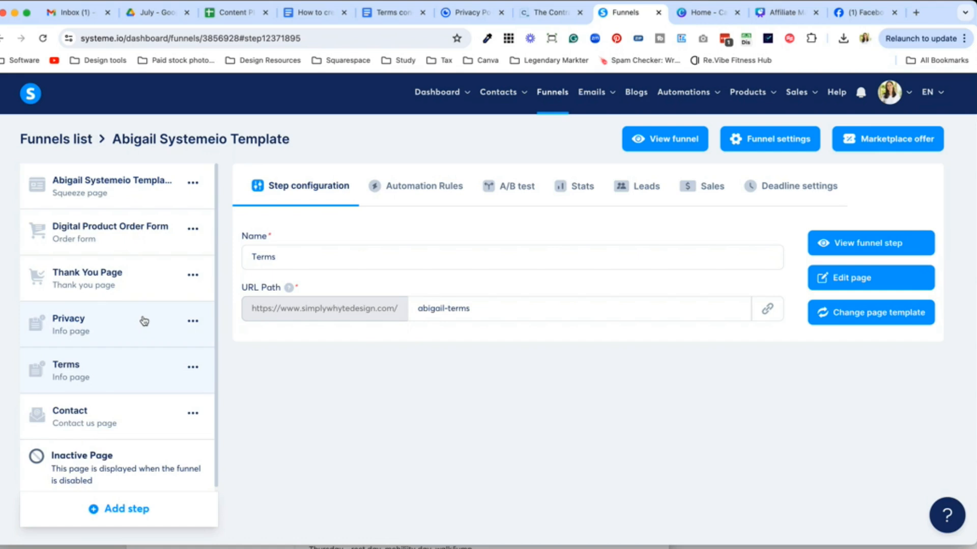
Step: Open the Privacy step and scroll through its live Privacy Policy page preview
{"action": "left_click", "coordinate": [139, 336]}
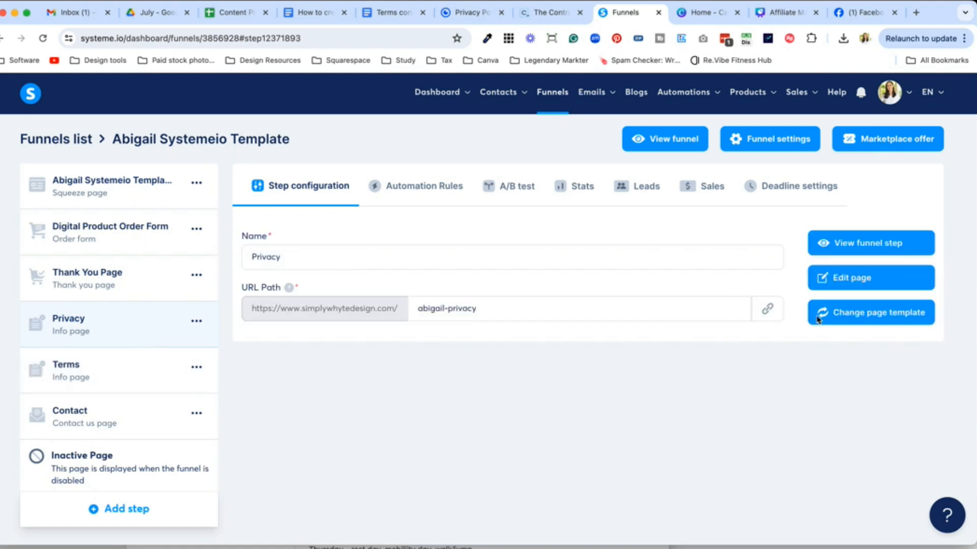
{"action": "left_click", "coordinate": [811, 242]}
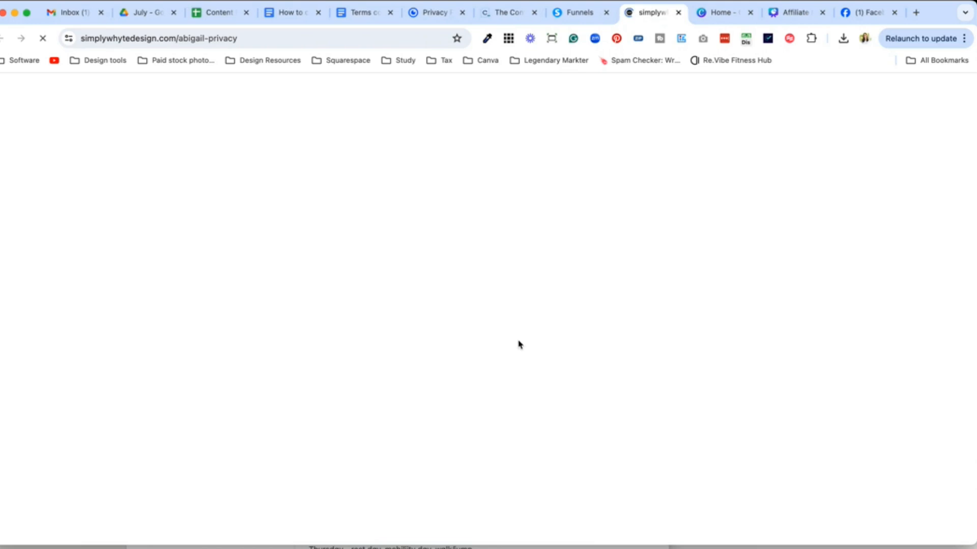
{"action": "scroll", "coordinate": [449, 377], "scroll_direction": "down", "scroll_amount": 10}
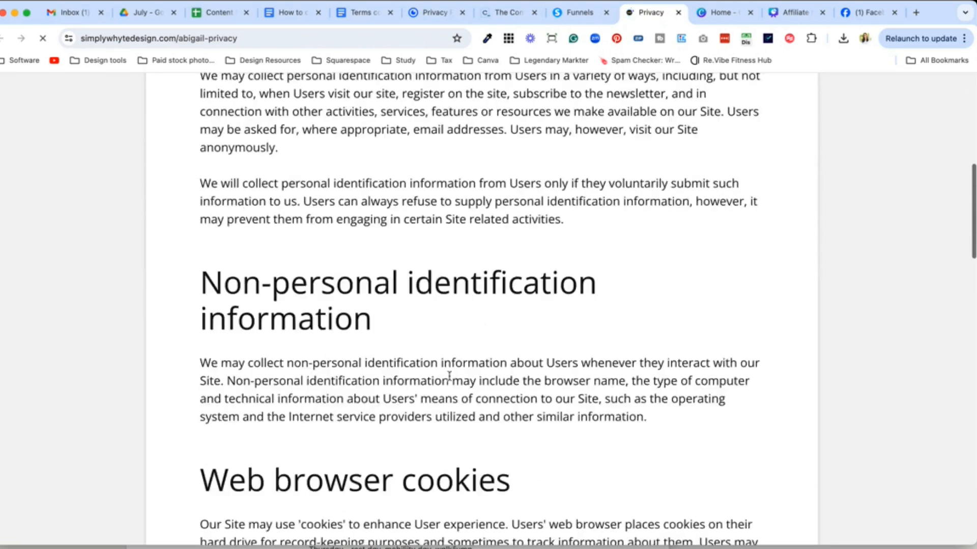
{"action": "scroll", "coordinate": [449, 376], "scroll_direction": "down", "scroll_amount": 20}
{"action": "scroll", "coordinate": [449, 377], "scroll_direction": "up", "scroll_amount": 20}
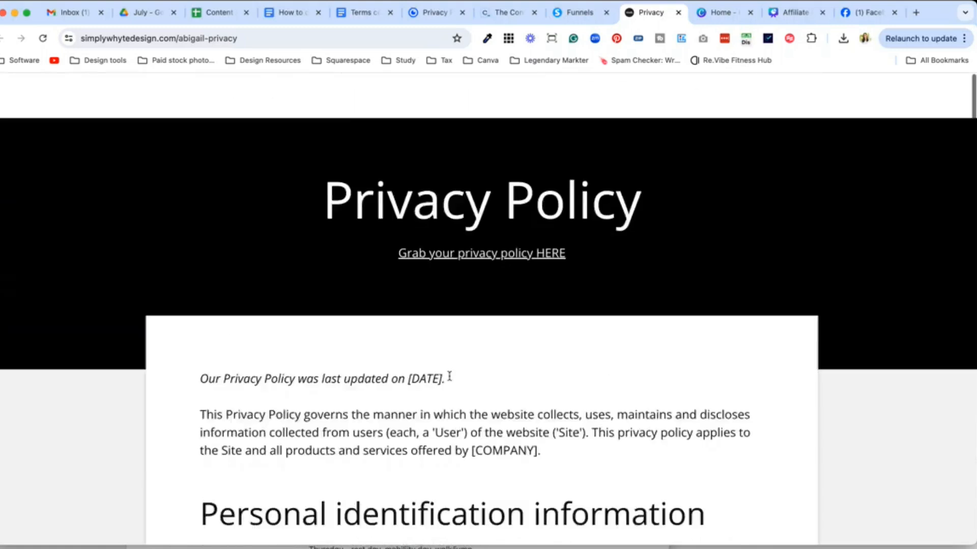
{"action": "scroll", "coordinate": [449, 377], "scroll_direction": "down", "scroll_amount": 10}
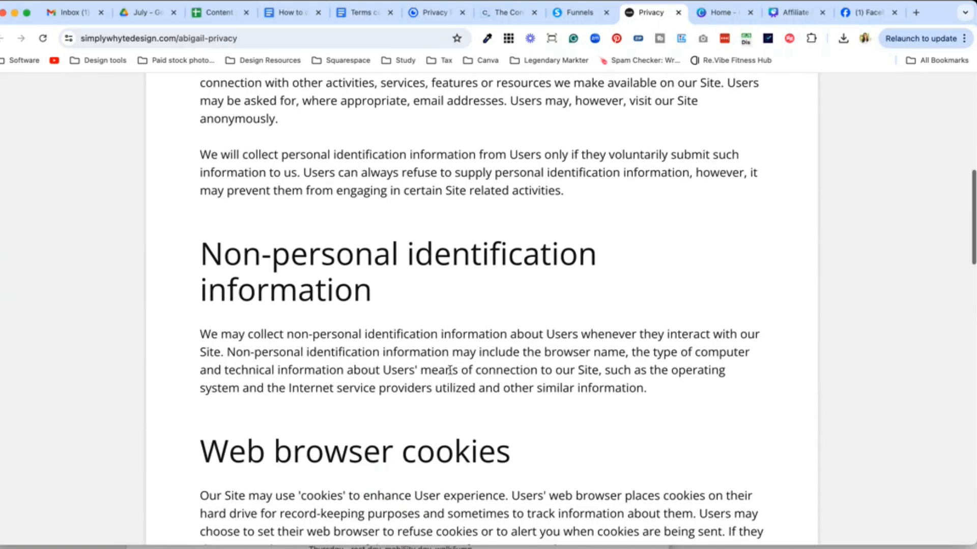
{"action": "scroll", "coordinate": [672, 227], "scroll_direction": "down", "scroll_amount": 2}
{"action": "scroll", "coordinate": [626, 258], "scroll_direction": "up", "scroll_amount": 11}
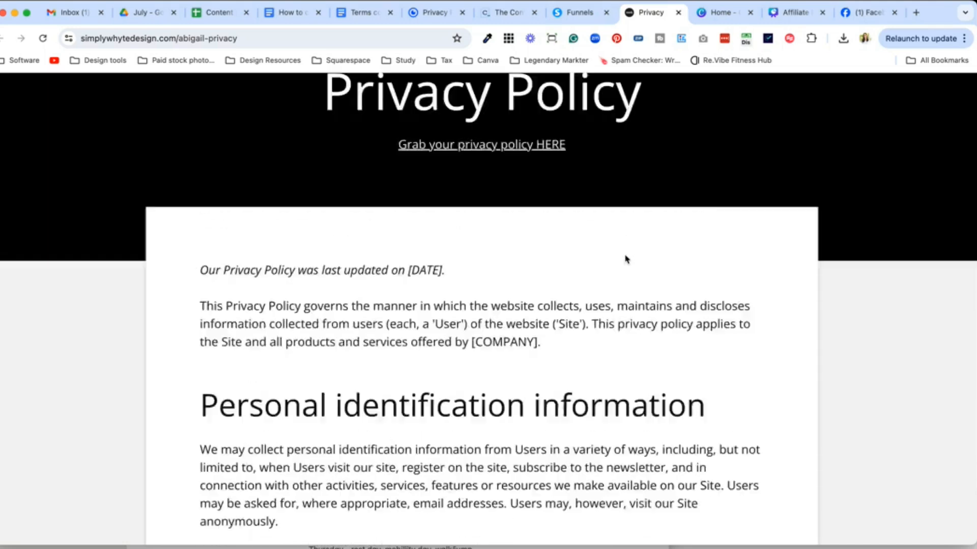
{"action": "left_click", "coordinate": [678, 12]}
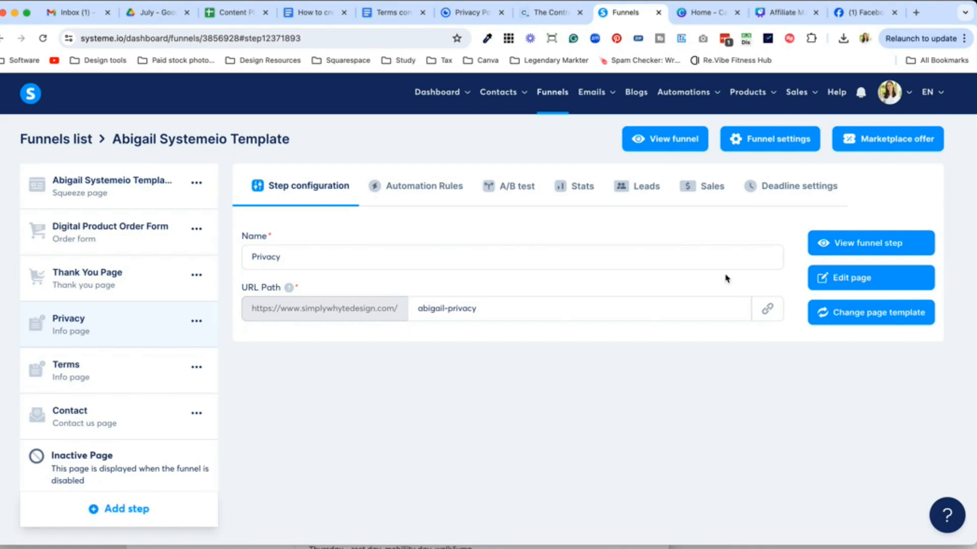
Step: Preview the Privacy page again, select the policy text from its opening line, and close the preview
{"action": "left_click", "coordinate": [824, 252]}
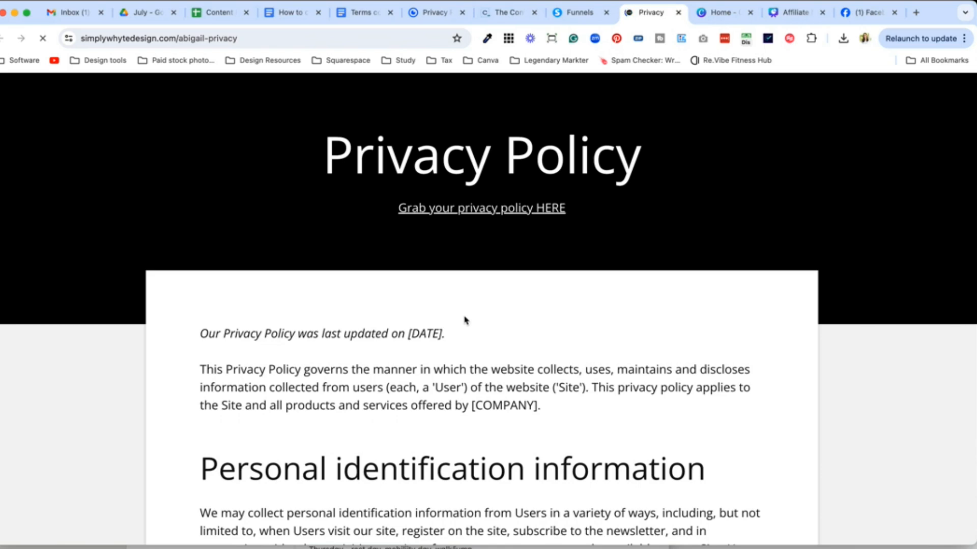
{"action": "left_click_drag", "start_coordinate": [199, 333], "coordinate": [516, 427]}
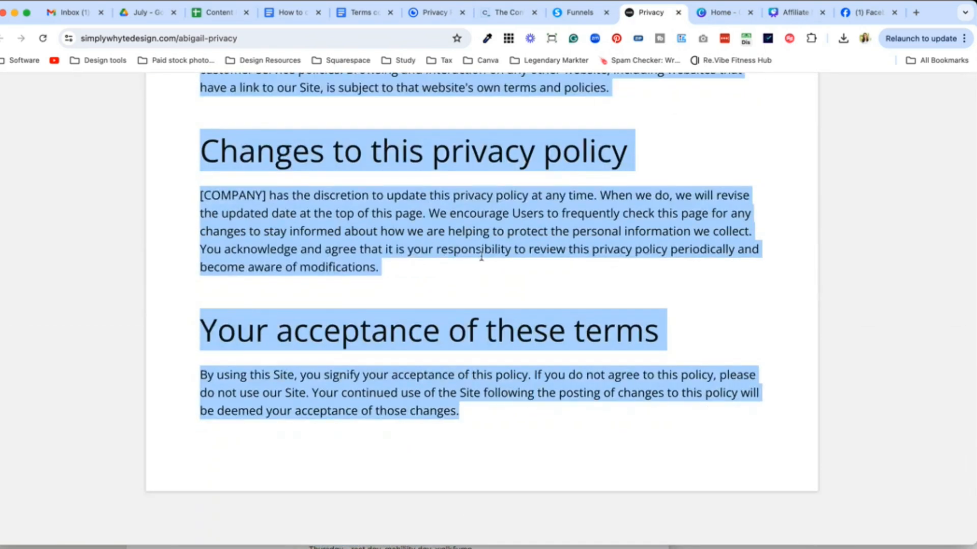
{"action": "scroll", "coordinate": [547, 216], "scroll_direction": "up", "scroll_amount": 10}
{"action": "left_click", "coordinate": [679, 13]}
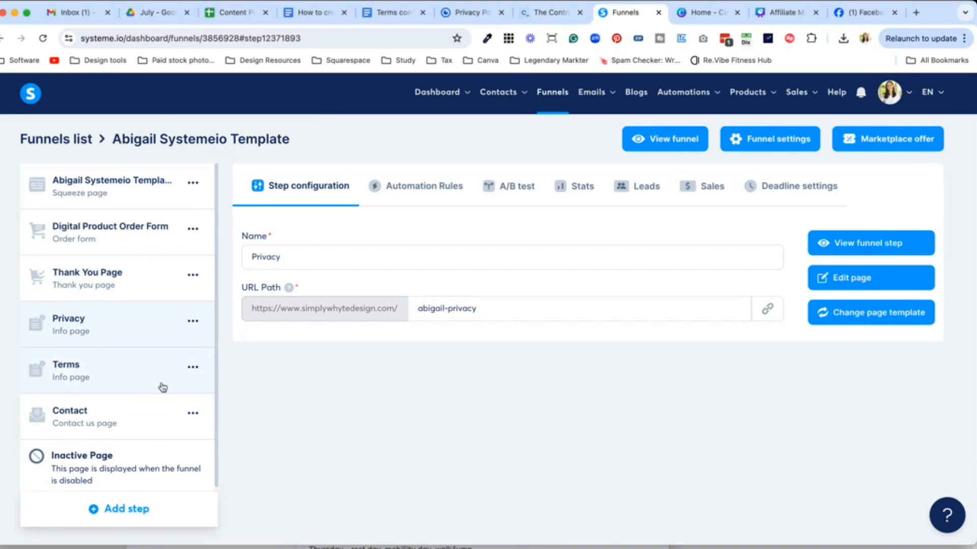
Step: Create a funnel step named 'Privacy Policy' of type Info page and save it
{"action": "left_click", "coordinate": [129, 510]}
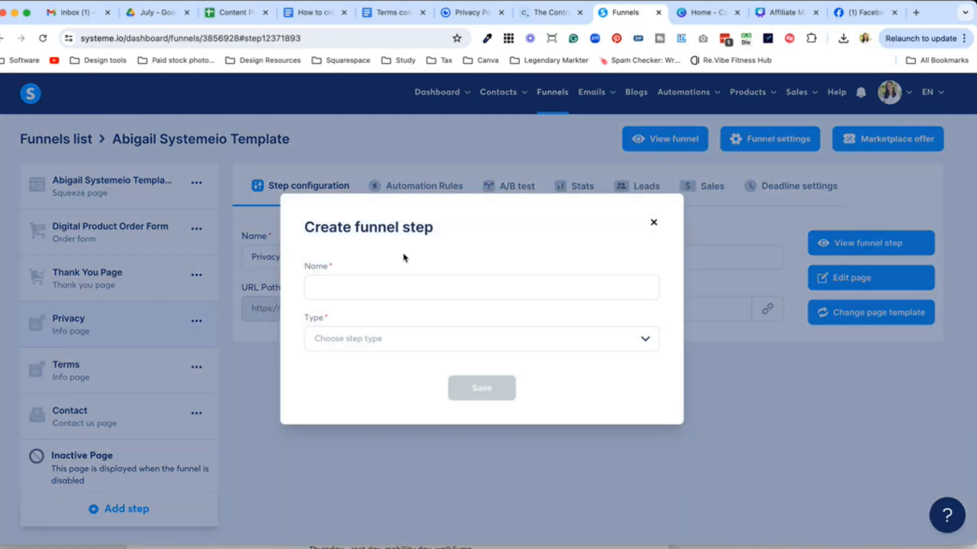
{"action": "left_click", "coordinate": [407, 283]}
{"action": "type", "text": "Privacy Policy"}
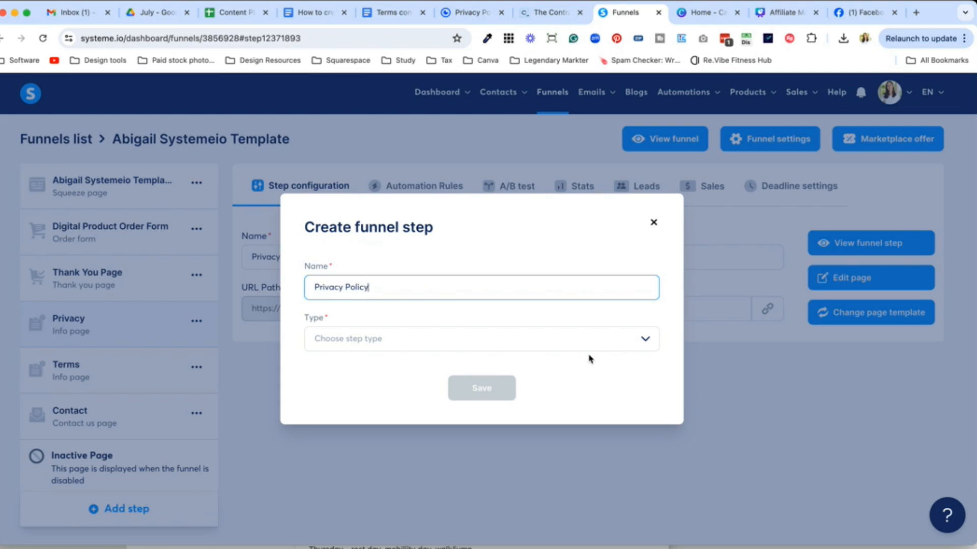
{"action": "left_click", "coordinate": [611, 340]}
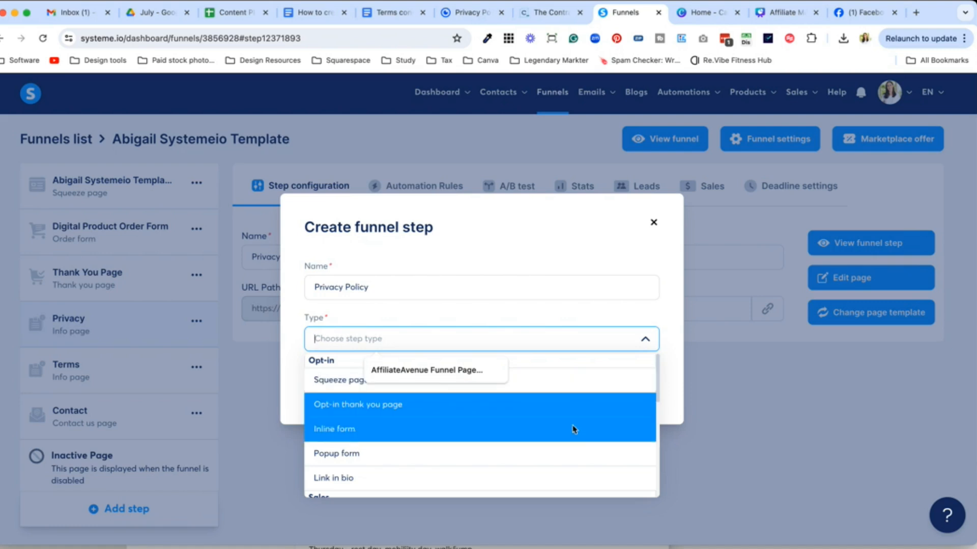
{"action": "scroll", "coordinate": [574, 443], "scroll_direction": "down", "scroll_amount": 1}
{"action": "scroll", "coordinate": [573, 443], "scroll_direction": "down", "scroll_amount": 1}
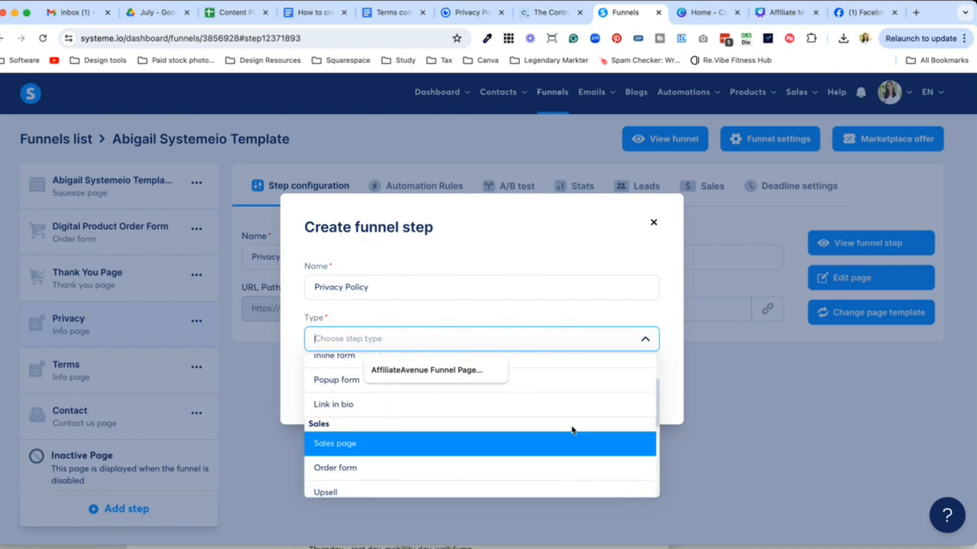
{"action": "scroll", "coordinate": [571, 405], "scroll_direction": "down", "scroll_amount": 3}
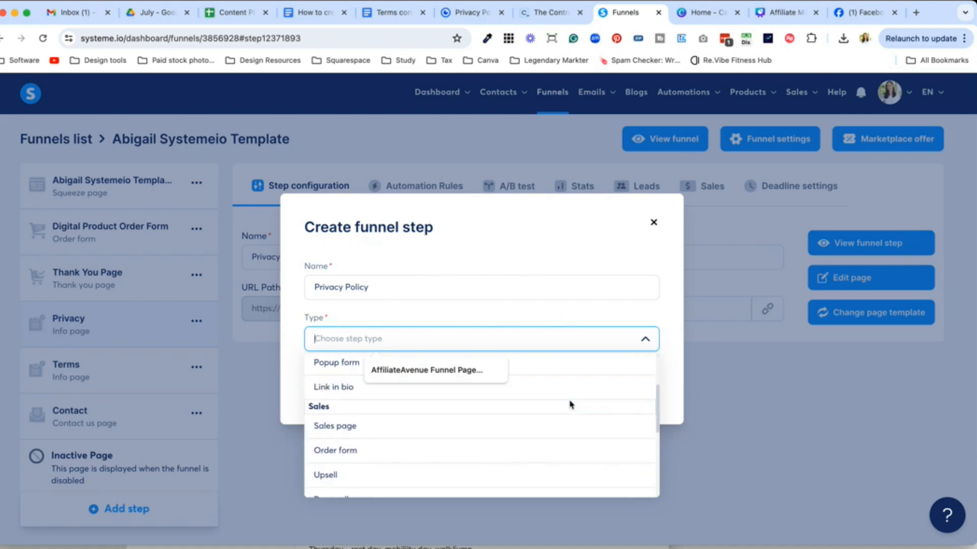
{"action": "scroll", "coordinate": [570, 404], "scroll_direction": "down", "scroll_amount": 4}
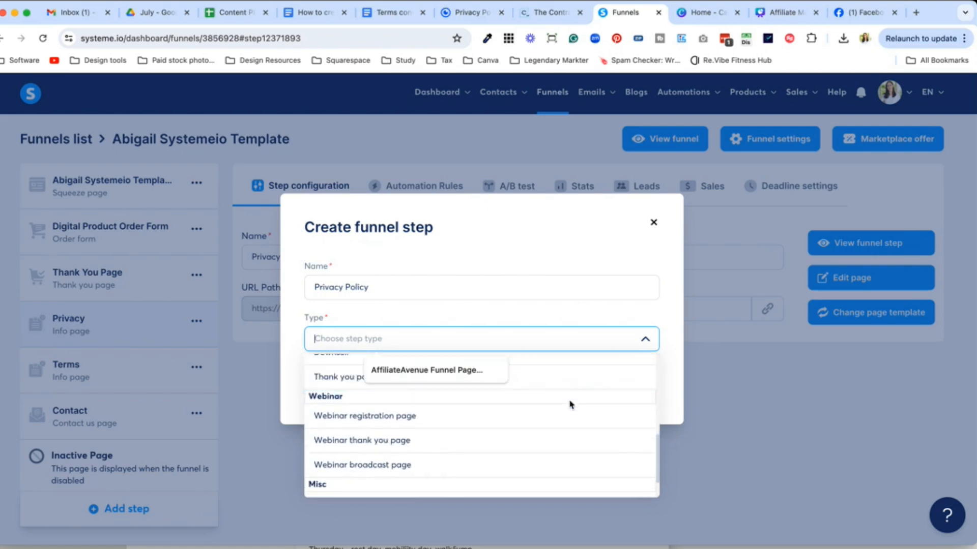
{"action": "left_click", "coordinate": [519, 461]}
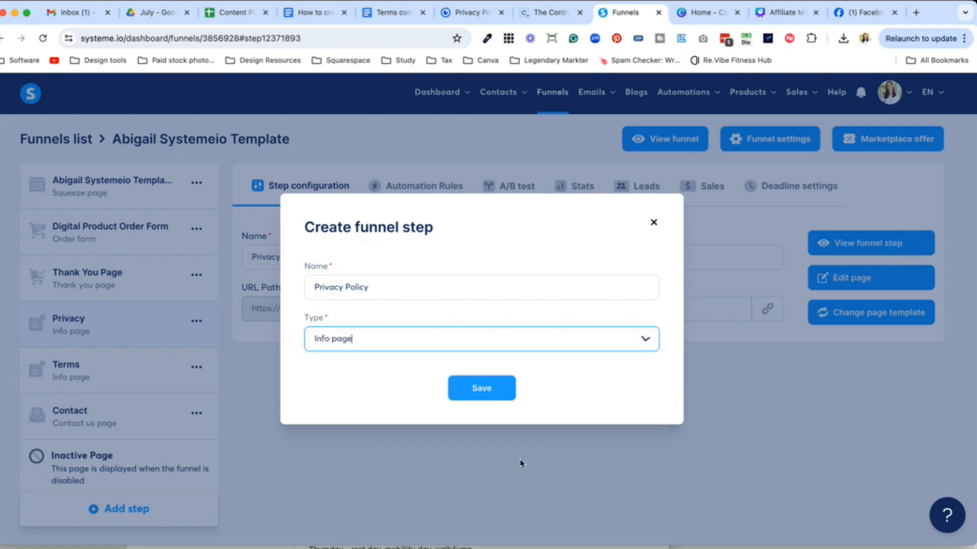
{"action": "left_click", "coordinate": [484, 390]}
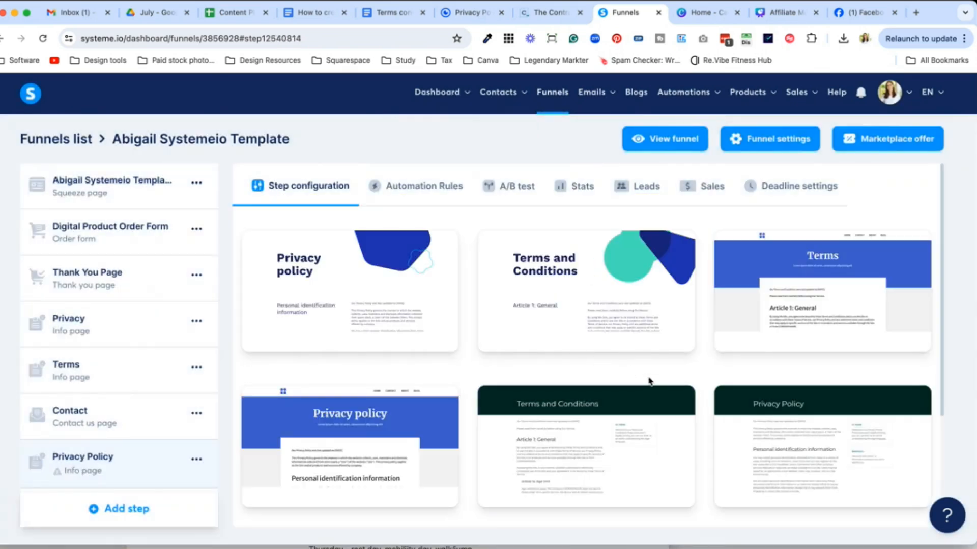
Step: Apply the plain text-only Privacy Policy template from the third row of the template grid
{"action": "scroll", "coordinate": [649, 380], "scroll_direction": "down", "scroll_amount": 4}
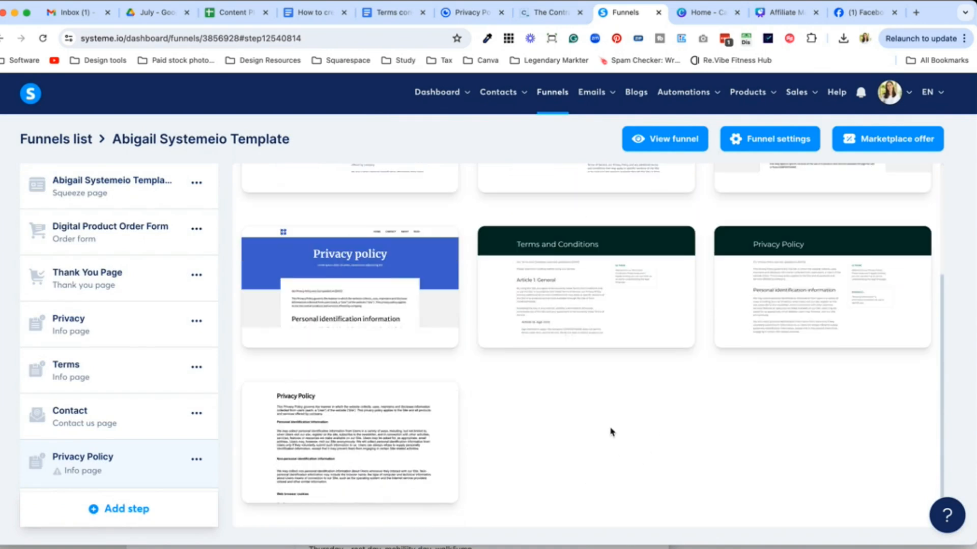
{"action": "scroll", "coordinate": [351, 447], "scroll_direction": "up", "scroll_amount": 4}
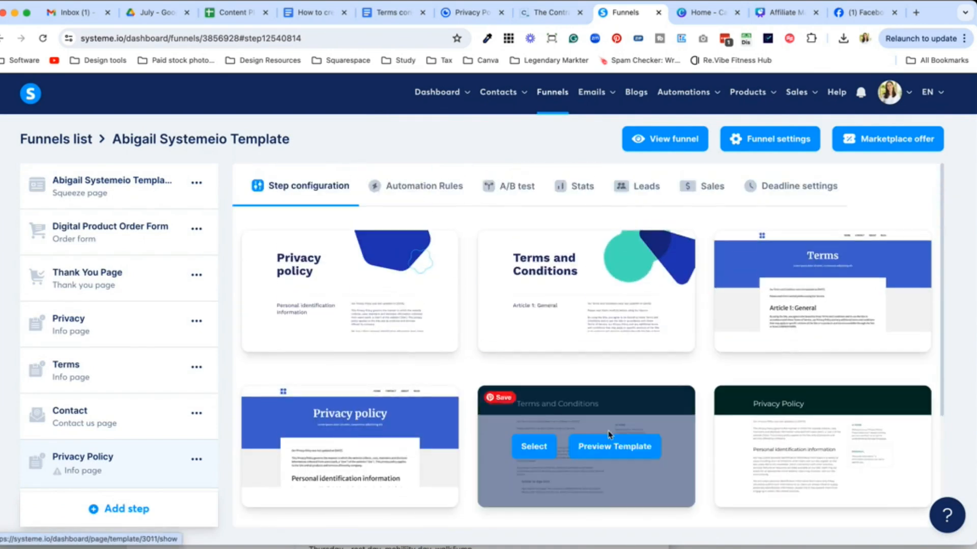
{"action": "scroll", "coordinate": [507, 383], "scroll_direction": "down", "scroll_amount": 4}
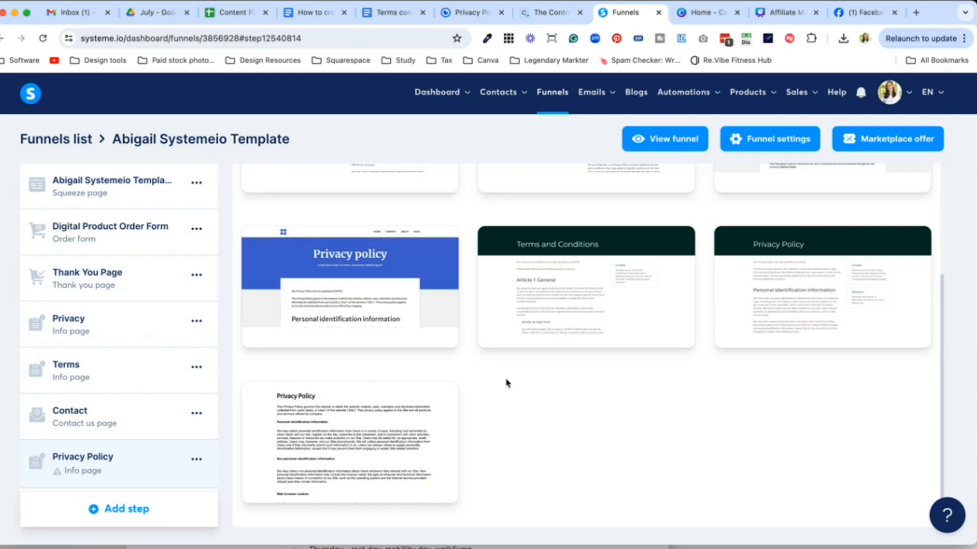
{"action": "mouse_move", "coordinate": [369, 462]}
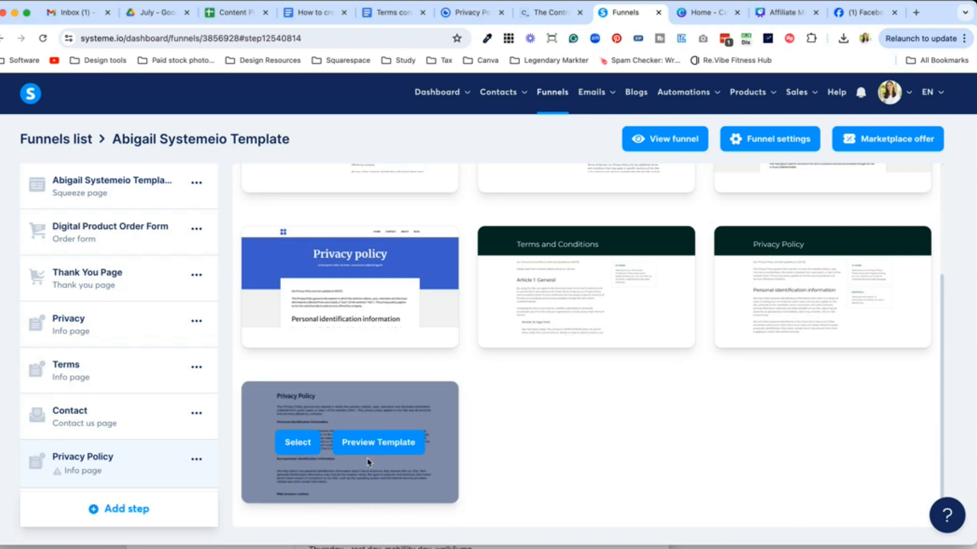
{"action": "left_click", "coordinate": [300, 444]}
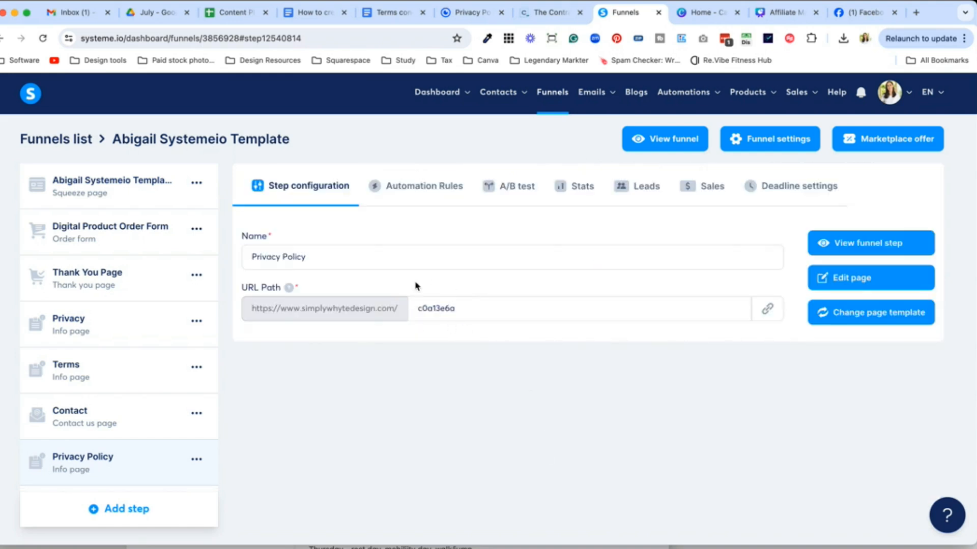
Step: Change the step's URL path to privacy-policy, open the page editor, and switch to Google Docs
{"action": "left_click_drag", "start_coordinate": [461, 308], "coordinate": [403, 312]}
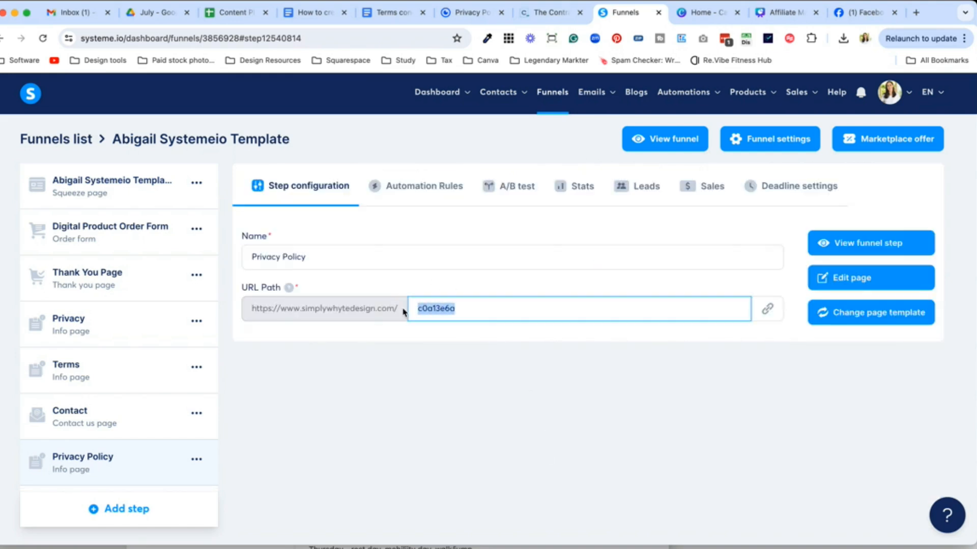
{"action": "type", "text": "prov"}
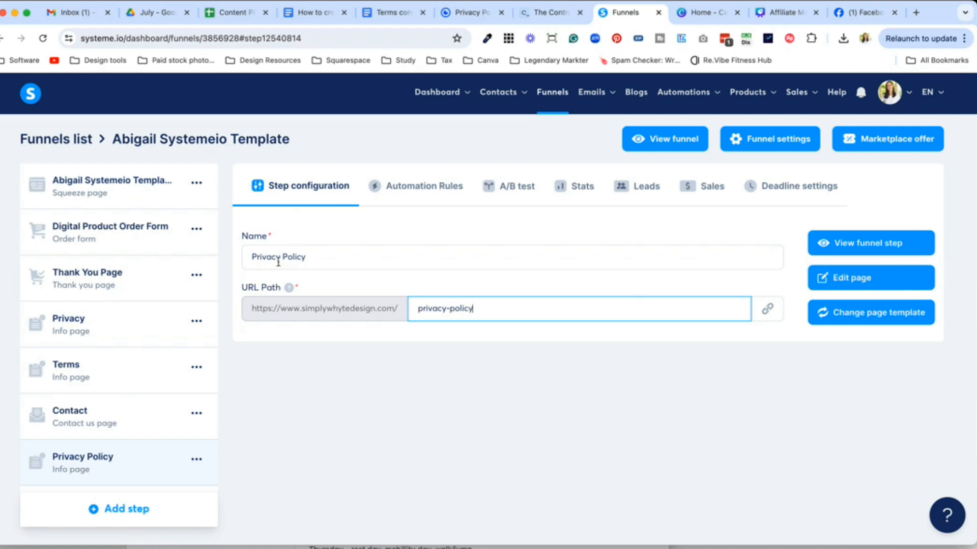
{"action": "mouse_move", "coordinate": [252, 257]}
{"action": "left_mouse_down"}
{"action": "mouse_move", "coordinate": [281, 257]}
{"action": "mouse_move", "coordinate": [238, 257]}
{"action": "left_mouse_up"}
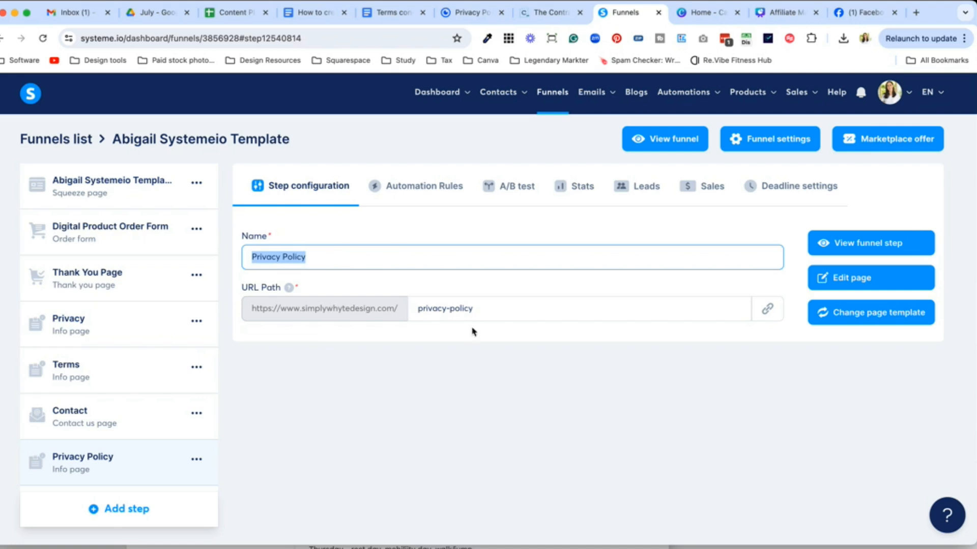
{"action": "left_click", "coordinate": [478, 393]}
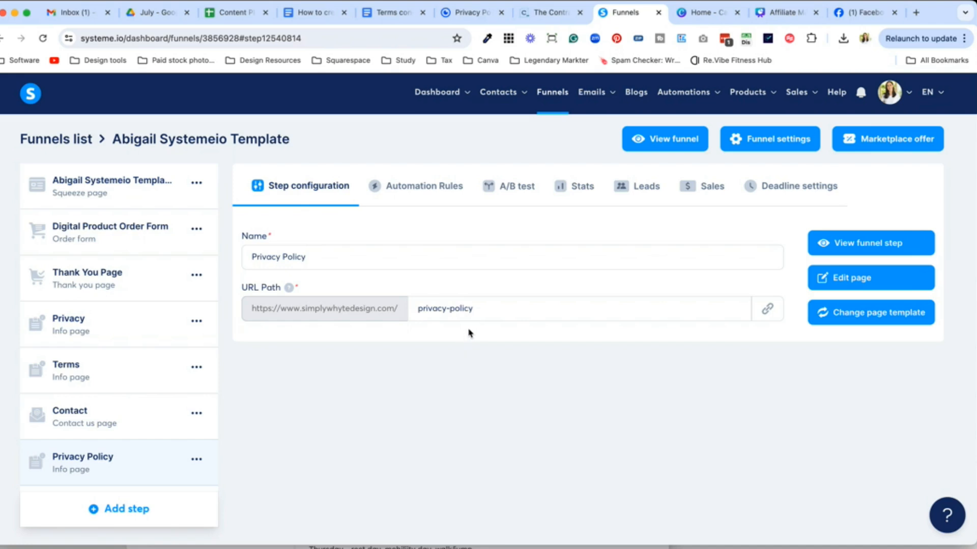
{"action": "left_click", "coordinate": [855, 284]}
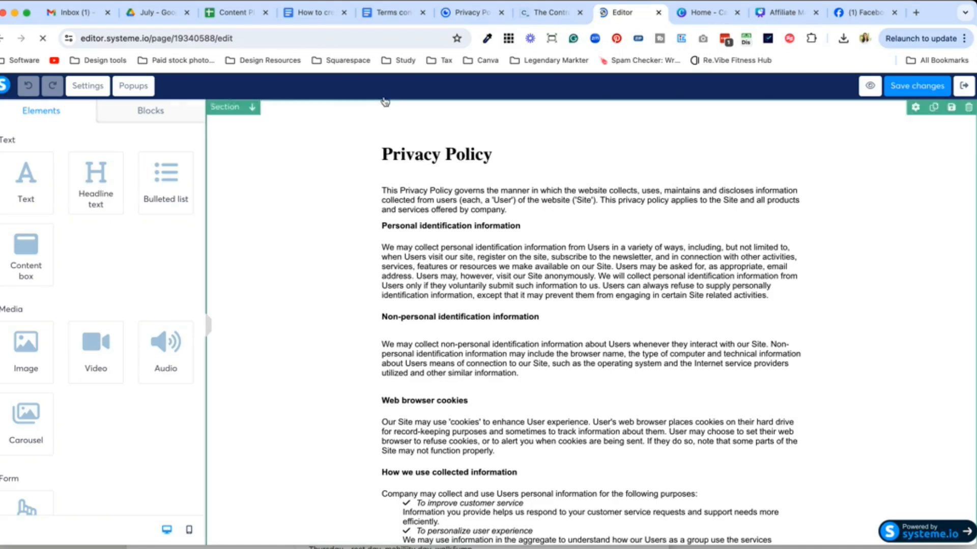
{"action": "left_click", "coordinate": [314, 12]}
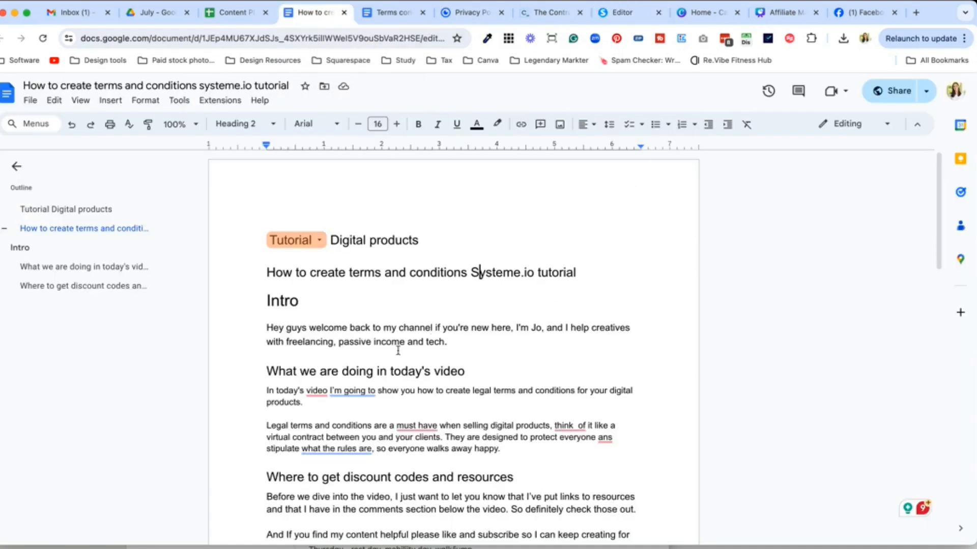
Step: Paste the copied privacy policy over the 'Six months - 1 year' line in Terms conditions
{"action": "left_click", "coordinate": [377, 19]}
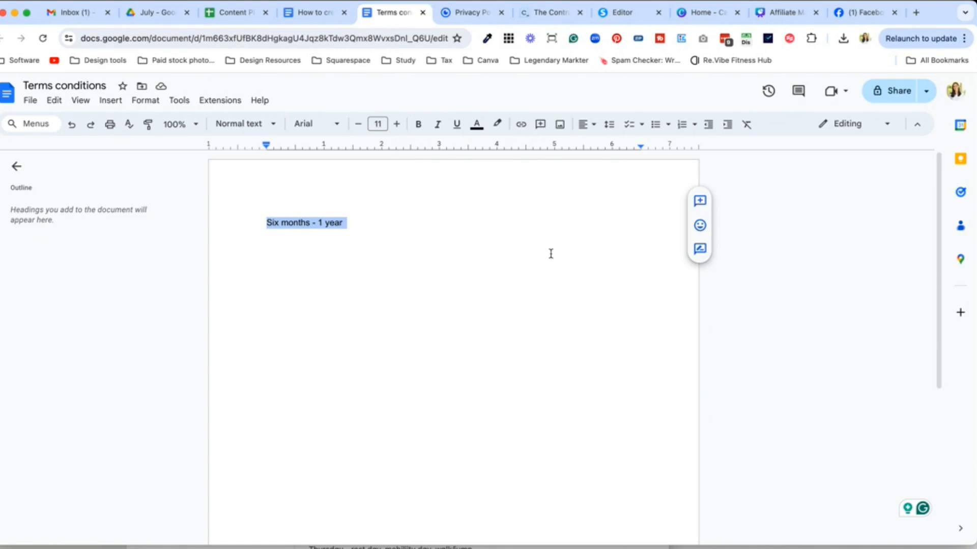
{"action": "left_click", "coordinate": [343, 223]}
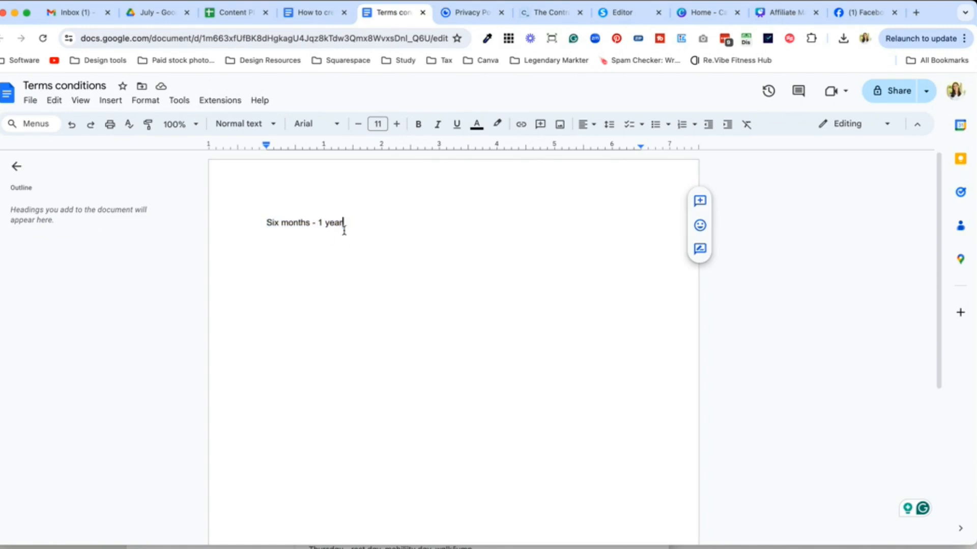
{"action": "left_click_drag", "start_coordinate": [361, 227], "coordinate": [254, 222]}
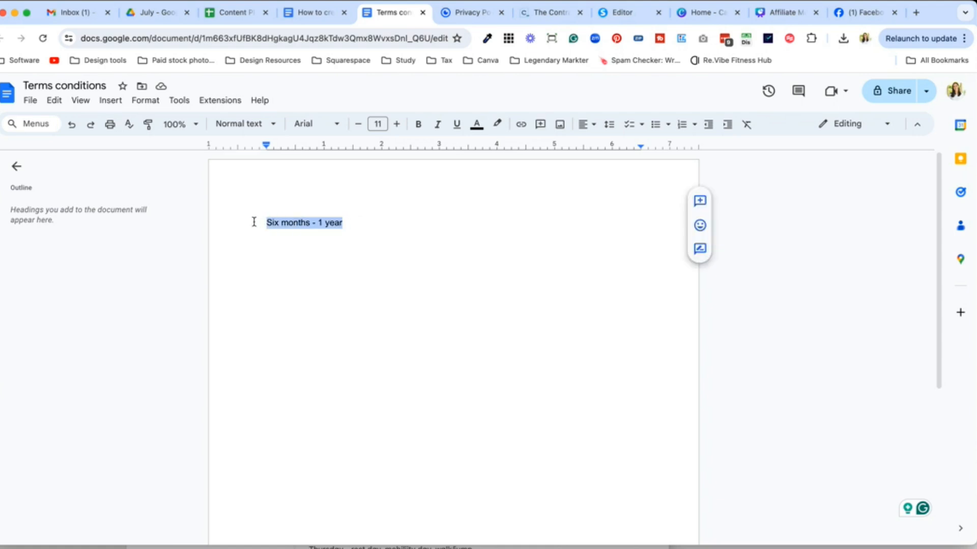
{"action": "key", "text": "super+v"}
{"action": "scroll", "coordinate": [459, 353], "scroll_direction": "up", "scroll_amount": 20}
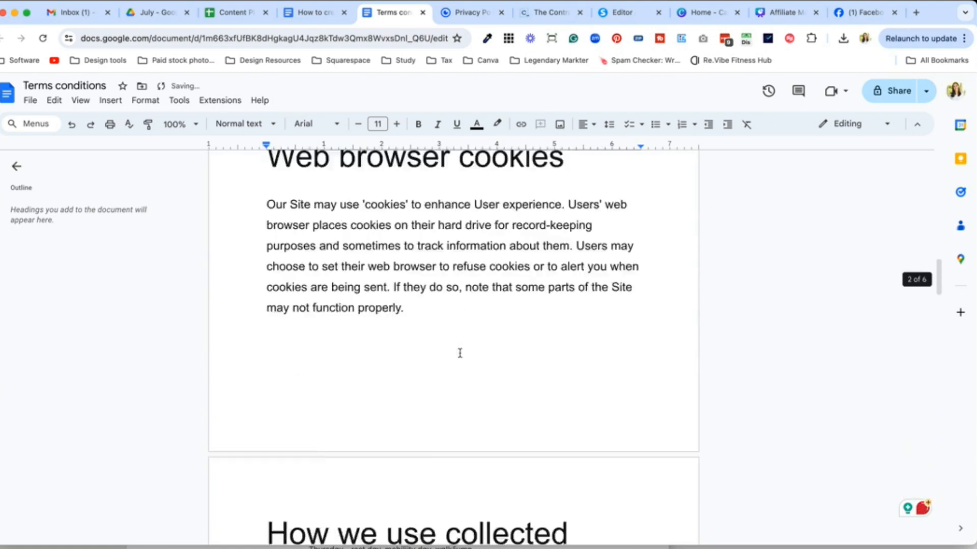
{"action": "scroll", "coordinate": [460, 353], "scroll_direction": "up", "scroll_amount": 15}
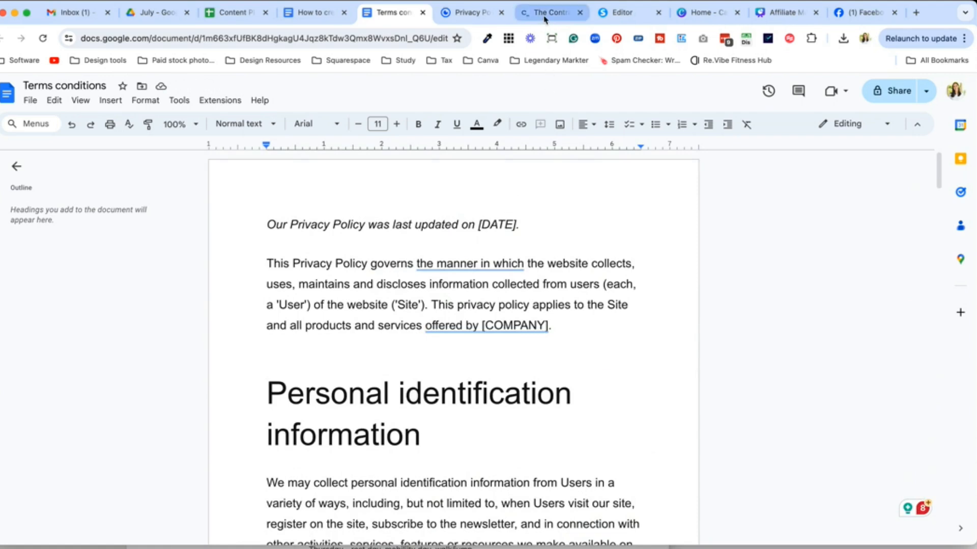
Step: Select the 'Privacy Policy' headline in the systeme.io editor and format it as H1
{"action": "left_click", "coordinate": [611, 19]}
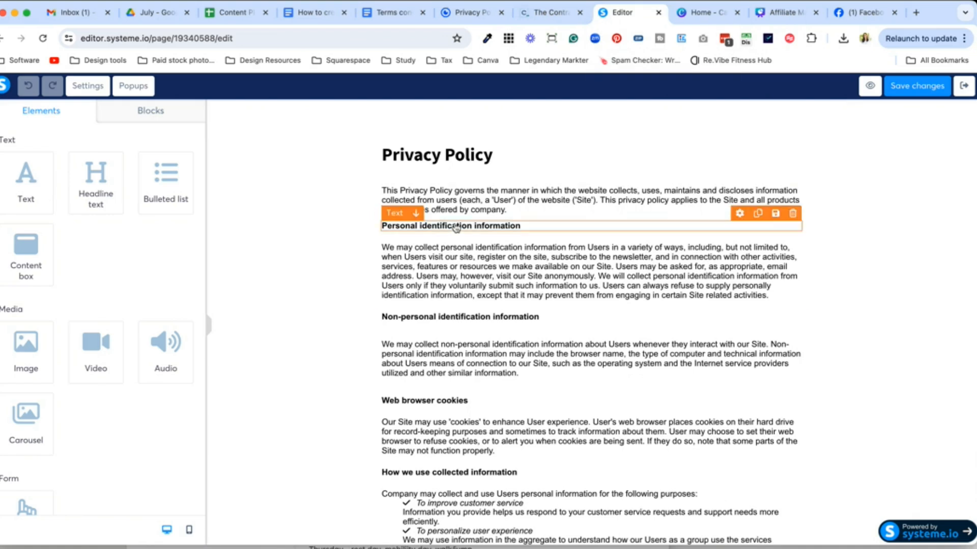
{"action": "left_click", "coordinate": [466, 161]}
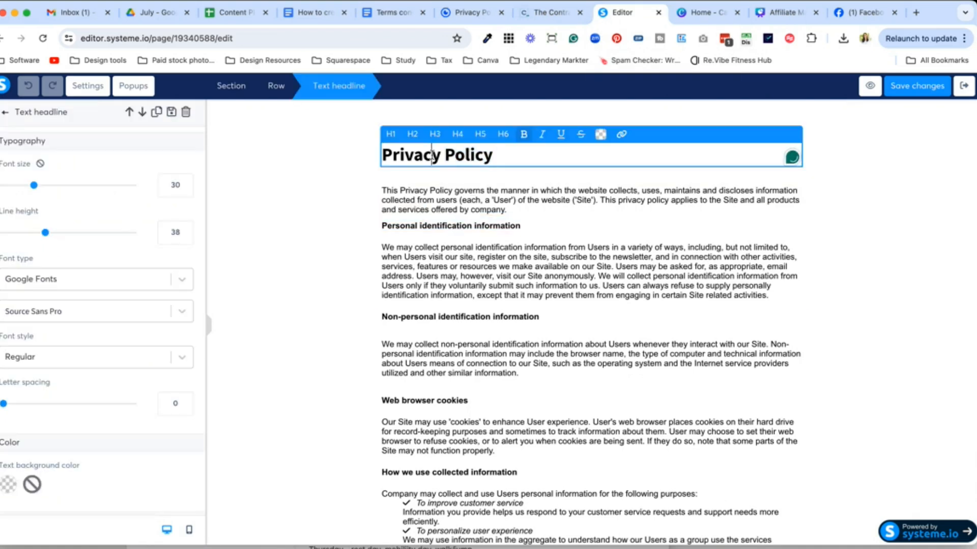
{"action": "double_click", "coordinate": [470, 154]}
{"action": "left_click_drag", "start_coordinate": [412, 154], "coordinate": [382, 155]}
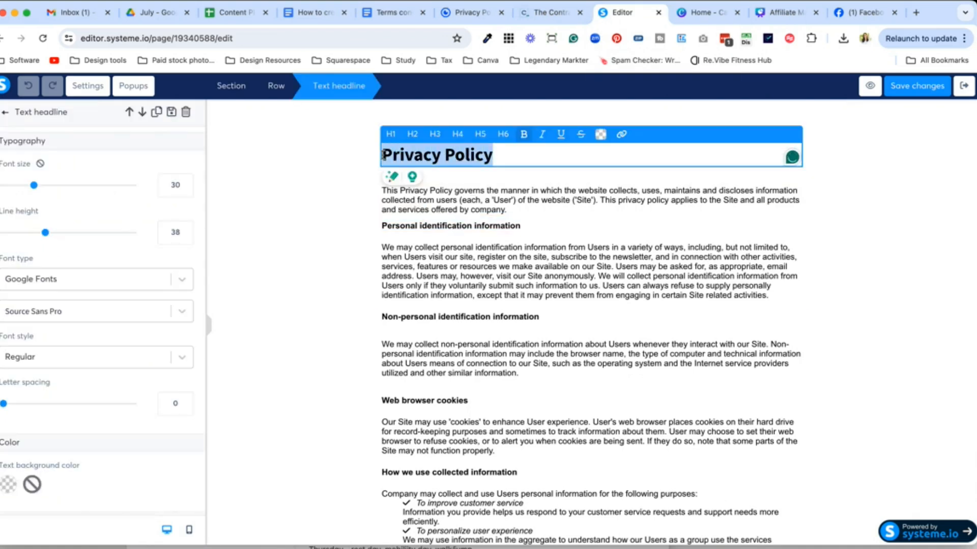
{"action": "left_click", "coordinate": [466, 202]}
{"action": "left_click", "coordinate": [472, 158]}
{"action": "left_click", "coordinate": [390, 134]}
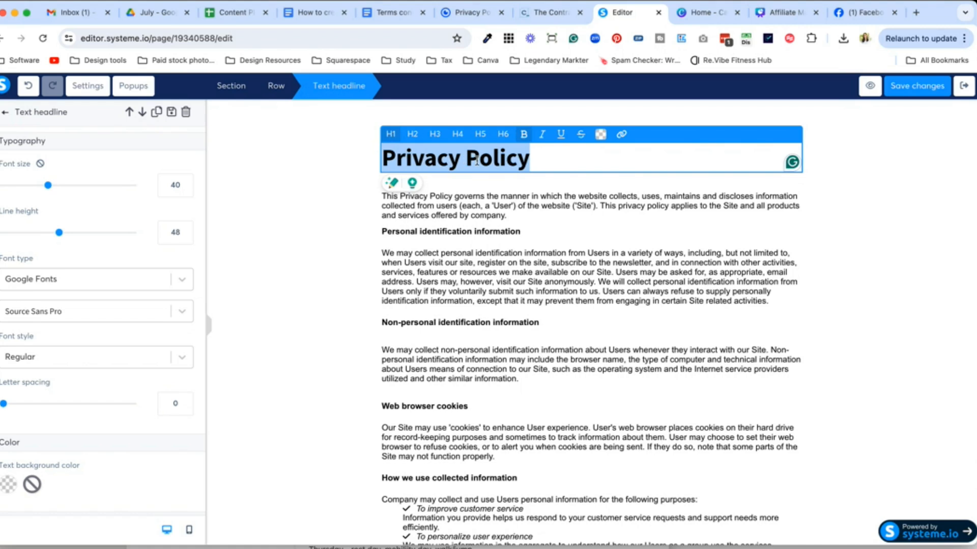
{"action": "left_click", "coordinate": [507, 229]}
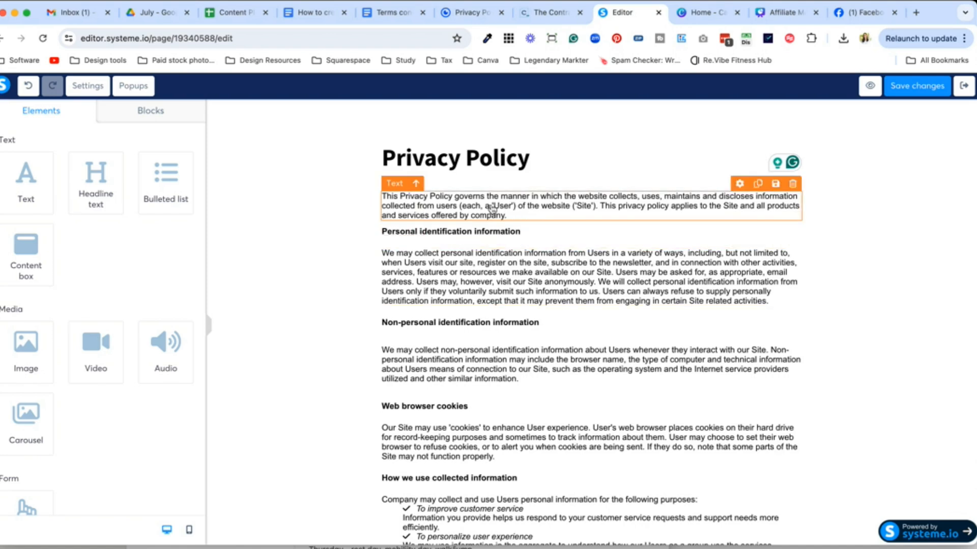
{"action": "left_click", "coordinate": [491, 208]}
{"action": "triple_click", "coordinate": [492, 206]}
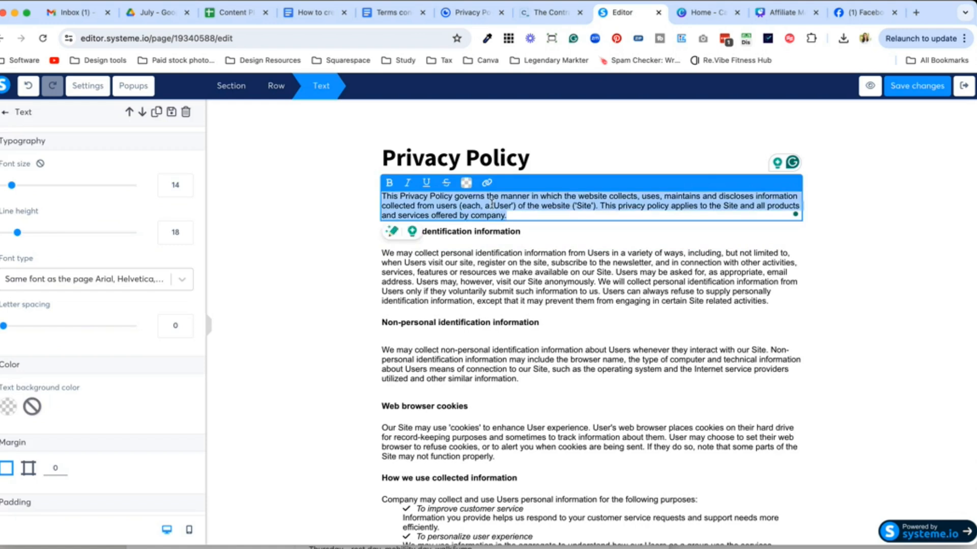
{"action": "key", "text": "super+v"}
{"action": "scroll", "coordinate": [491, 204], "scroll_direction": "down", "scroll_amount": 10}
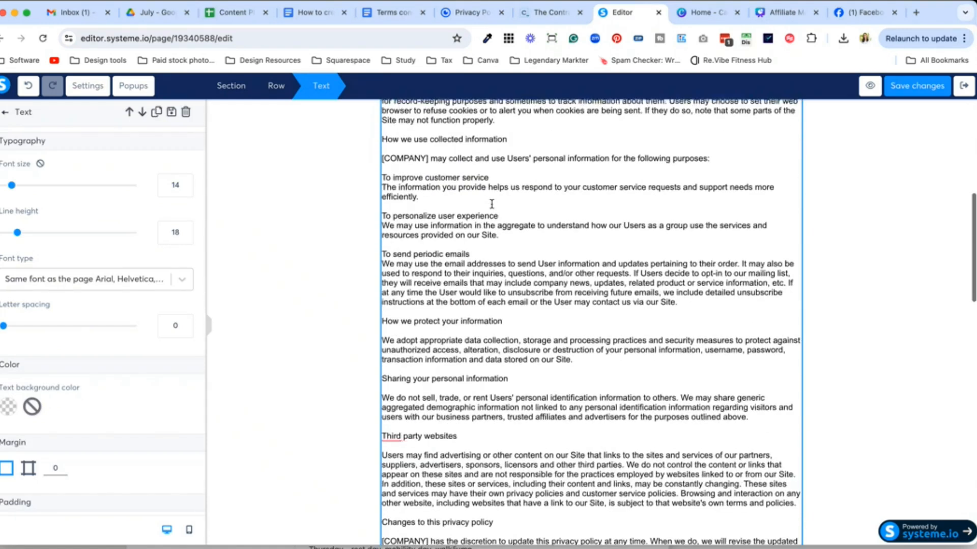
{"action": "key", "text": "super+z"}
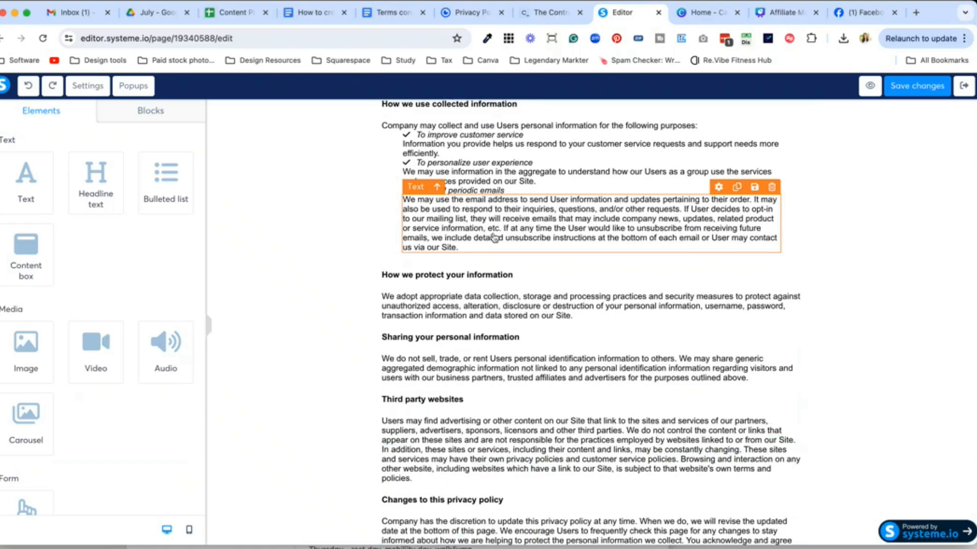
{"action": "scroll", "coordinate": [502, 294], "scroll_direction": "up", "scroll_amount": 10}
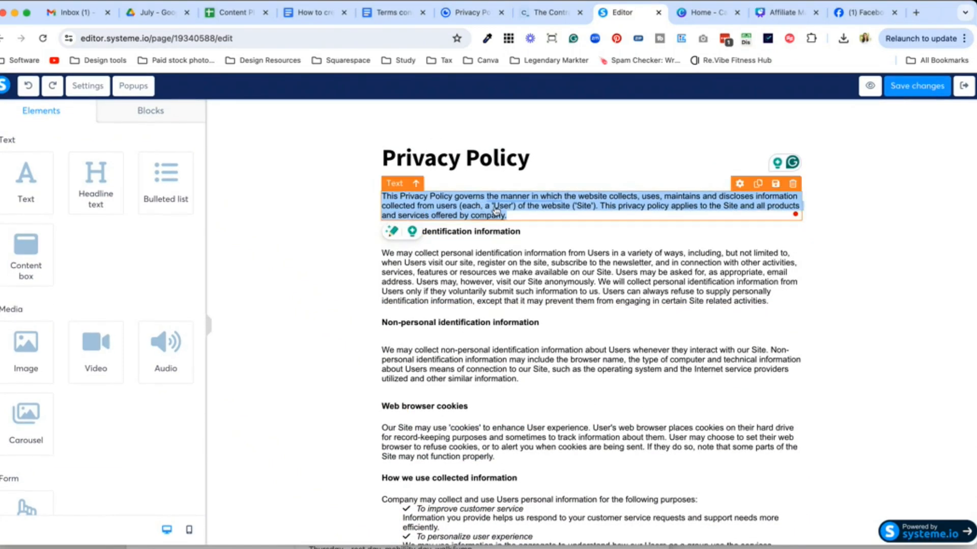
{"action": "left_click", "coordinate": [501, 232]}
{"action": "double_click", "coordinate": [515, 232]}
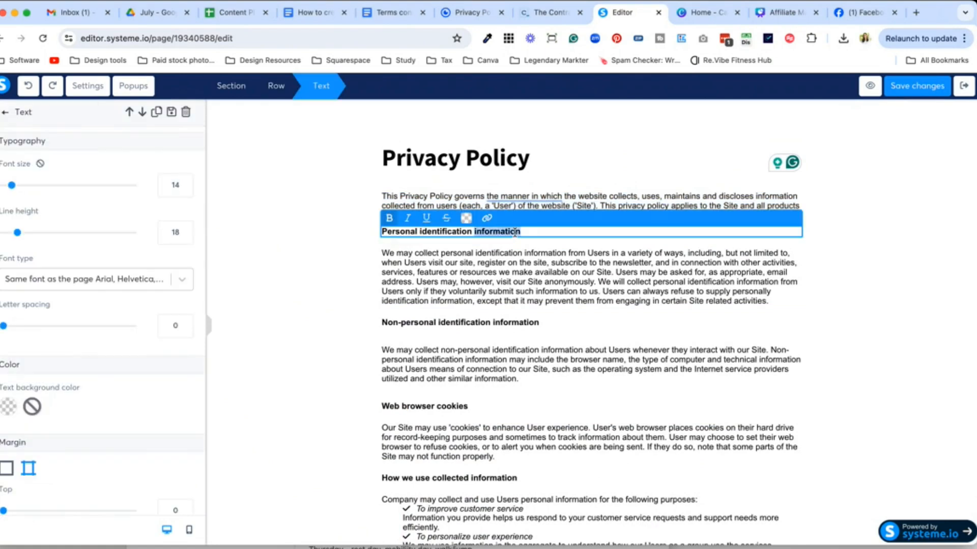
{"action": "triple_click", "coordinate": [487, 233]}
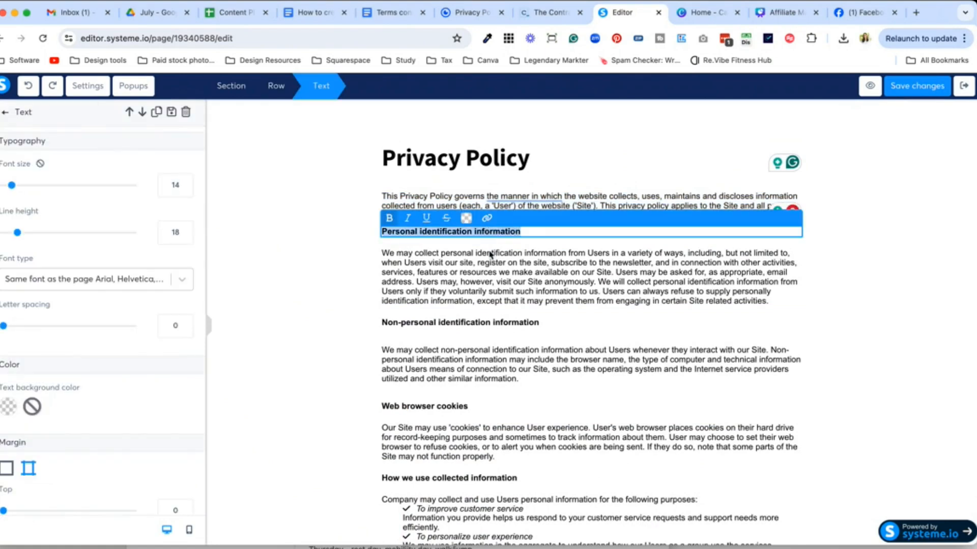
{"action": "left_click", "coordinate": [466, 258]}
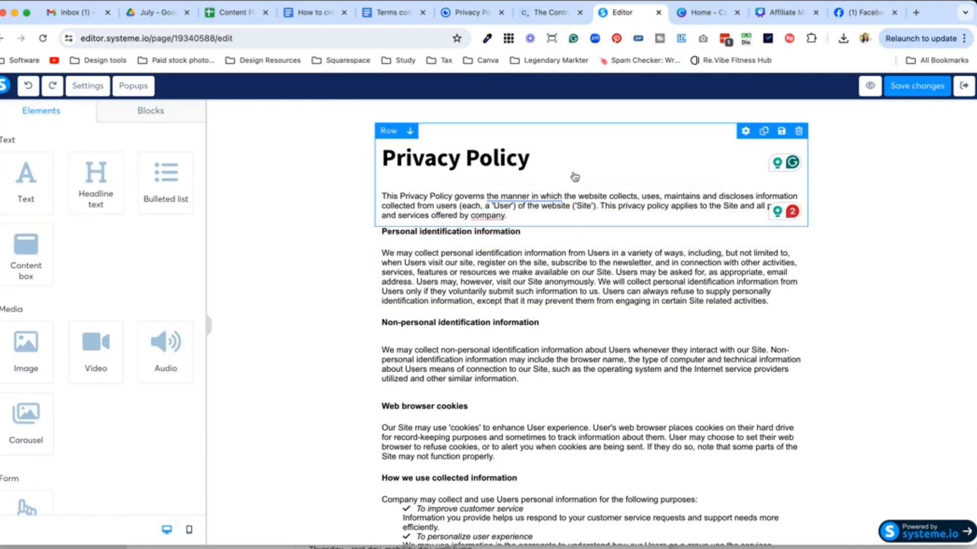
Step: Duplicate the Privacy Policy headline and move the copy below the intro paragraph
{"action": "left_click", "coordinate": [758, 136]}
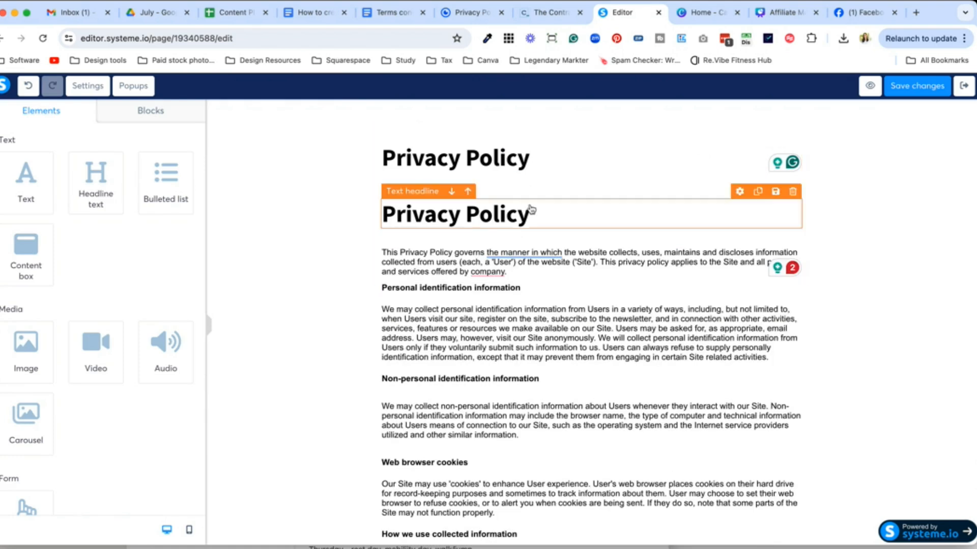
{"action": "left_click_drag", "start_coordinate": [529, 209], "coordinate": [571, 290]}
{"action": "left_click", "coordinate": [529, 254]}
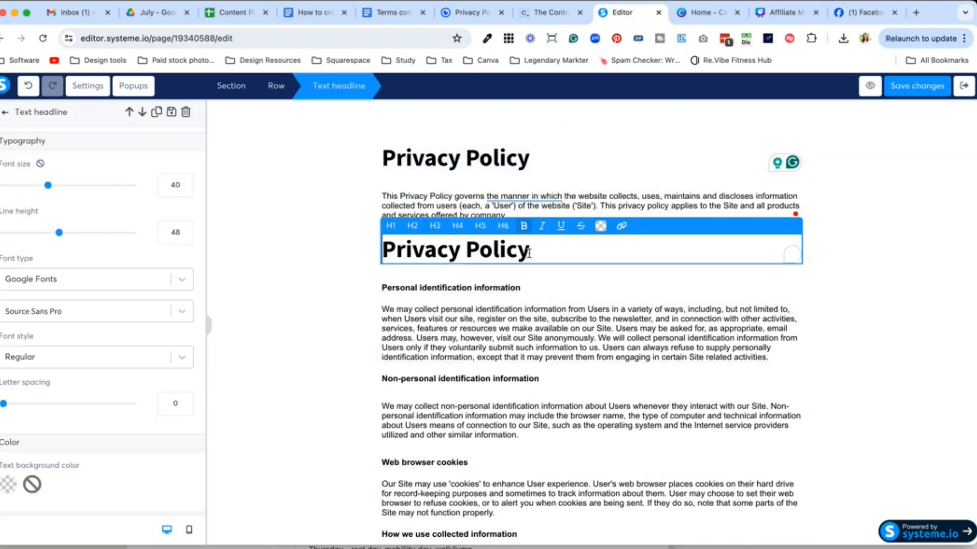
Step: Make the duplicated headline a level-2 heading at font size 32
{"action": "left_click", "coordinate": [412, 226]}
{"action": "left_click", "coordinate": [433, 227]}
{"action": "left_click", "coordinate": [412, 226]}
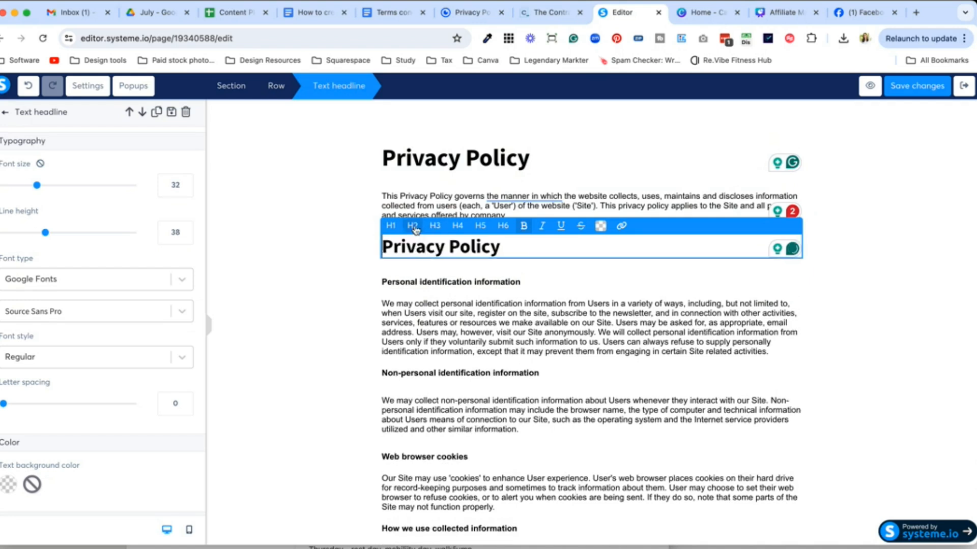
{"action": "left_click_drag", "start_coordinate": [494, 246], "coordinate": [366, 252]}
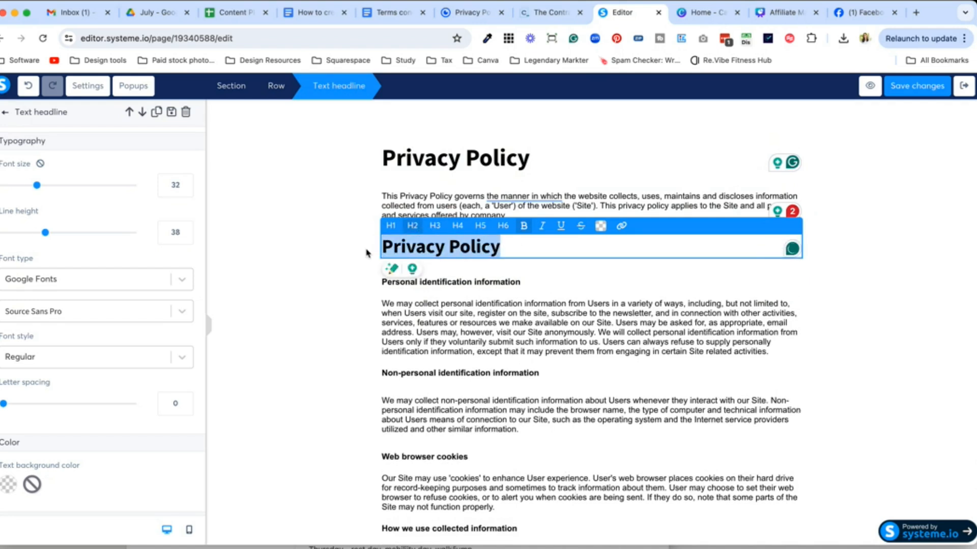
{"action": "left_click", "coordinate": [344, 212]}
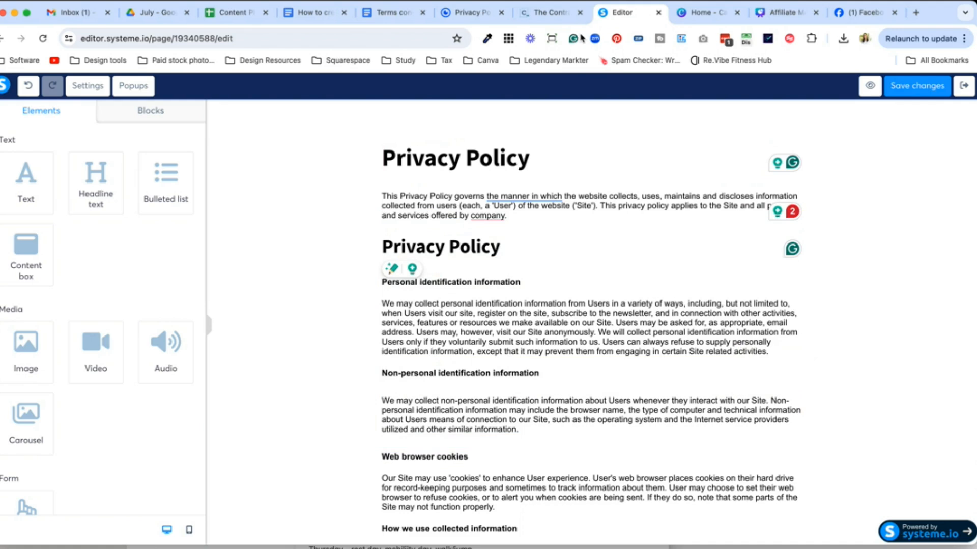
{"action": "left_click_drag", "start_coordinate": [622, 19], "coordinate": [466, 18]}
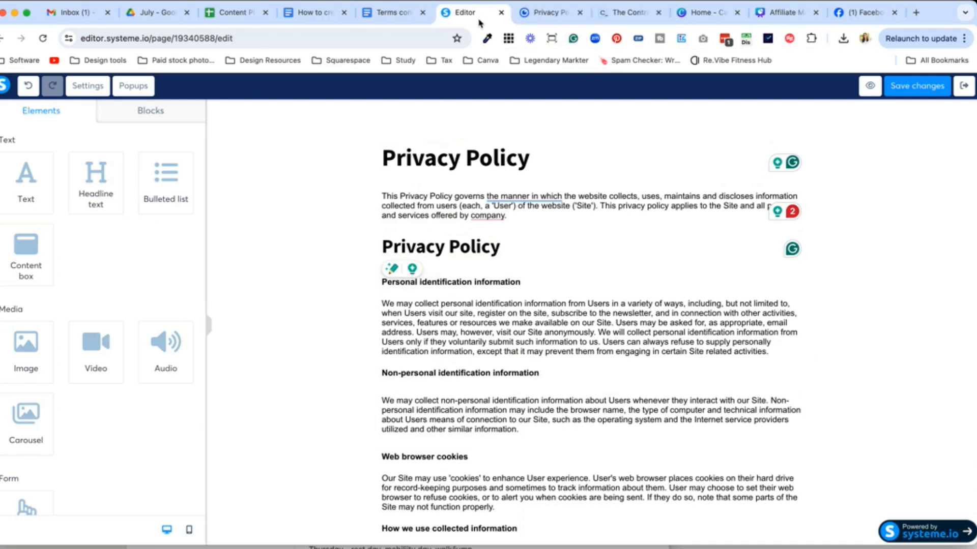
Step: Replace the page's intro paragraph with the Terms conditions doc's two opening paragraphs
{"action": "left_click", "coordinate": [389, 13]}
{"action": "scroll", "coordinate": [464, 272], "scroll_direction": "down", "scroll_amount": 1}
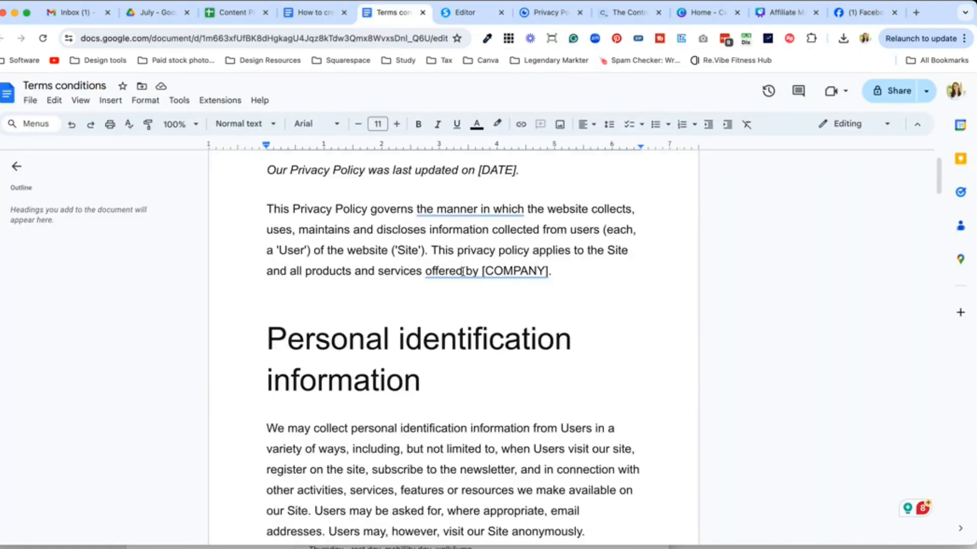
{"action": "scroll", "coordinate": [464, 272], "scroll_direction": "up", "scroll_amount": 1}
{"action": "left_click_drag", "start_coordinate": [562, 319], "coordinate": [250, 207]}
{"action": "key", "text": "super+c"}
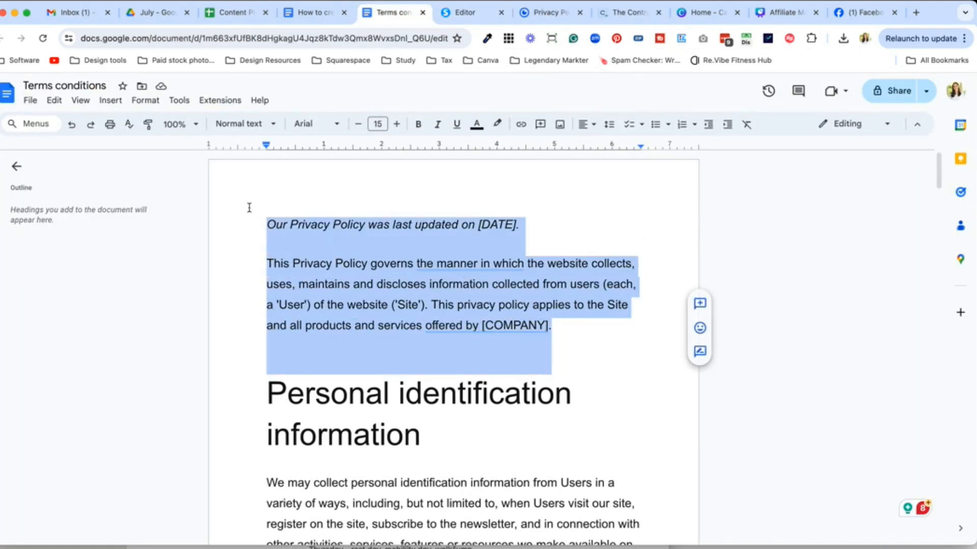
{"action": "left_click", "coordinate": [460, 13]}
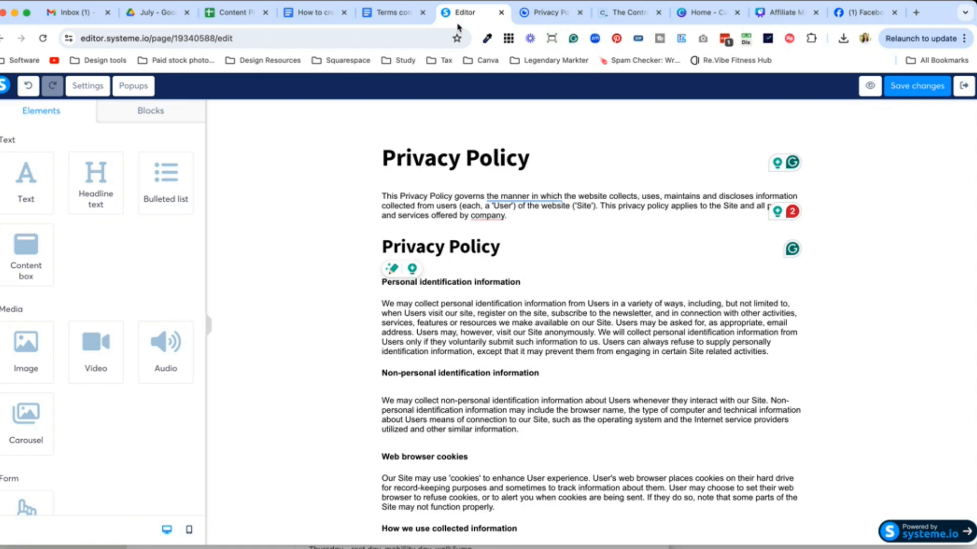
{"action": "triple_click", "coordinate": [438, 206]}
{"action": "key", "text": "super+v"}
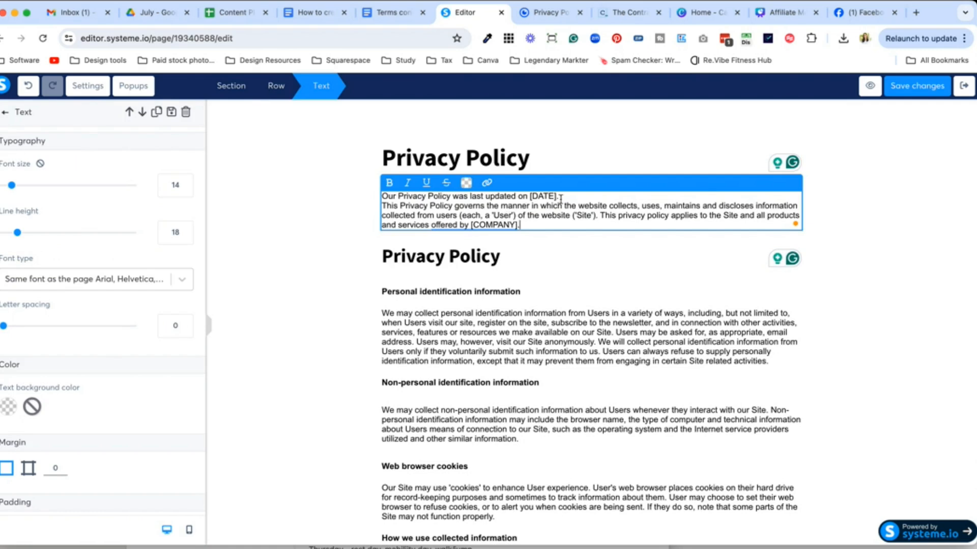
{"action": "left_click_drag", "start_coordinate": [559, 199], "coordinate": [530, 198]}
{"action": "left_click", "coordinate": [523, 224]}
Step: Retitle the second headline 'Personal identification information' using the doc's heading
{"action": "left_click", "coordinate": [391, 12]}
{"action": "left_click_drag", "start_coordinate": [438, 435], "coordinate": [258, 389]}
{"action": "key", "text": "super+c"}
{"action": "left_click", "coordinate": [465, 13]}
{"action": "left_click", "coordinate": [484, 258]}
{"action": "triple_click", "coordinate": [487, 258]}
{"action": "key", "text": "super+v"}
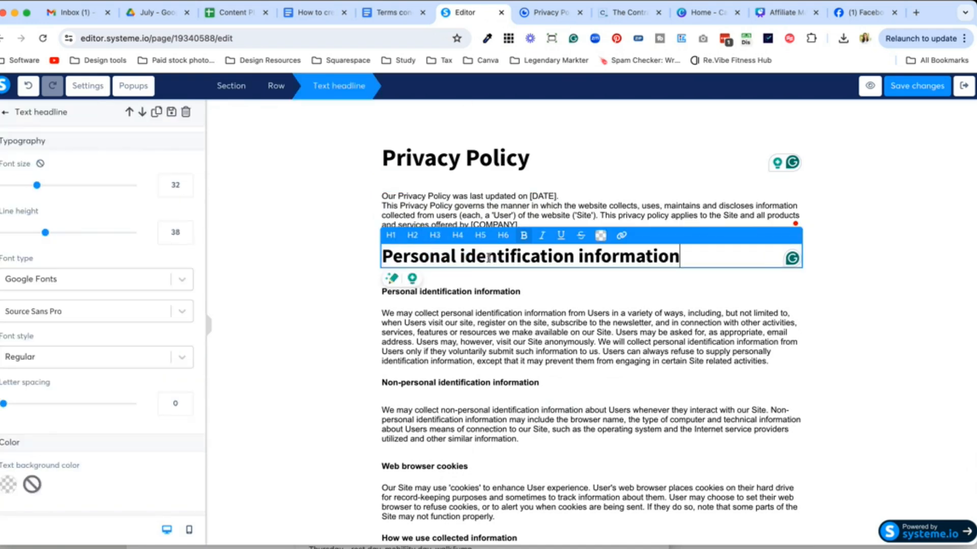
Step: Paste the doc's two personal identification paragraphs over the page's paragraph, separated by a blank line
{"action": "left_click", "coordinate": [392, 12]}
{"action": "scroll", "coordinate": [392, 353], "scroll_direction": "down", "scroll_amount": 5}
{"action": "scroll", "coordinate": [391, 351], "scroll_direction": "down", "scroll_amount": 3}
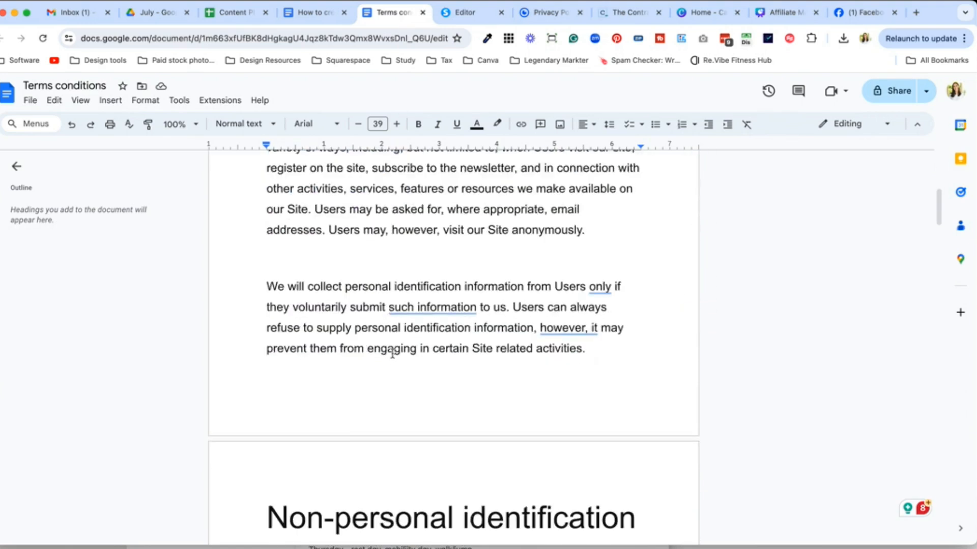
{"action": "scroll", "coordinate": [573, 349], "scroll_direction": "up", "scroll_amount": 2}
{"action": "left_click", "coordinate": [602, 413]}
{"action": "left_click_drag", "start_coordinate": [601, 413], "coordinate": [270, 350]}
{"action": "key", "text": "super+c"}
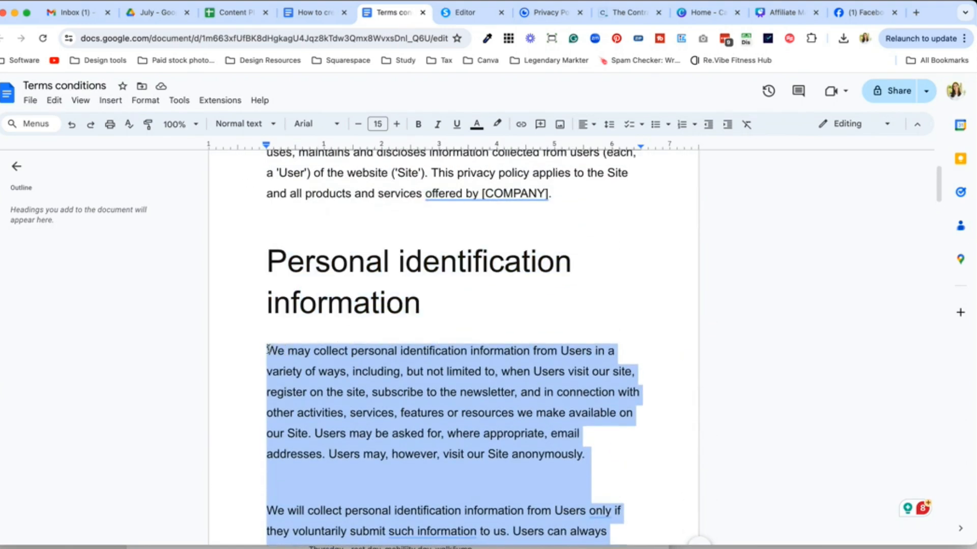
{"action": "left_click", "coordinate": [464, 12]}
{"action": "left_click", "coordinate": [441, 337]}
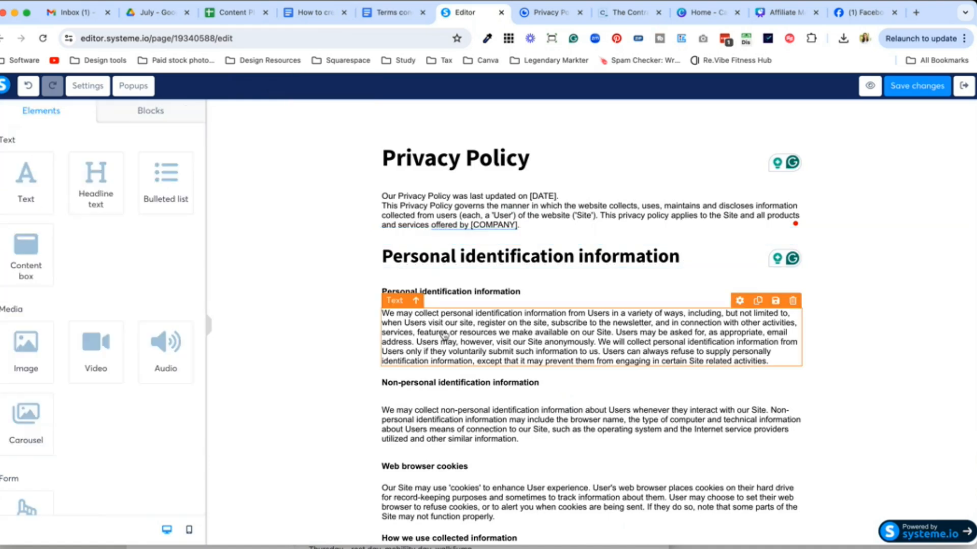
{"action": "triple_click", "coordinate": [440, 336]}
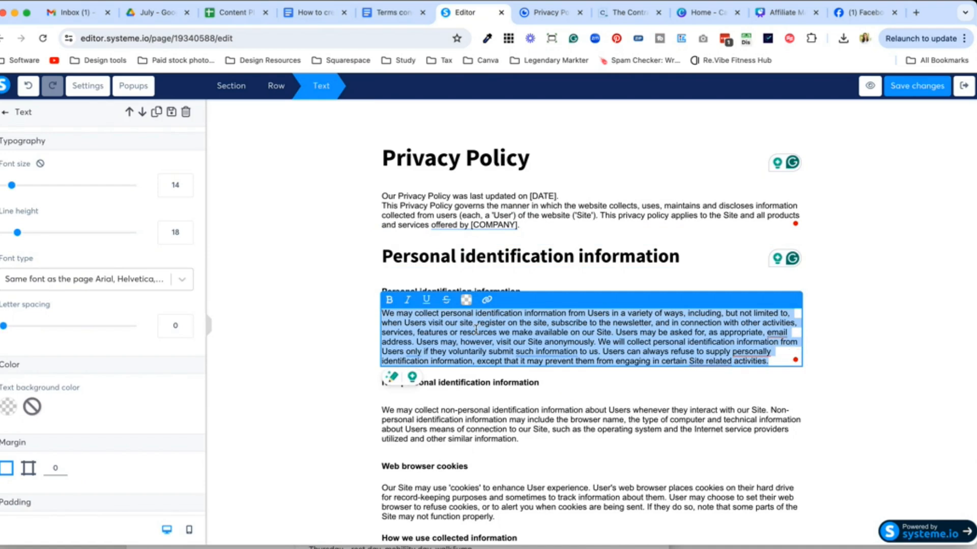
{"action": "key", "text": "super+v"}
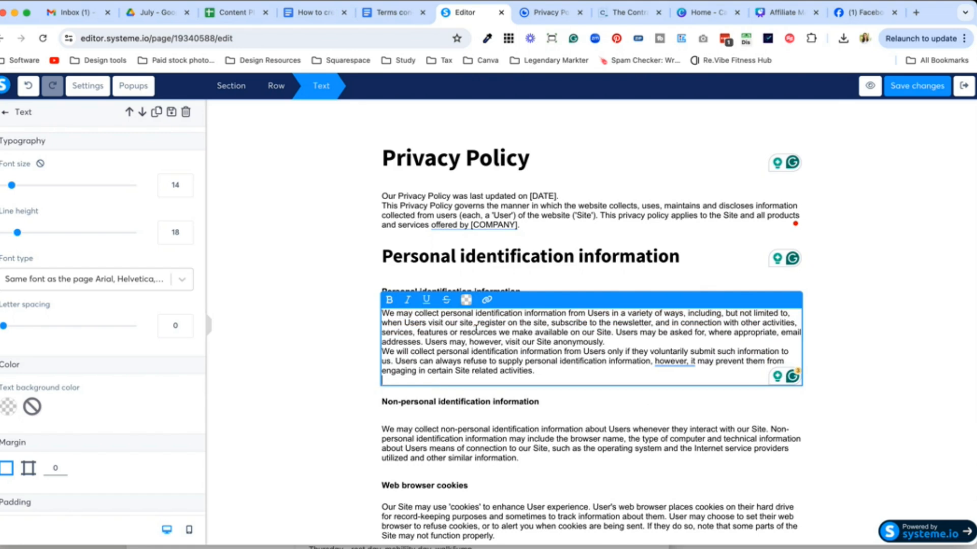
{"action": "key", "text": "BackSpace"}
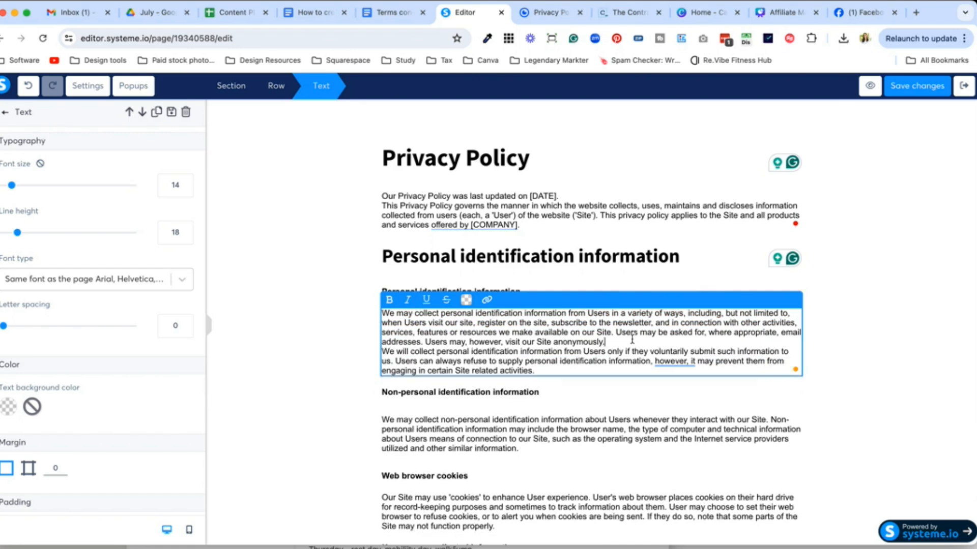
{"action": "key", "text": "Return"}
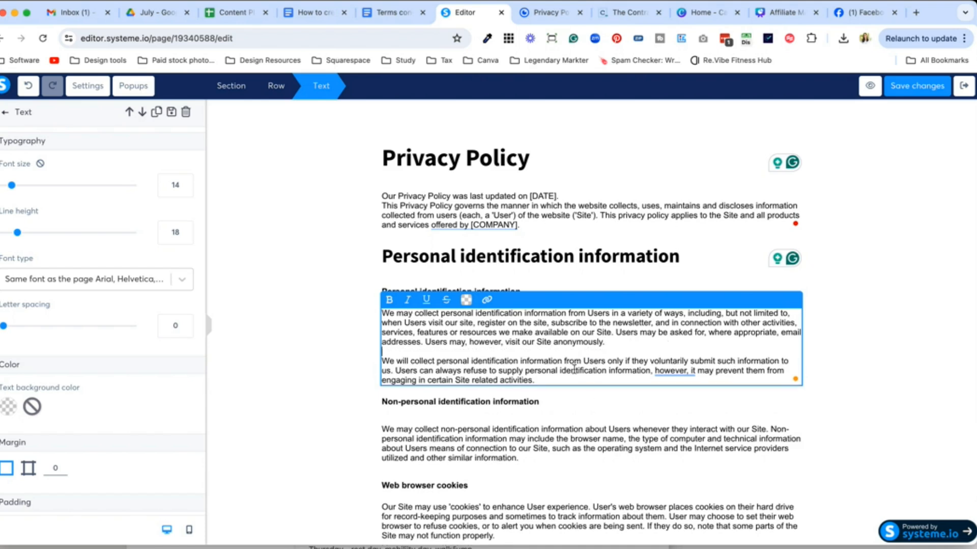
Step: Paste the doc's non-personal identification paragraph over the page's existing version
{"action": "left_click", "coordinate": [391, 12]}
{"action": "scroll", "coordinate": [441, 315], "scroll_direction": "down", "scroll_amount": 10}
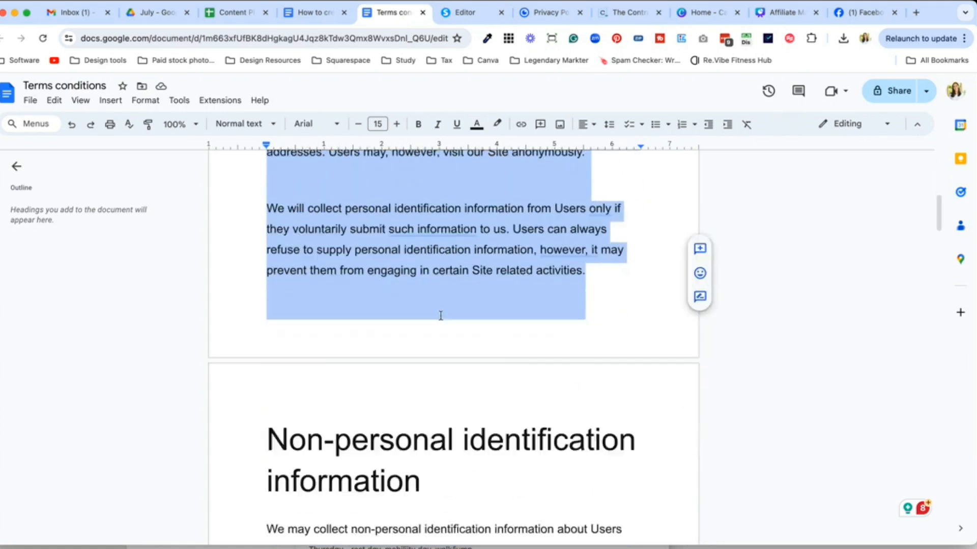
{"action": "left_click_drag", "start_coordinate": [462, 489], "coordinate": [263, 347]}
{"action": "key", "text": "super+c"}
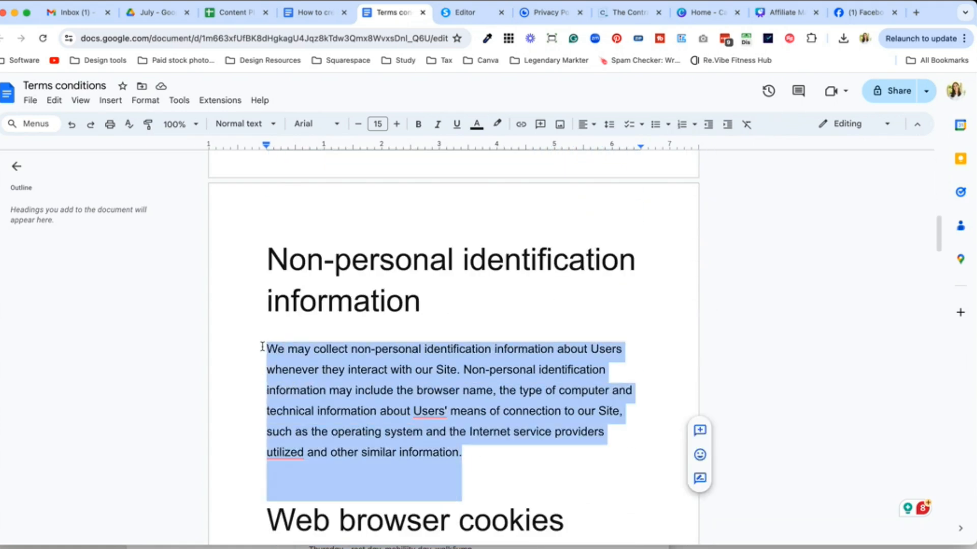
{"action": "left_click", "coordinate": [462, 12]}
{"action": "scroll", "coordinate": [524, 312], "scroll_direction": "down", "scroll_amount": 2}
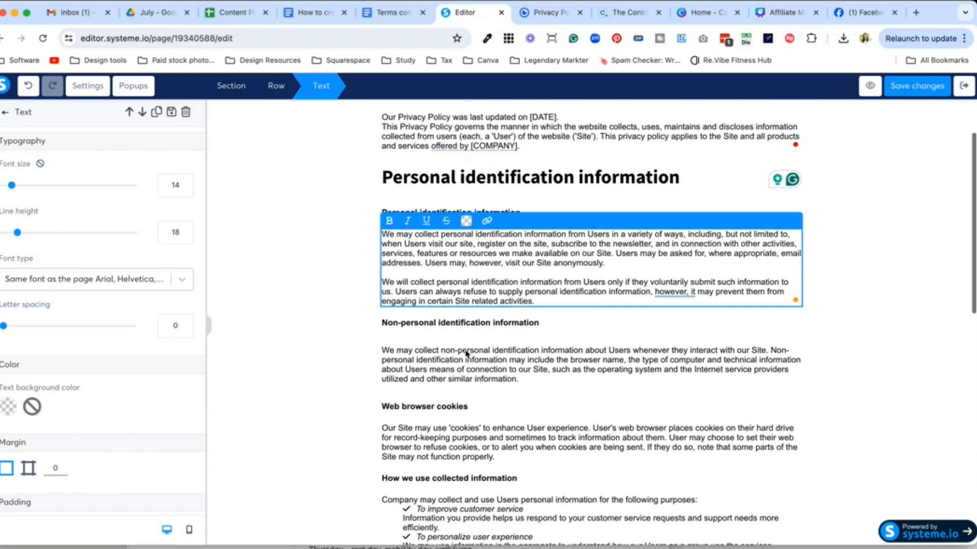
{"action": "left_click", "coordinate": [474, 370]}
{"action": "double_click", "coordinate": [474, 369]}
{"action": "key", "text": "super+a"}
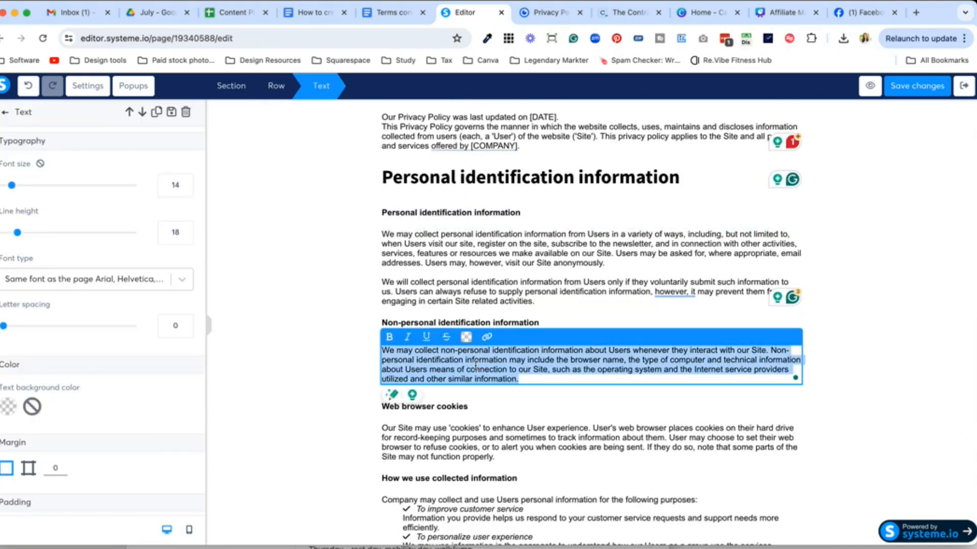
{"action": "key", "text": "super+v"}
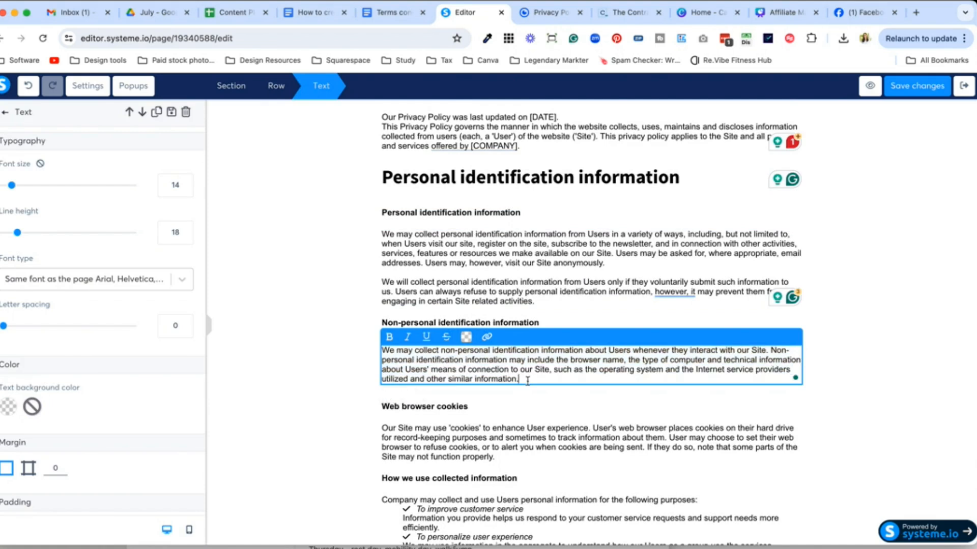
{"action": "left_click", "coordinate": [532, 409]}
{"action": "scroll", "coordinate": [534, 412], "scroll_direction": "down", "scroll_amount": 4}
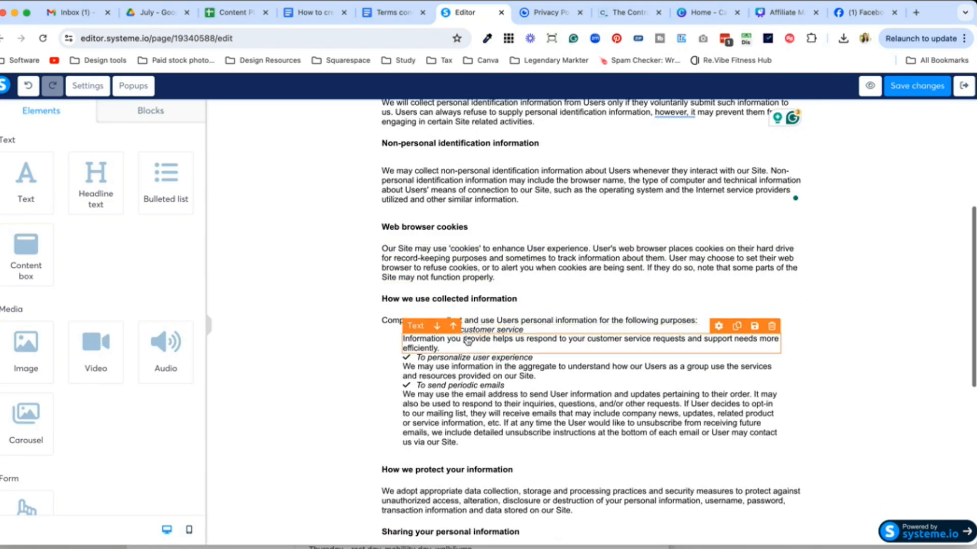
Step: Paste the copied paragraph over the 'To improve customer service' item, then delete the Lorem ipsum bulleted list
{"action": "left_click_drag", "start_coordinate": [165, 192], "coordinate": [488, 323]}
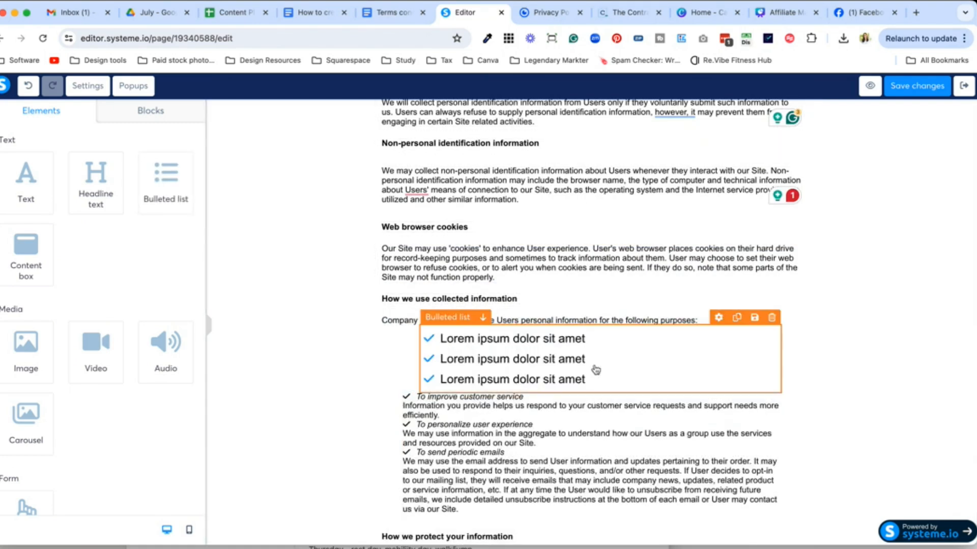
{"action": "double_click", "coordinate": [508, 396]}
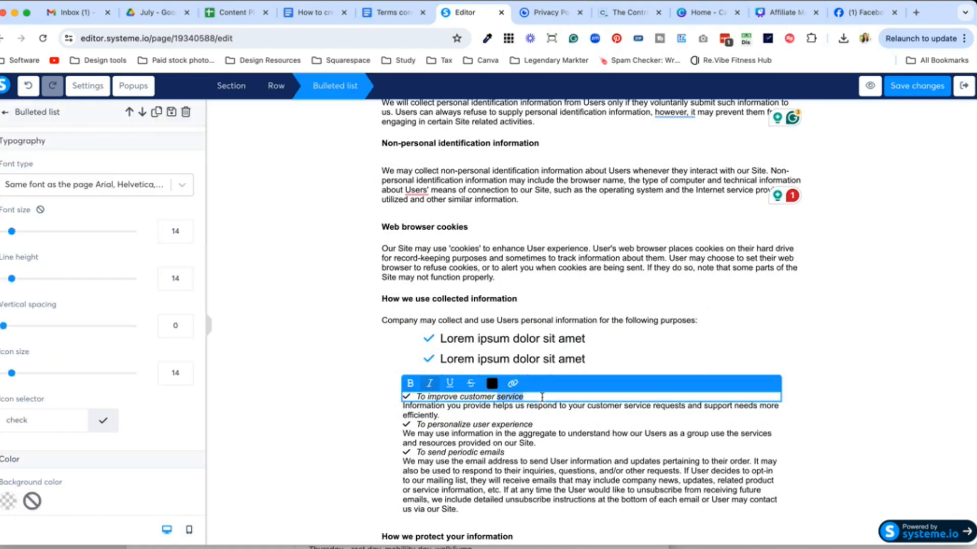
{"action": "left_click_drag", "start_coordinate": [542, 397], "coordinate": [419, 402]}
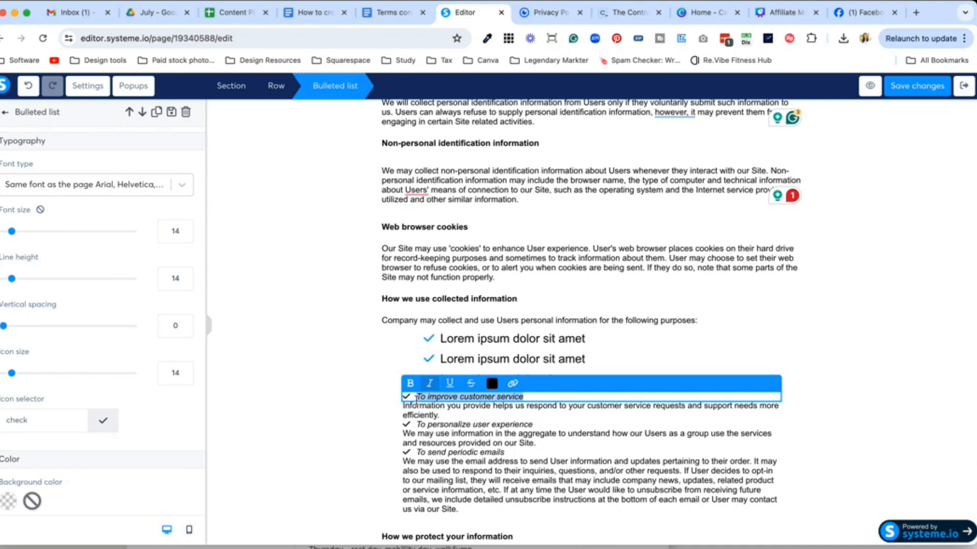
{"action": "key", "text": "super+v"}
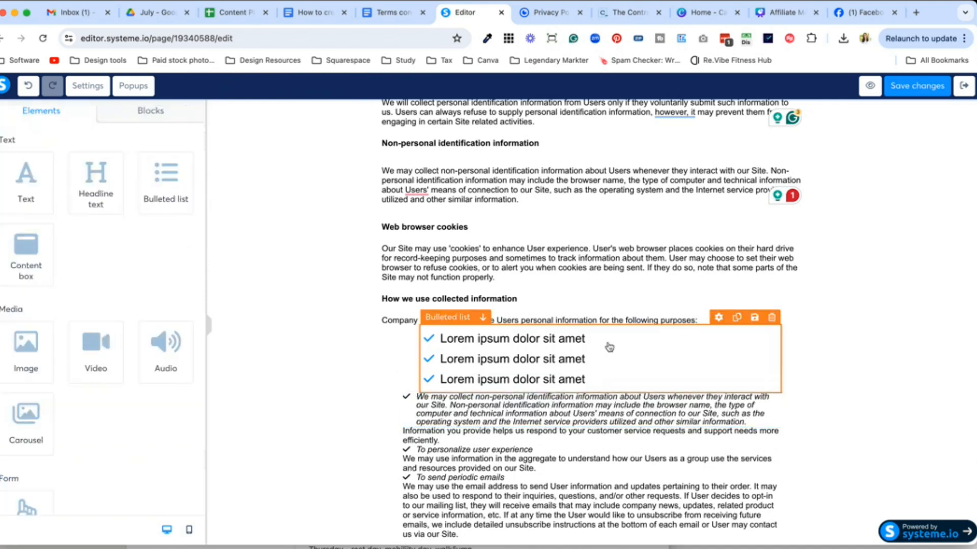
{"action": "left_click", "coordinate": [771, 318]}
{"action": "left_click", "coordinate": [581, 114]}
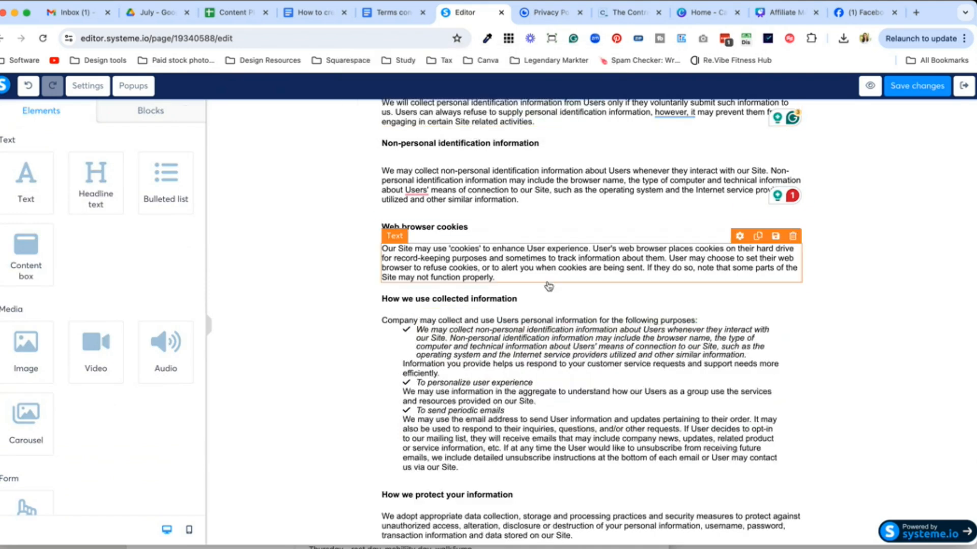
Step: Return to the Terms conditions doc at its How we use collected information section
{"action": "scroll", "coordinate": [550, 285], "scroll_direction": "down", "scroll_amount": 10}
{"action": "scroll", "coordinate": [548, 286], "scroll_direction": "up", "scroll_amount": 7}
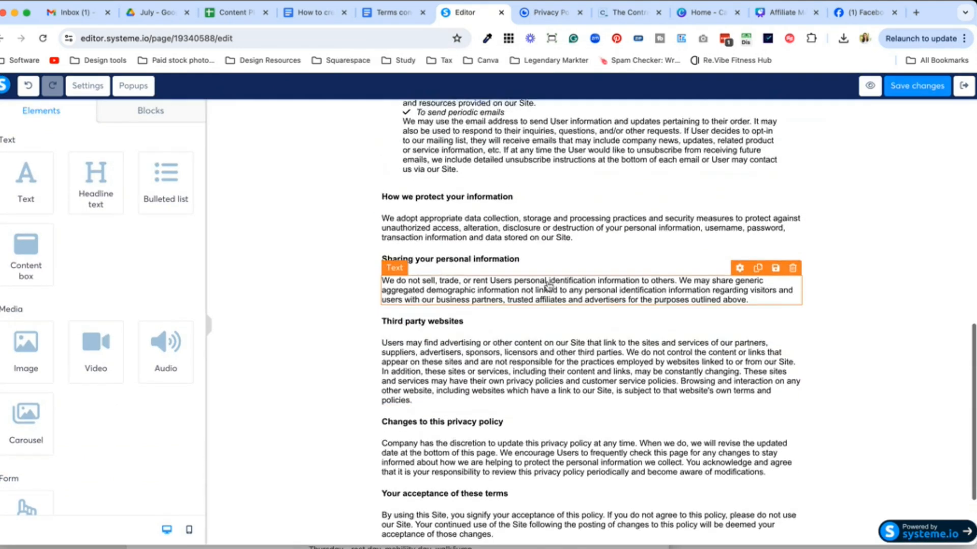
{"action": "scroll", "coordinate": [542, 223], "scroll_direction": "up", "scroll_amount": 7}
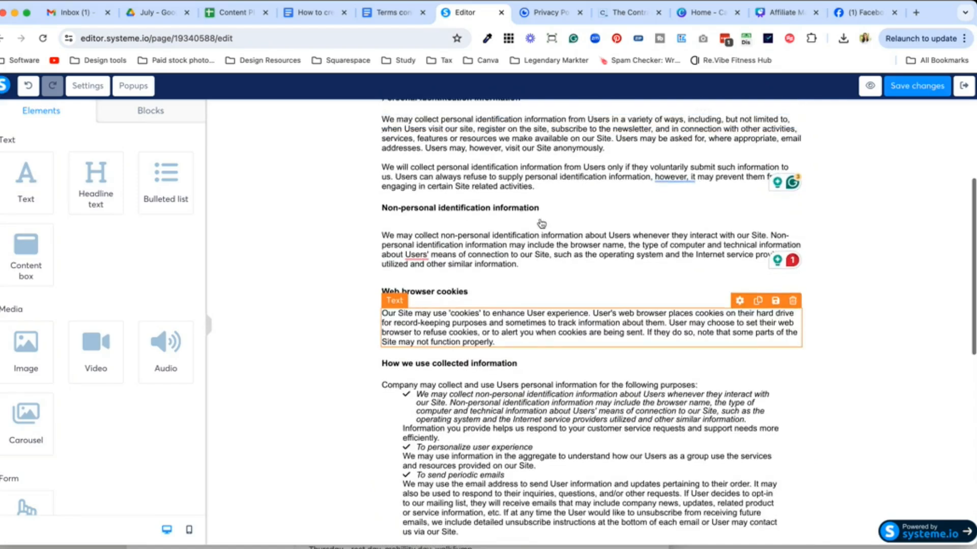
{"action": "left_click", "coordinate": [387, 13]}
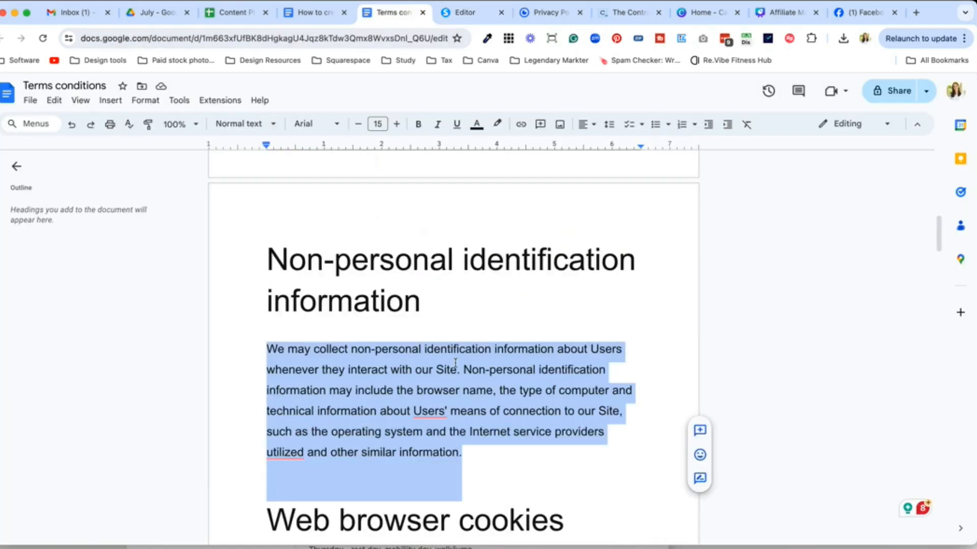
{"action": "scroll", "coordinate": [453, 362], "scroll_direction": "down", "scroll_amount": 10}
Step: Review the GetTerms, Contract Shop and Terms conditions tabs, then return to the Privacy Policy editor
{"action": "scroll", "coordinate": [456, 363], "scroll_direction": "down", "scroll_amount": 3}
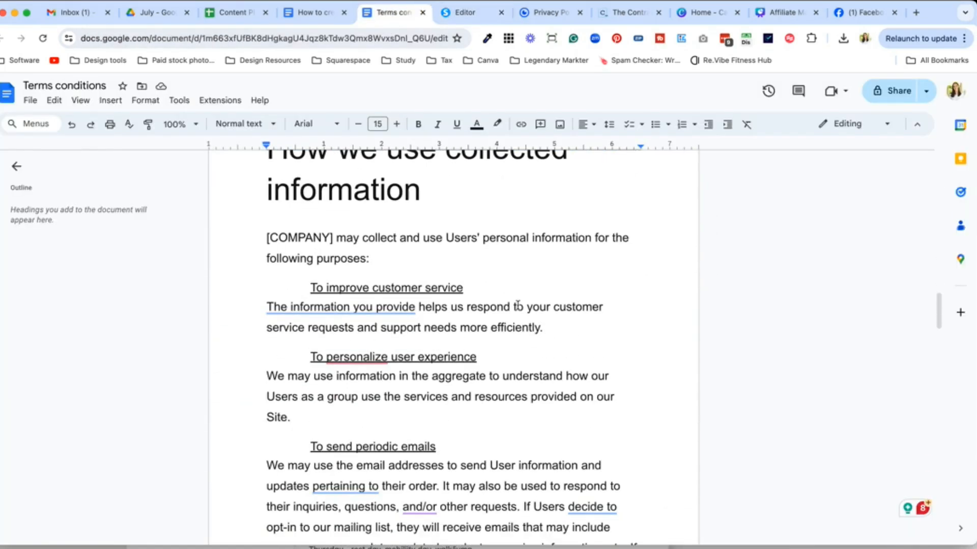
{"action": "left_click", "coordinate": [549, 12]}
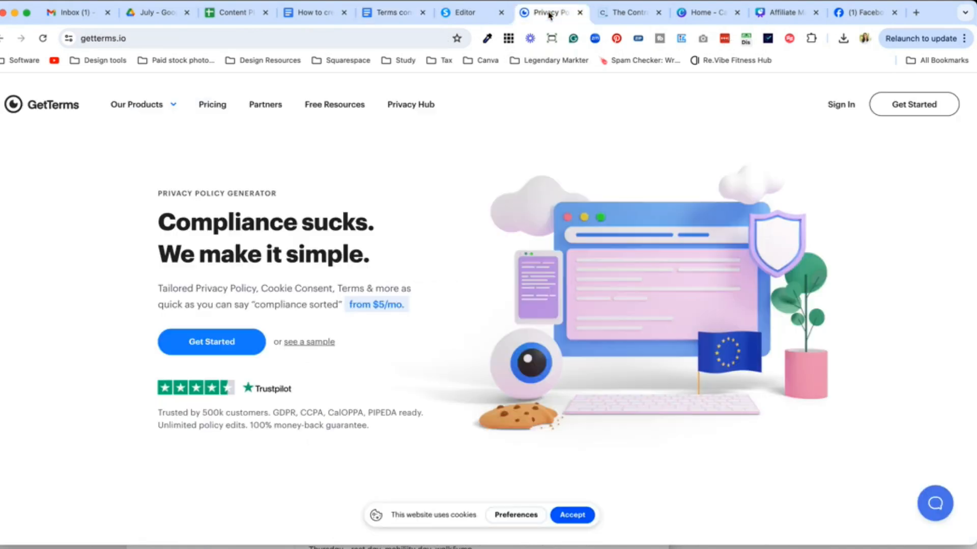
{"action": "left_click", "coordinate": [620, 15]}
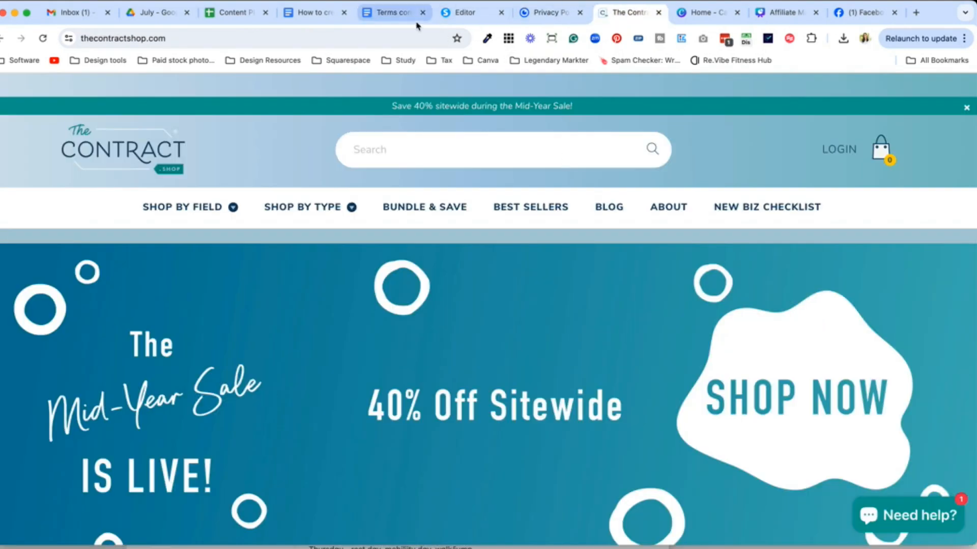
{"action": "left_click", "coordinate": [394, 14]}
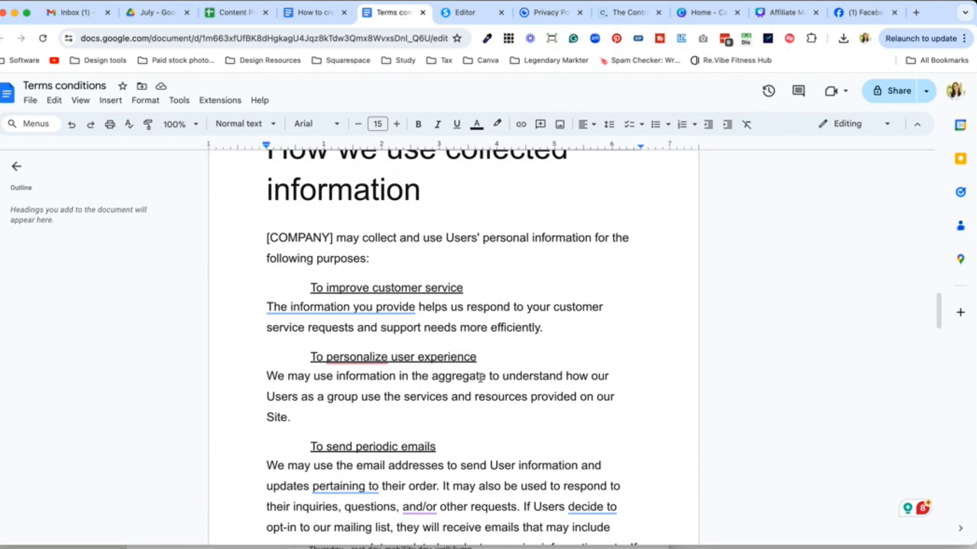
{"action": "left_click", "coordinate": [464, 13]}
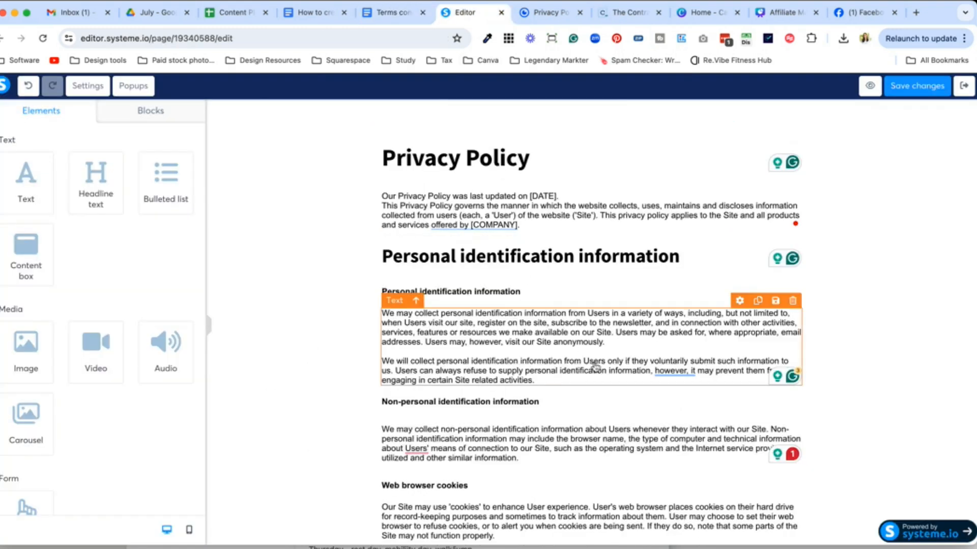
{"action": "double_click", "coordinate": [550, 362]}
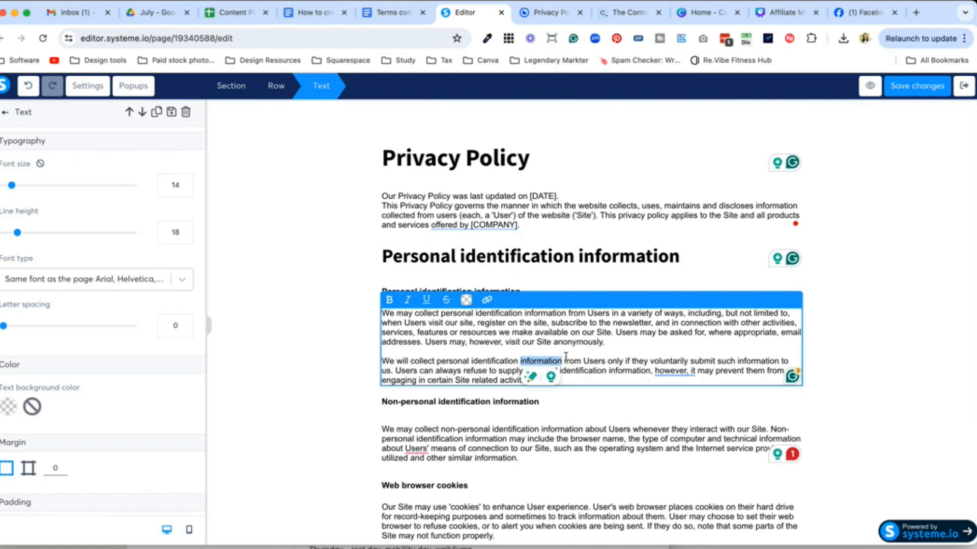
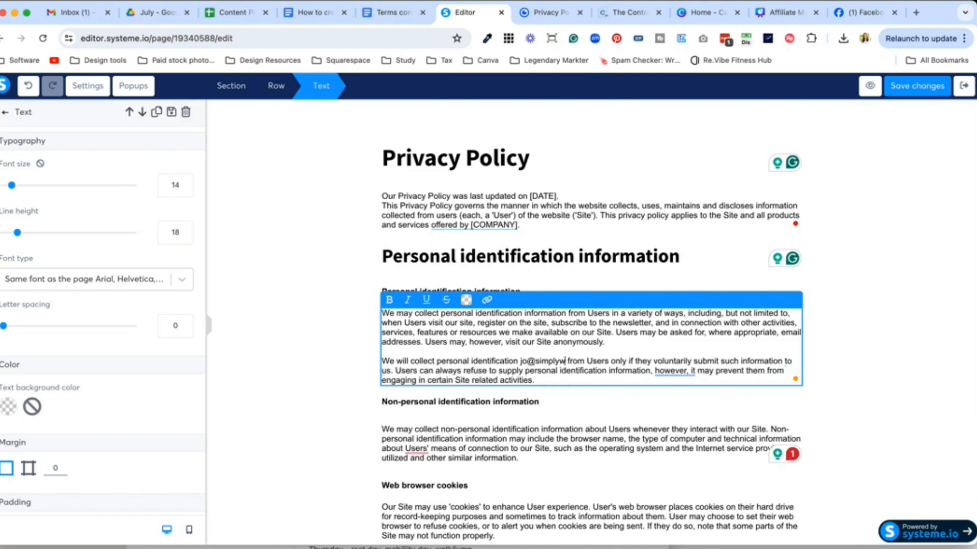
{"action": "key", "text": "super+a"}
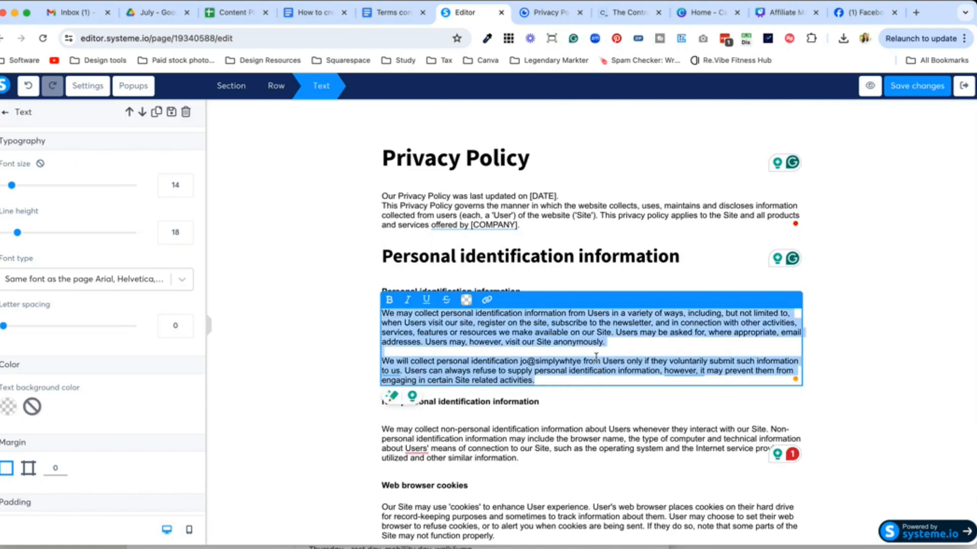
{"action": "type", "text": "www.simplywhytedesign.co.nz"}
{"action": "key", "text": "super+a"}
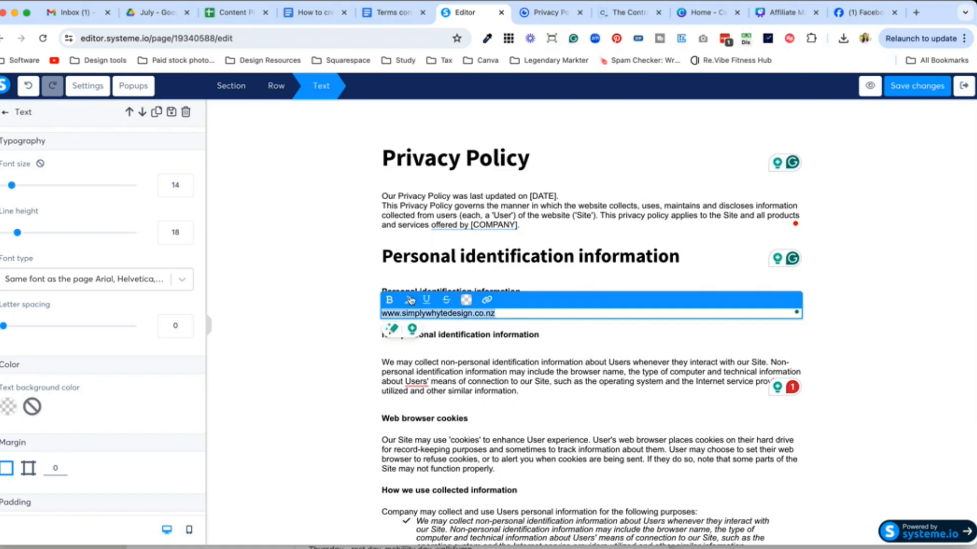
{"action": "left_click", "coordinate": [487, 299]}
{"action": "left_click", "coordinate": [461, 304]}
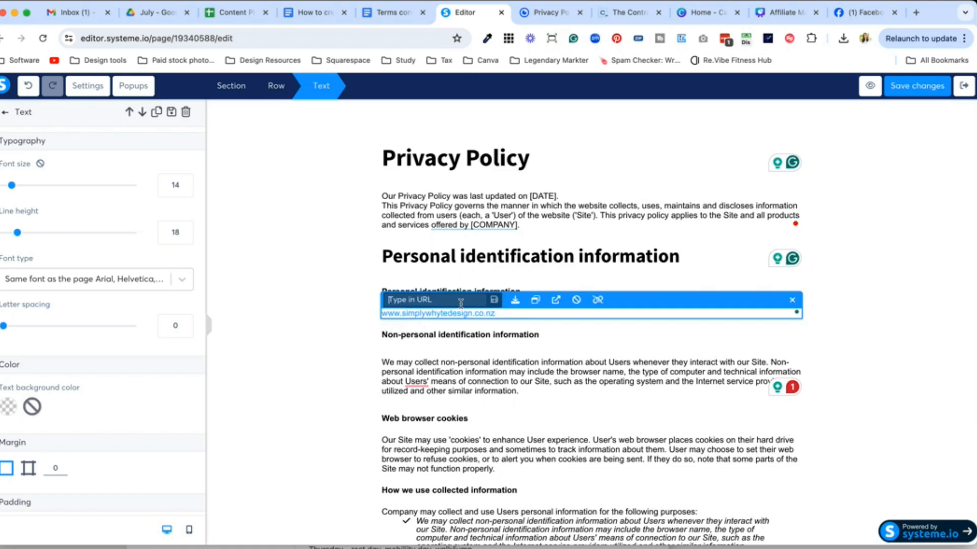
{"action": "key", "text": "Escape"}
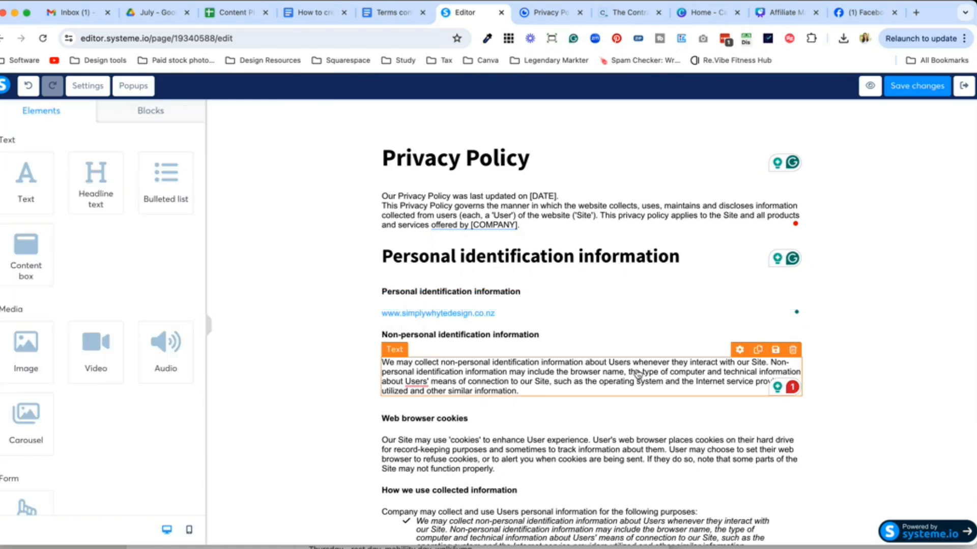
Step: Save the changes to the Privacy Policy page
{"action": "scroll", "coordinate": [635, 286], "scroll_direction": "down", "scroll_amount": 7}
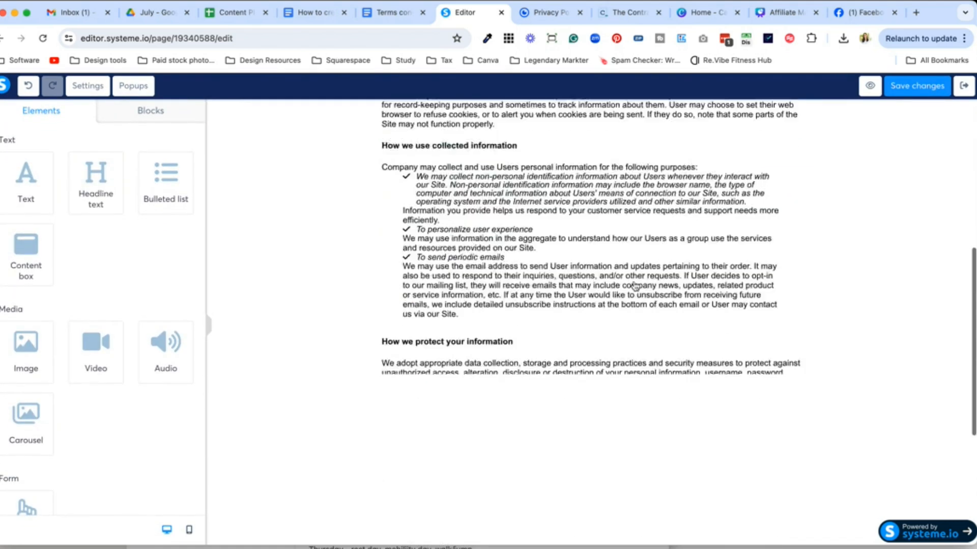
{"action": "scroll", "coordinate": [635, 283], "scroll_direction": "up", "scroll_amount": 7}
{"action": "left_click", "coordinate": [908, 92]}
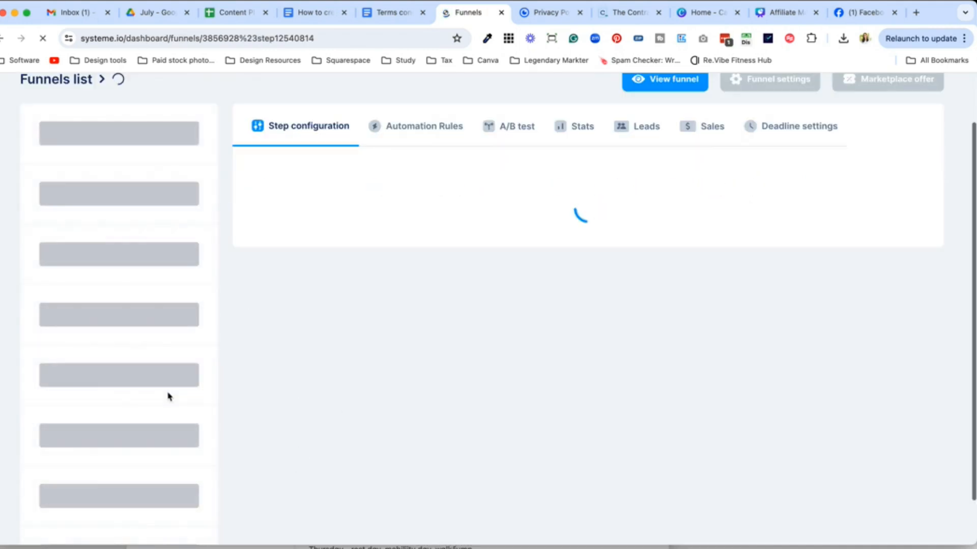
Step: Duplicate the Privacy Policy funnel step
{"action": "scroll", "coordinate": [189, 422], "scroll_direction": "down", "scroll_amount": 2}
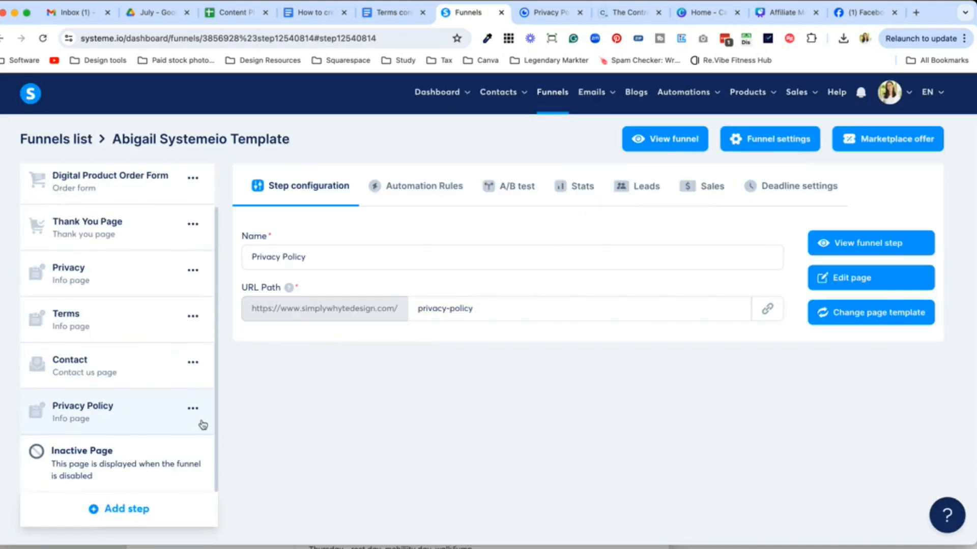
{"action": "left_click", "coordinate": [193, 409]}
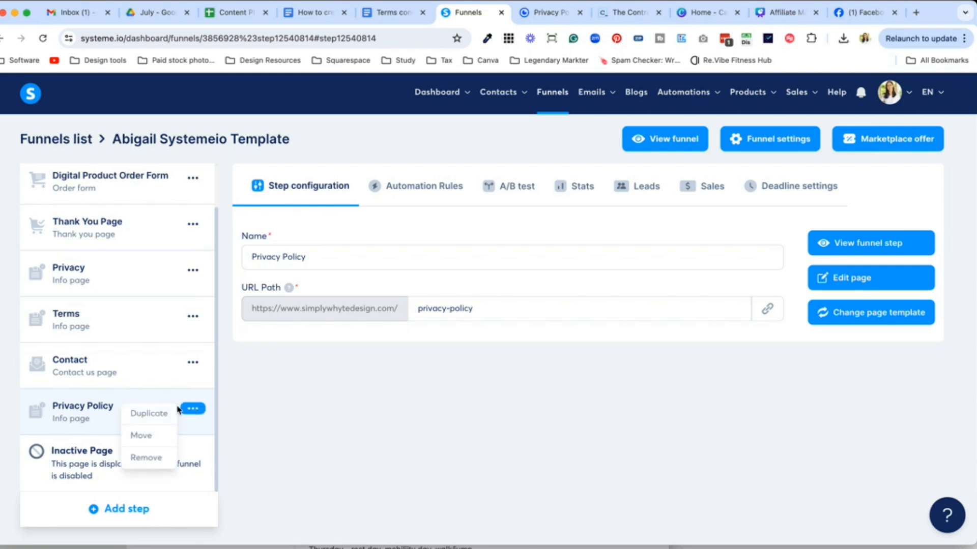
{"action": "left_click", "coordinate": [148, 413]}
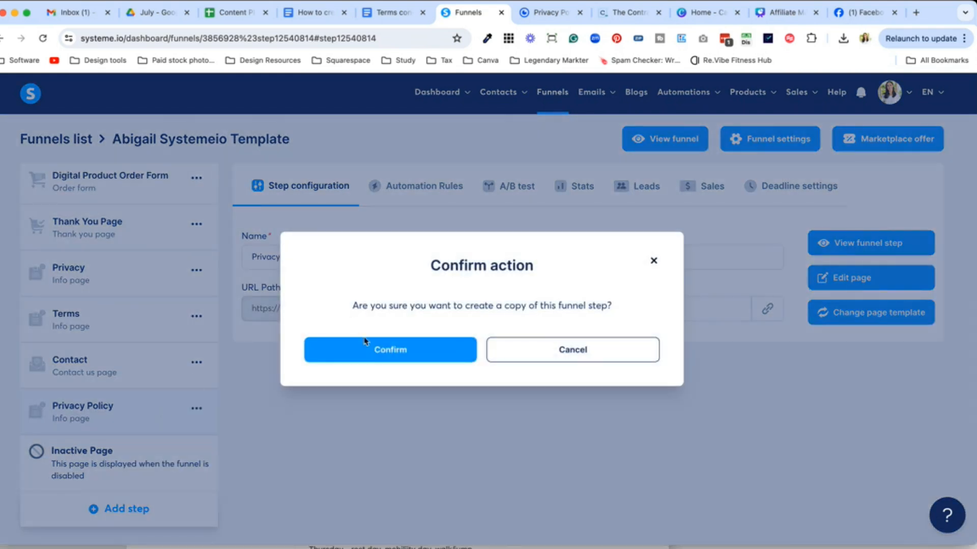
{"action": "left_click", "coordinate": [365, 344]}
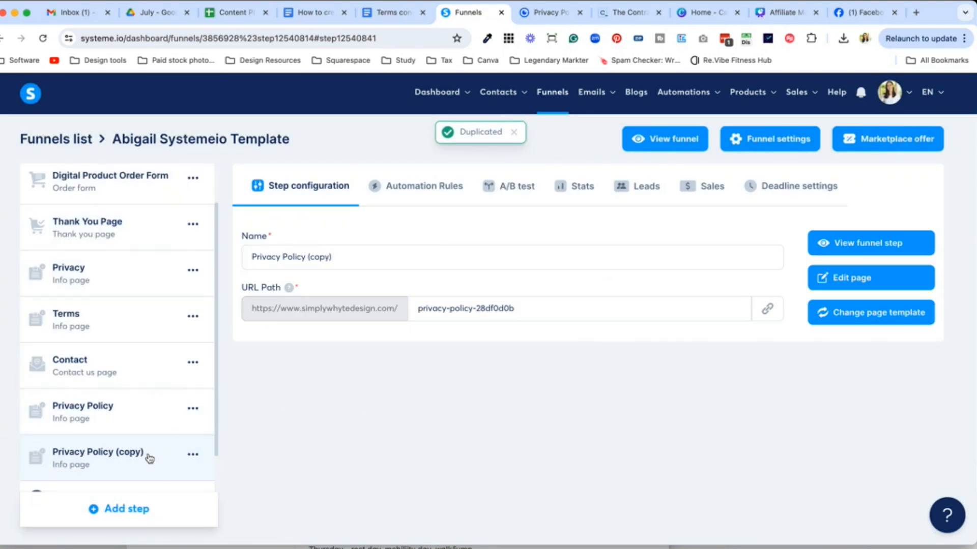
Step: Rename the copy 'Terms and Conditions' with URL path terms-and-conditions and save it
{"action": "left_click_drag", "start_coordinate": [366, 265], "coordinate": [252, 258]}
{"action": "type", "text": "Terms a"}
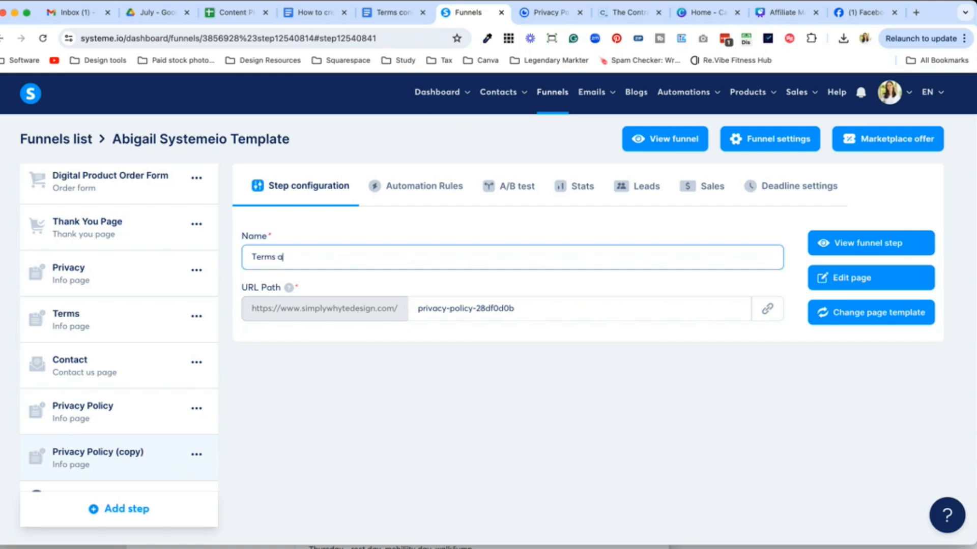
{"action": "type", "text": "nd Conditions"}
{"action": "key", "text": "super+a"}
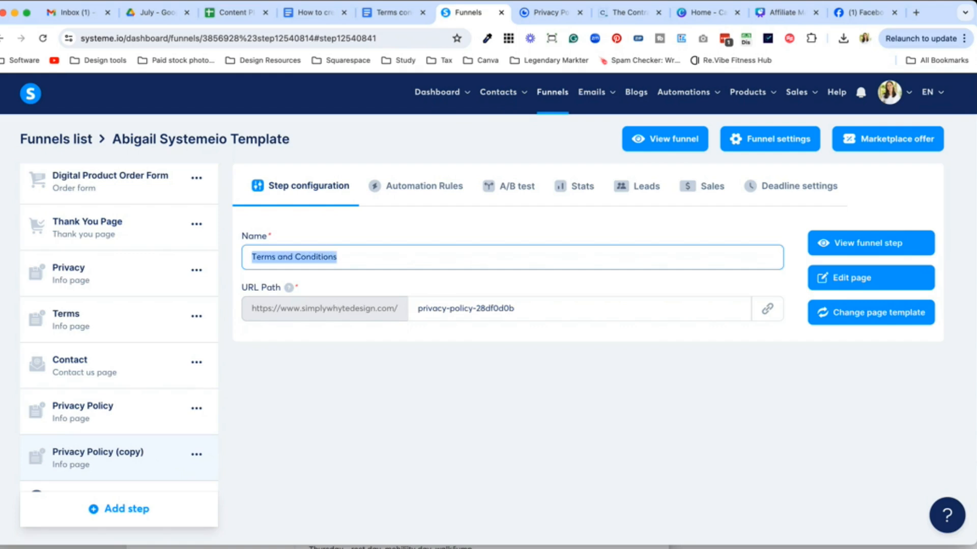
{"action": "key", "text": "super+c"}
{"action": "left_click_drag", "start_coordinate": [522, 309], "coordinate": [375, 312]}
{"action": "key", "text": "super+v"}
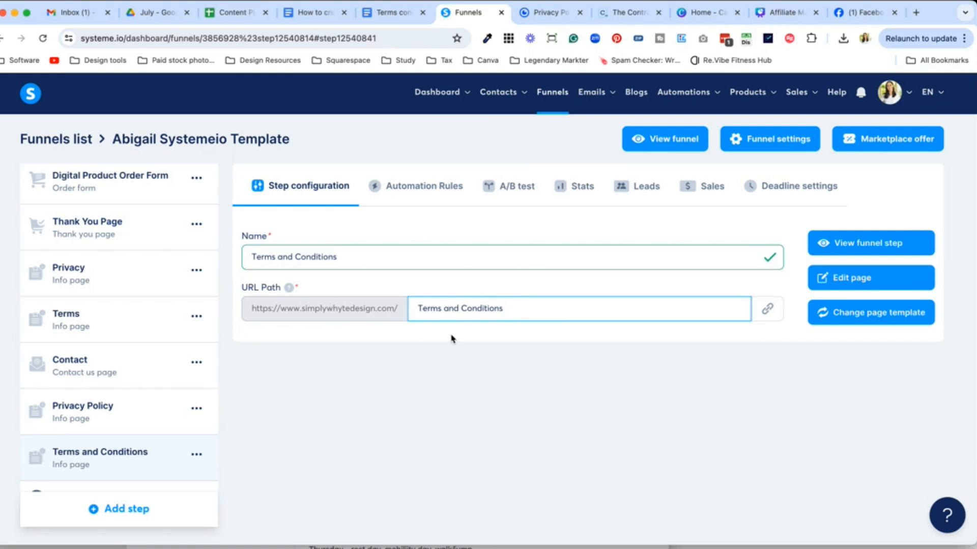
{"action": "left_click", "coordinate": [443, 308]}
{"action": "key", "text": "BackSpace"}
{"action": "type", "text": "-"}
{"action": "left_click", "coordinate": [475, 355]}
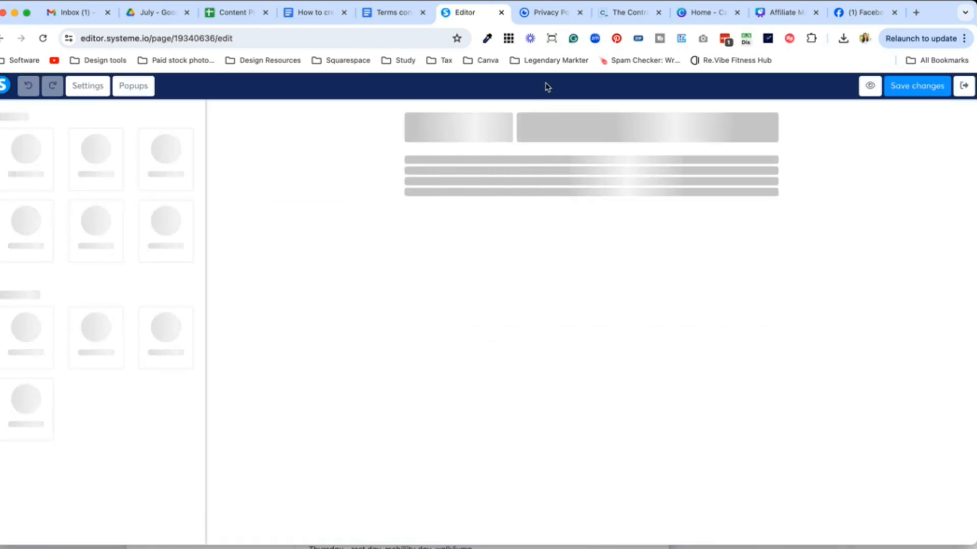
Step: Select the Terms and Conditions page's Privacy Policy headline, then exit the editor back to the funnel
{"action": "double_click", "coordinate": [520, 156]}
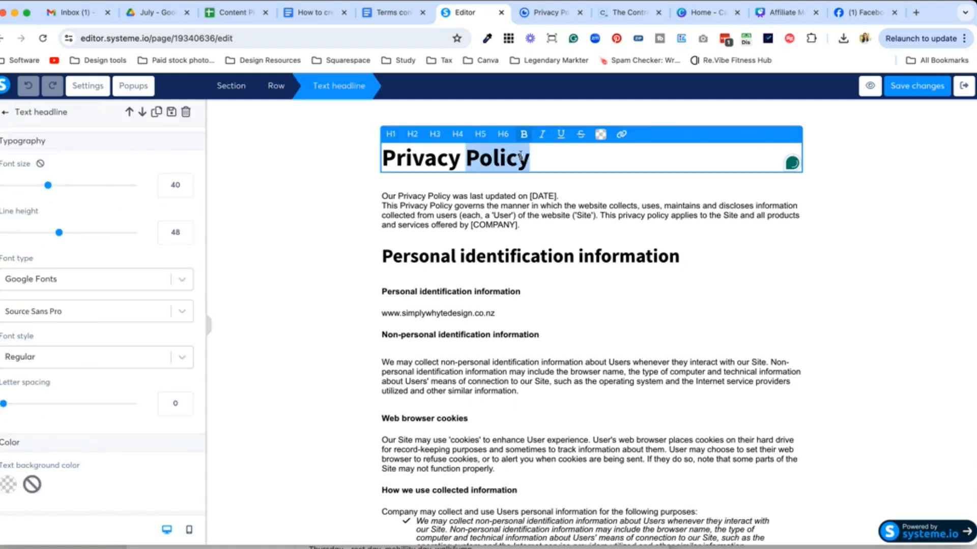
{"action": "left_click_drag", "start_coordinate": [550, 158], "coordinate": [366, 160]}
{"action": "left_click", "coordinate": [964, 87]}
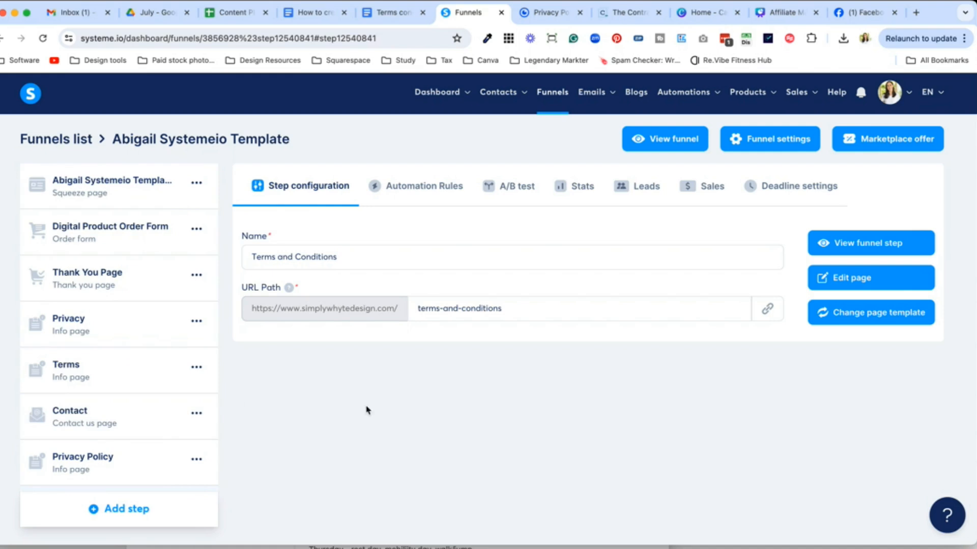
Step: Copy the Privacy Policy page address into a new note
{"action": "left_click", "coordinate": [153, 417]}
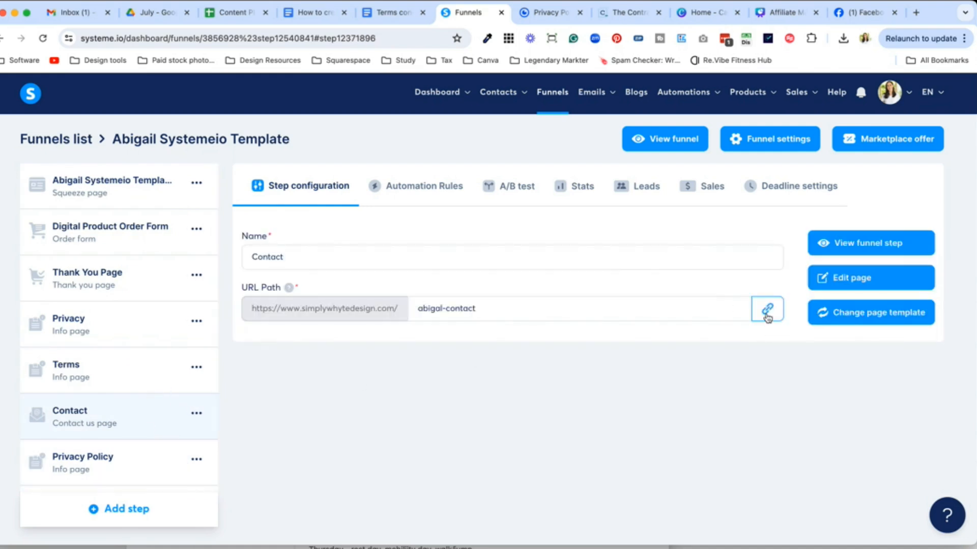
{"action": "scroll", "coordinate": [132, 374], "scroll_direction": "down", "scroll_amount": 2}
{"action": "left_click", "coordinate": [133, 374]}
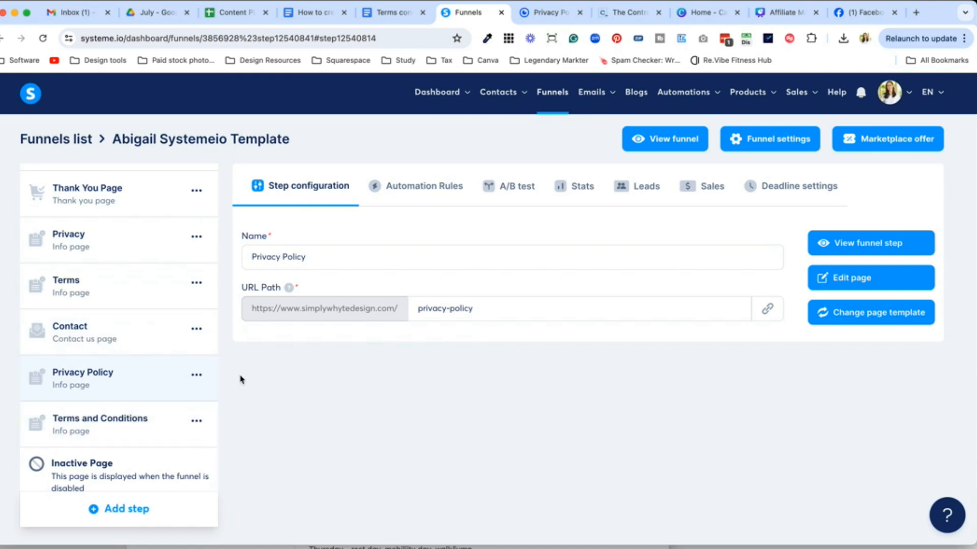
{"action": "left_click", "coordinate": [767, 308]}
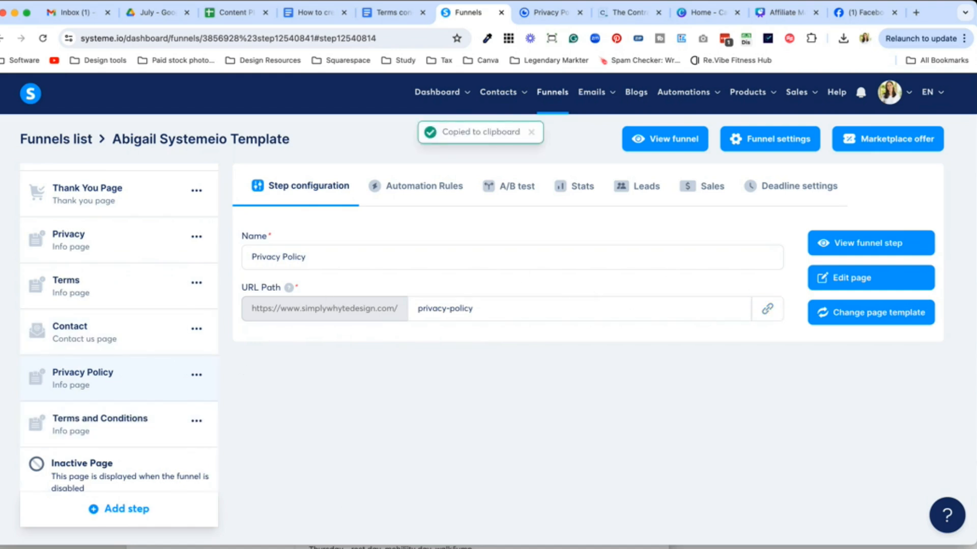
{"action": "key", "text": "super+Tab"}
{"action": "left_click", "coordinate": [311, 291]}
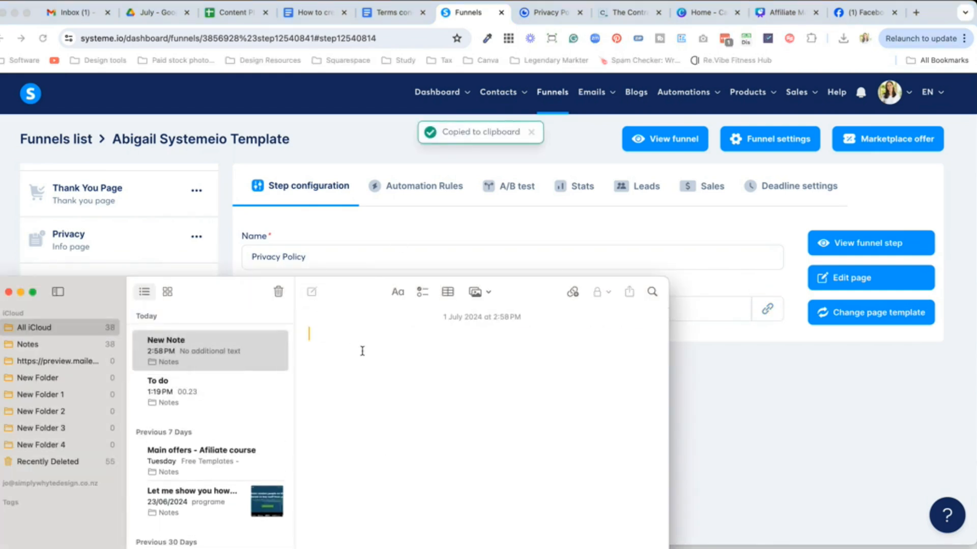
{"action": "key", "text": "super+v"}
Step: Add the Terms and Conditions page address on the next line of the note
{"action": "left_click", "coordinate": [709, 397]}
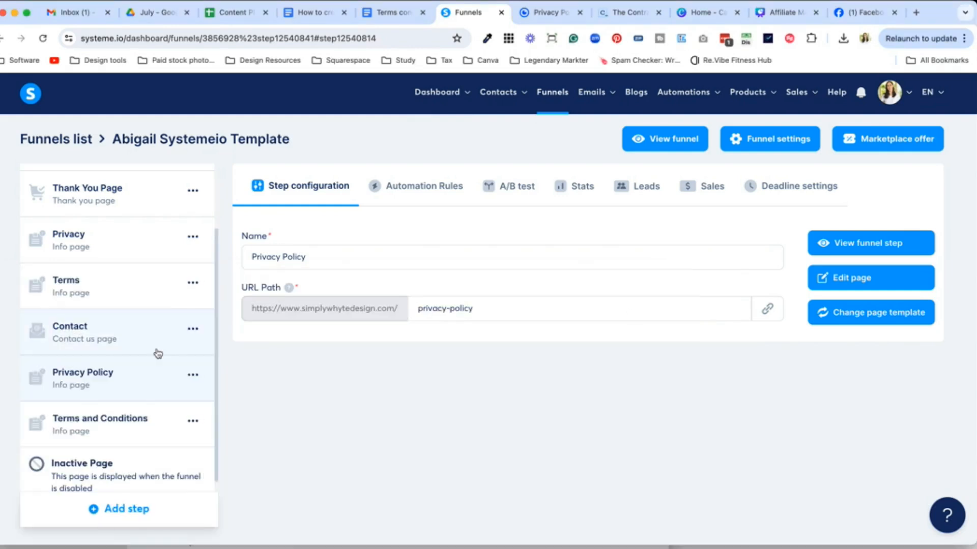
{"action": "left_click", "coordinate": [134, 429]}
{"action": "left_click", "coordinate": [767, 308]}
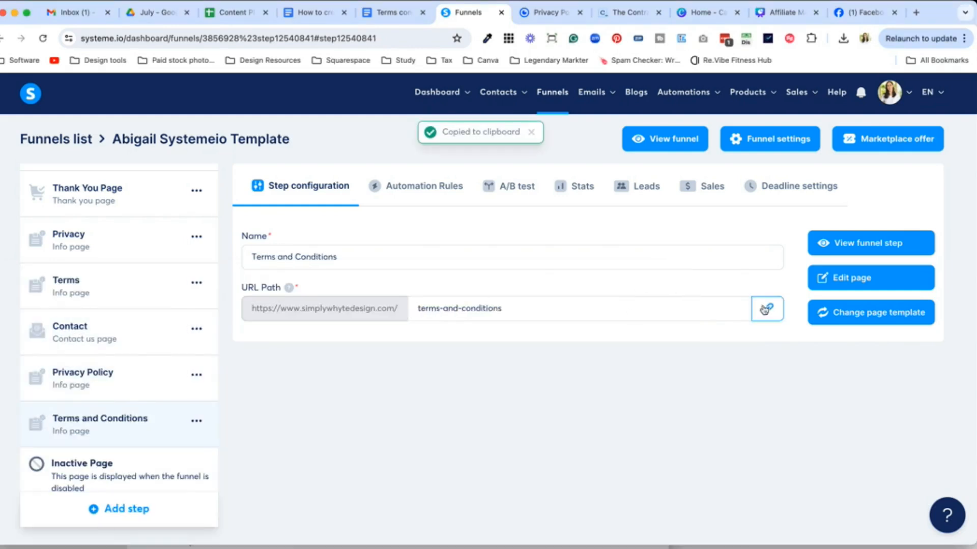
{"action": "key", "text": "super+Tab"}
{"action": "key", "text": "Return"}
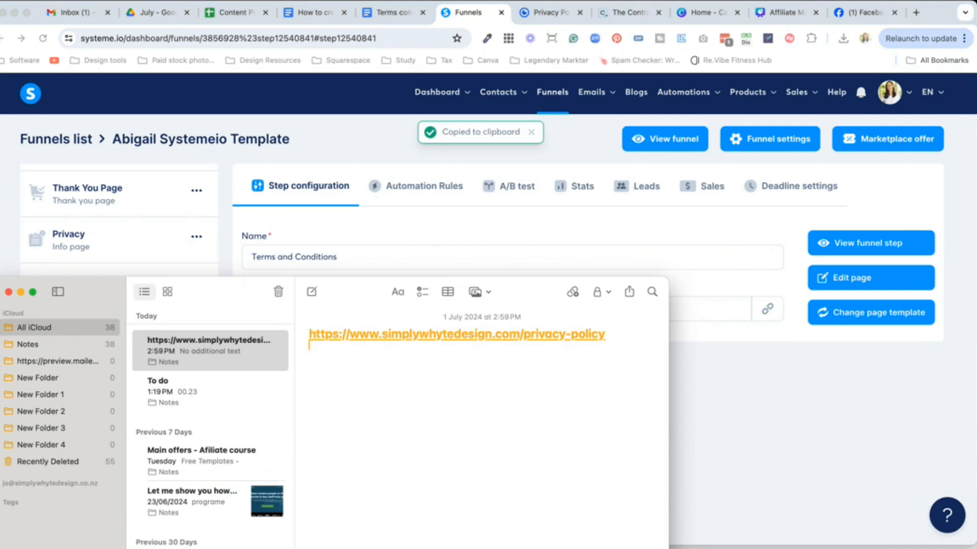
{"action": "key", "text": "super+v"}
{"action": "key", "text": "Return"}
Step: Open the funnel's first squeeze page step in the editor
{"action": "left_click", "coordinate": [772, 412]}
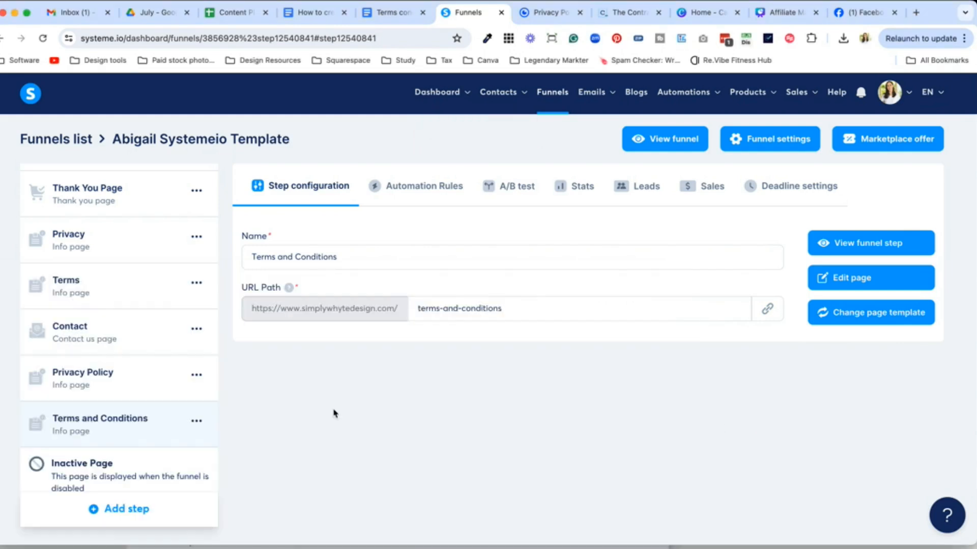
{"action": "scroll", "coordinate": [102, 321], "scroll_direction": "up", "scroll_amount": 3}
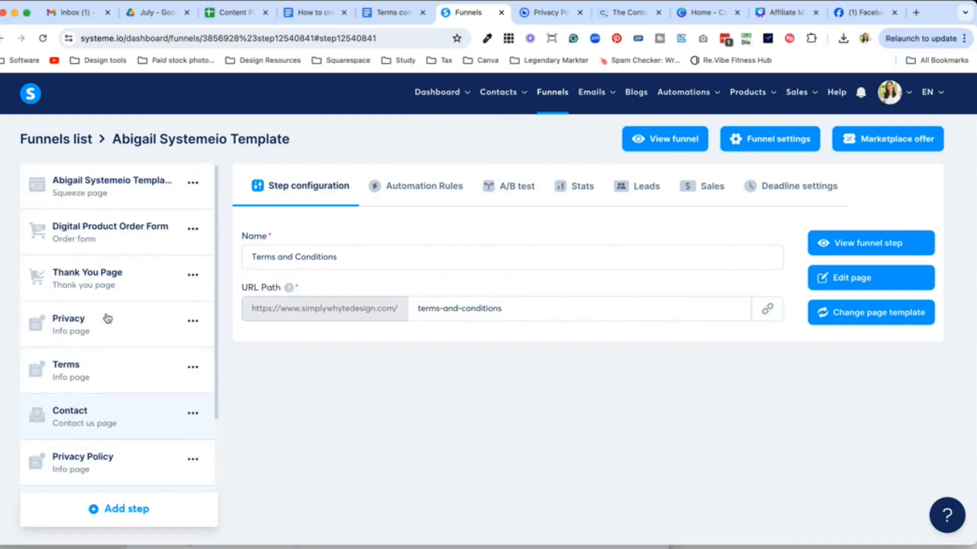
{"action": "left_click", "coordinate": [138, 203]}
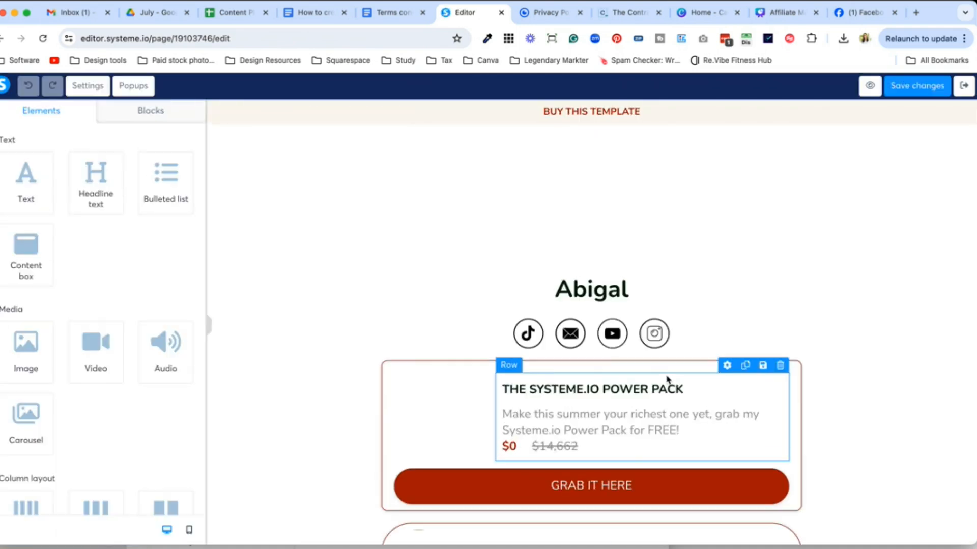
Step: Check the Terms and Conditions button's link and copy the terms link from the notes
{"action": "scroll", "coordinate": [818, 383], "scroll_direction": "down", "scroll_amount": 3}
{"action": "scroll", "coordinate": [817, 384], "scroll_direction": "down", "scroll_amount": 20}
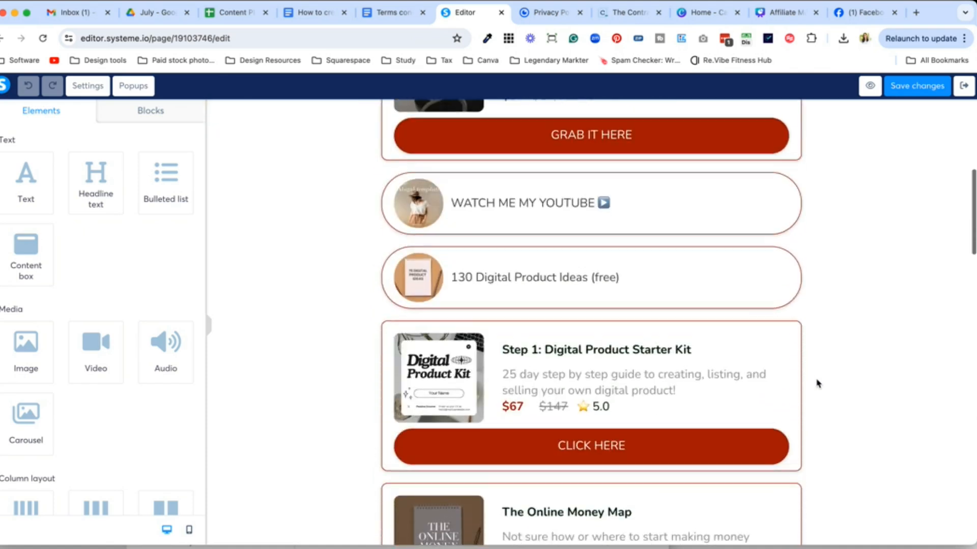
{"action": "scroll", "coordinate": [817, 384], "scroll_direction": "down", "scroll_amount": 12}
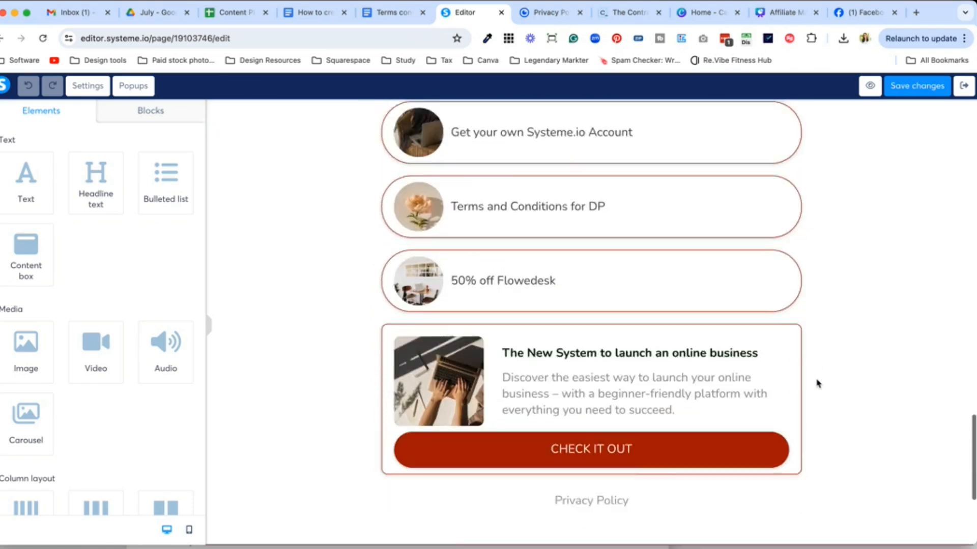
{"action": "scroll", "coordinate": [837, 243], "scroll_direction": "up", "scroll_amount": 4}
{"action": "scroll", "coordinate": [837, 243], "scroll_direction": "up", "scroll_amount": 3}
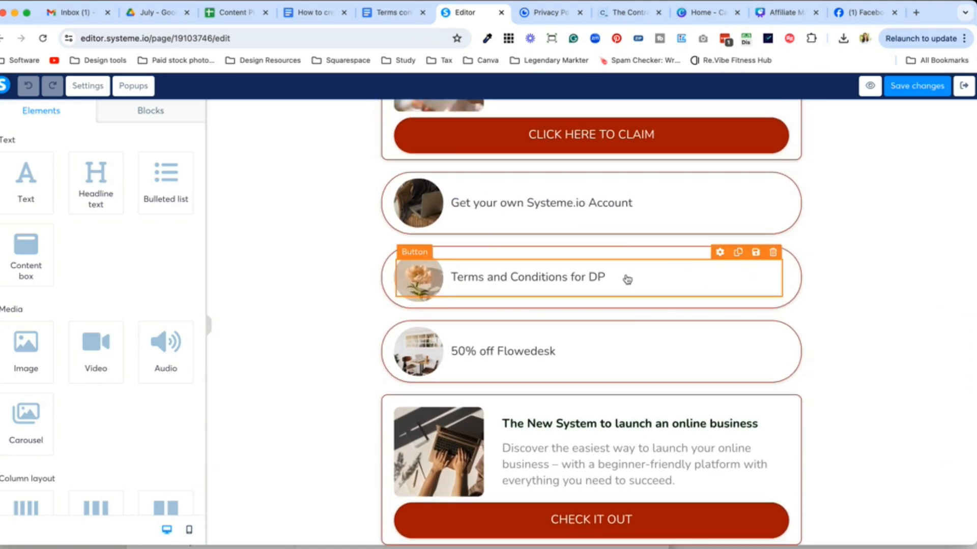
{"action": "left_click", "coordinate": [717, 281]}
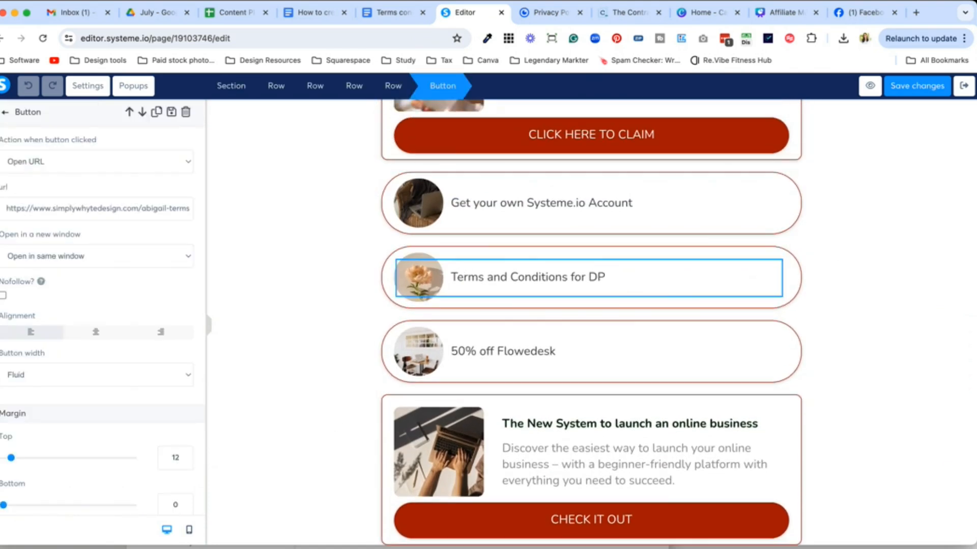
{"action": "left_click", "coordinate": [596, 548]}
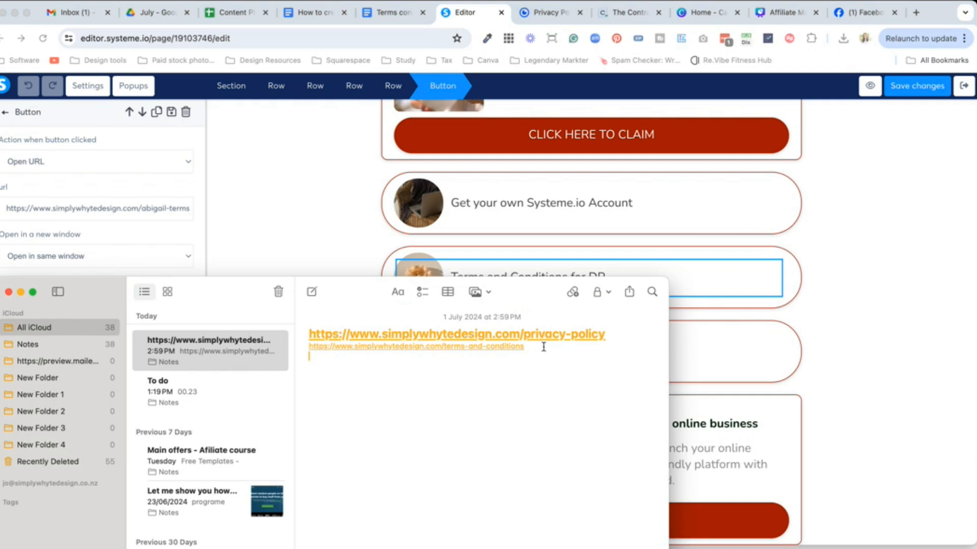
{"action": "left_click_drag", "start_coordinate": [543, 347], "coordinate": [302, 347]}
{"action": "left_click", "coordinate": [277, 172]}
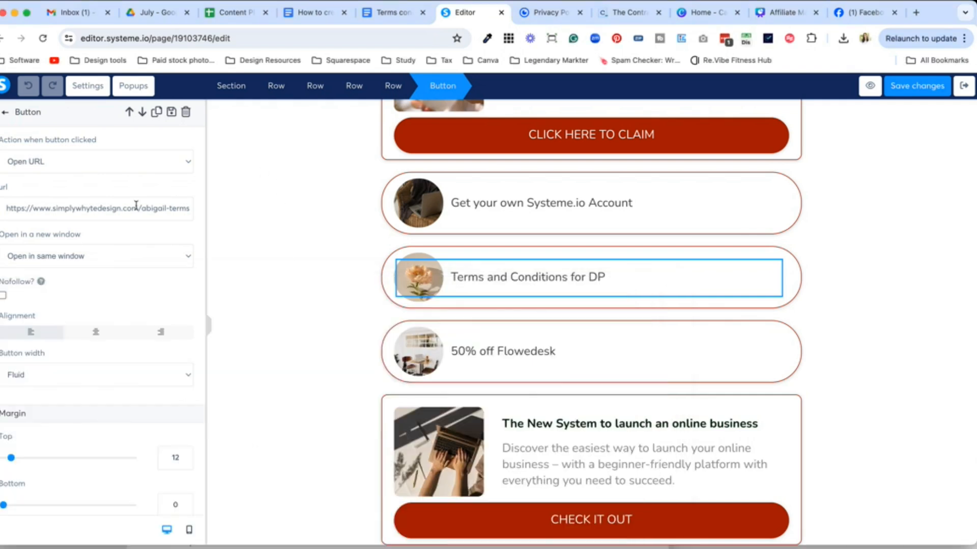
{"action": "left_click", "coordinate": [264, 286]}
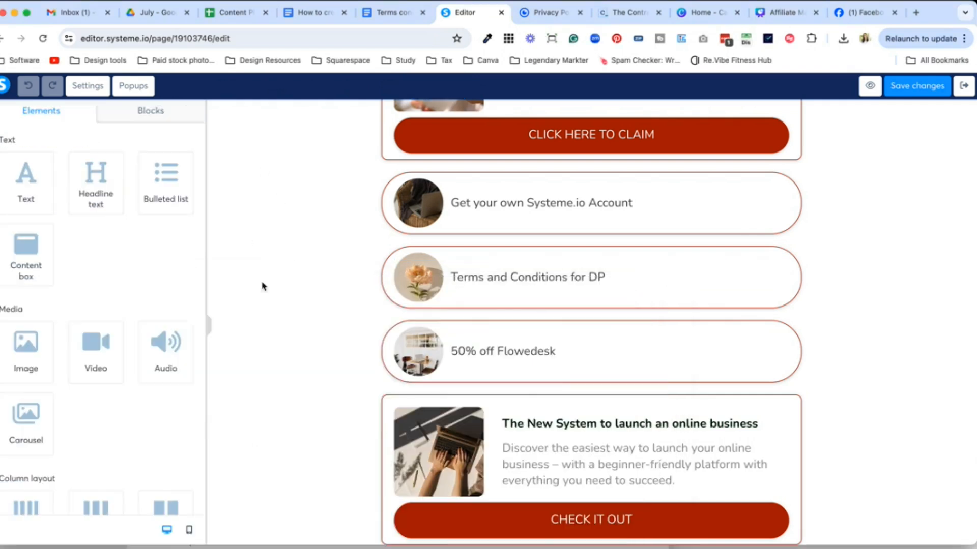
Step: Copy the privacy-policy link from the notes and inspect the Privacy Policy footer text's link settings
{"action": "key", "text": "super+Tab"}
{"action": "left_click_drag", "start_coordinate": [617, 336], "coordinate": [292, 325]}
{"action": "left_click", "coordinate": [906, 348]}
{"action": "scroll", "coordinate": [822, 388], "scroll_direction": "down", "scroll_amount": 5}
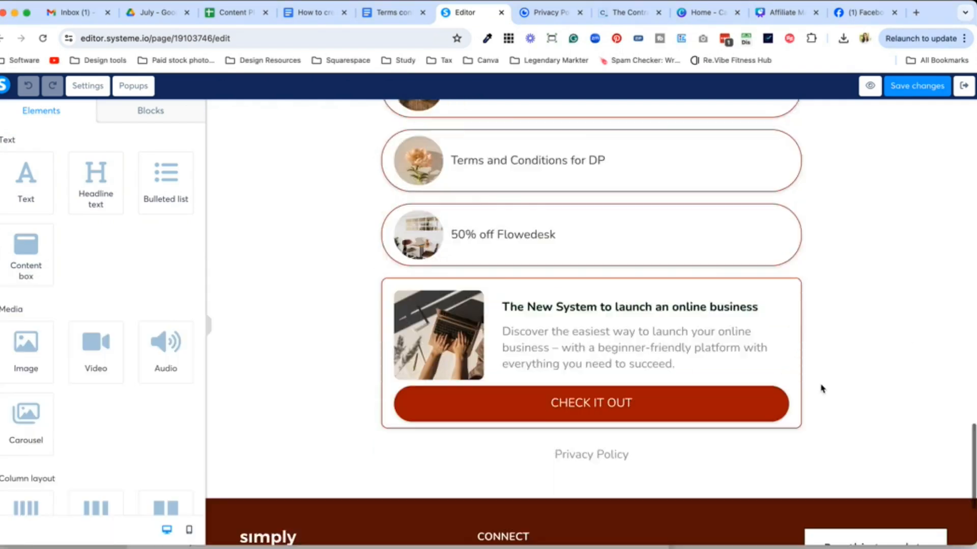
{"action": "left_click", "coordinate": [646, 316]}
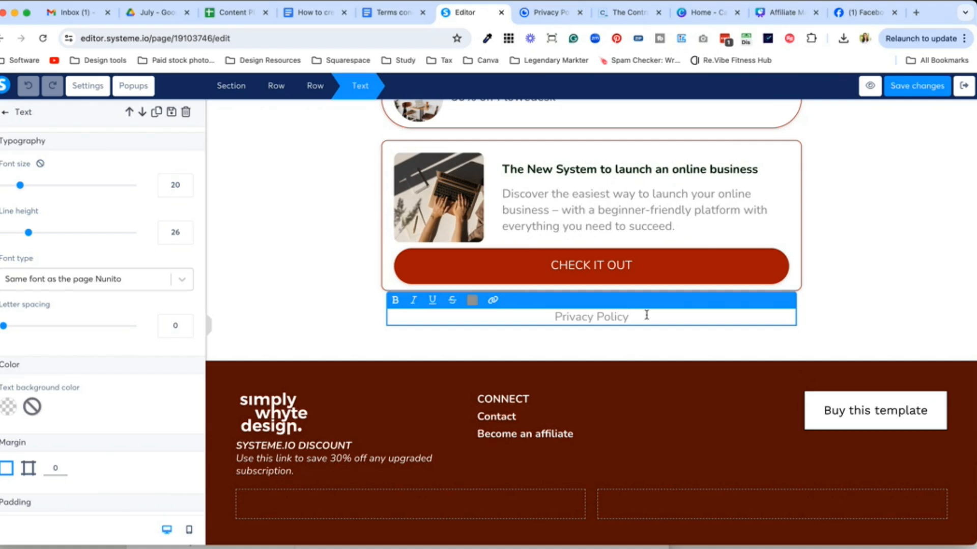
{"action": "left_click_drag", "start_coordinate": [646, 315], "coordinate": [543, 315]}
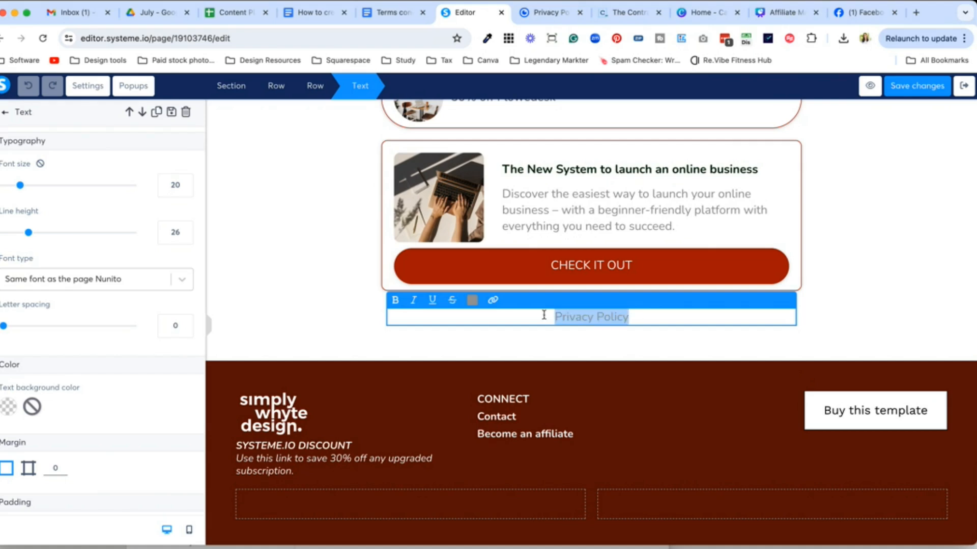
{"action": "left_click", "coordinate": [492, 300]}
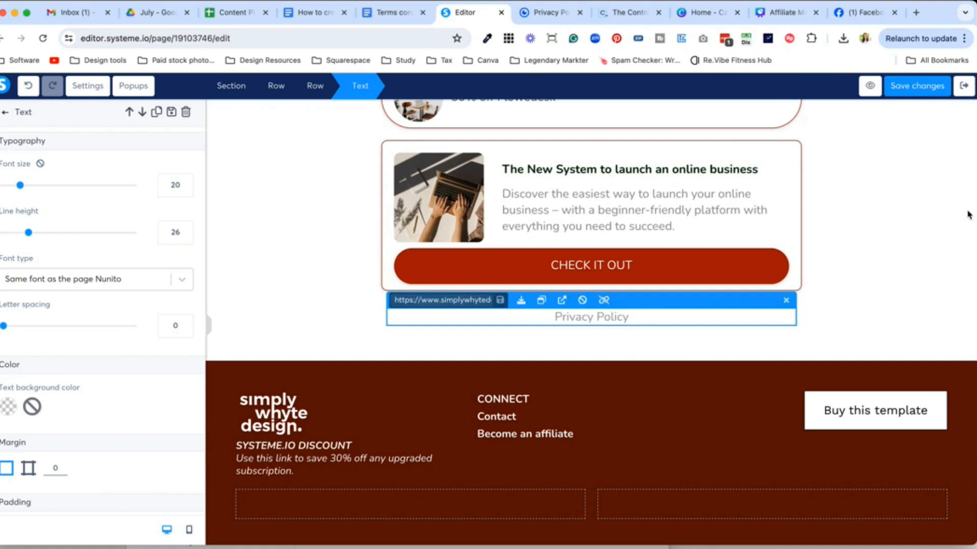
{"action": "left_click", "coordinate": [894, 242]}
Step: Leave the page editor and open the Digital Product Order Form step
{"action": "scroll", "coordinate": [895, 243], "scroll_direction": "up", "scroll_amount": 15}
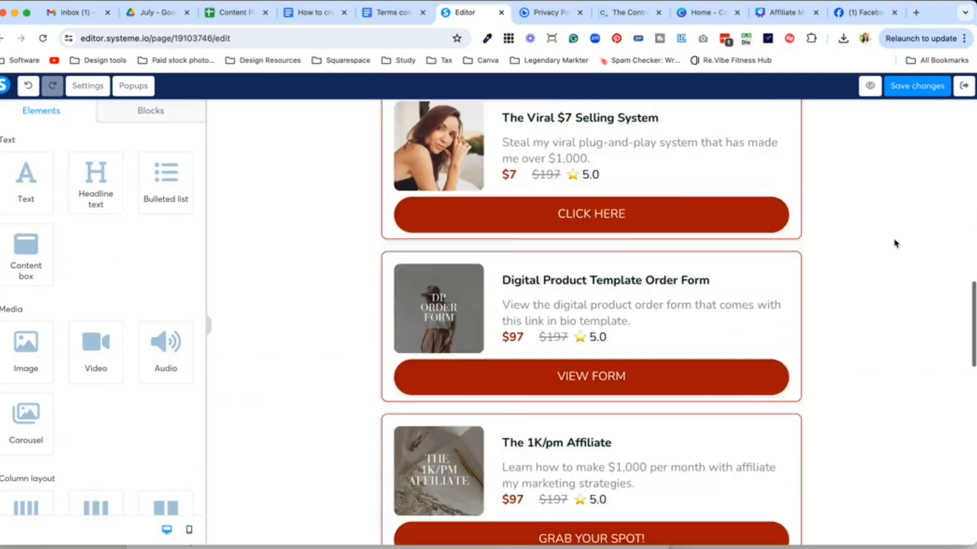
{"action": "scroll", "coordinate": [895, 243], "scroll_direction": "up", "scroll_amount": 3}
{"action": "left_click", "coordinate": [964, 86]}
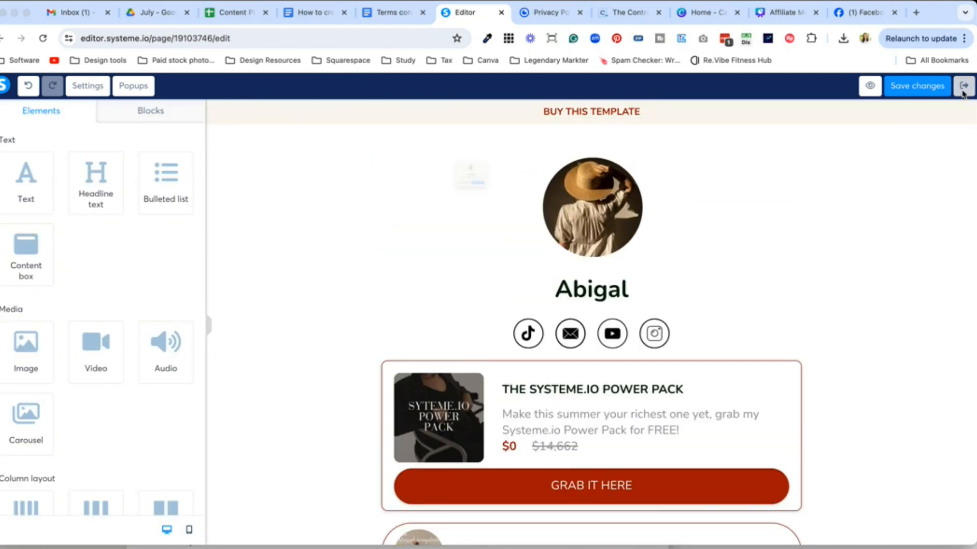
{"action": "left_click", "coordinate": [494, 230]}
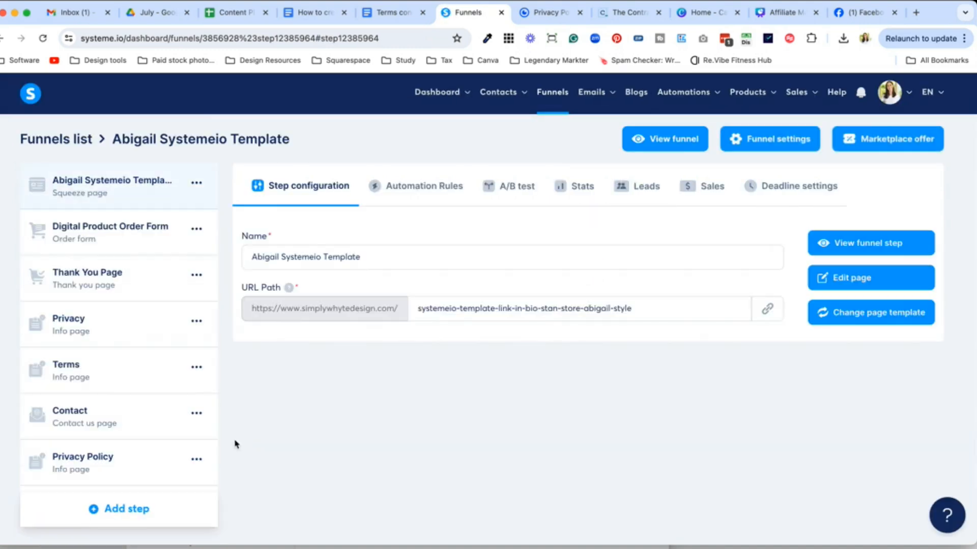
{"action": "left_click", "coordinate": [131, 245]}
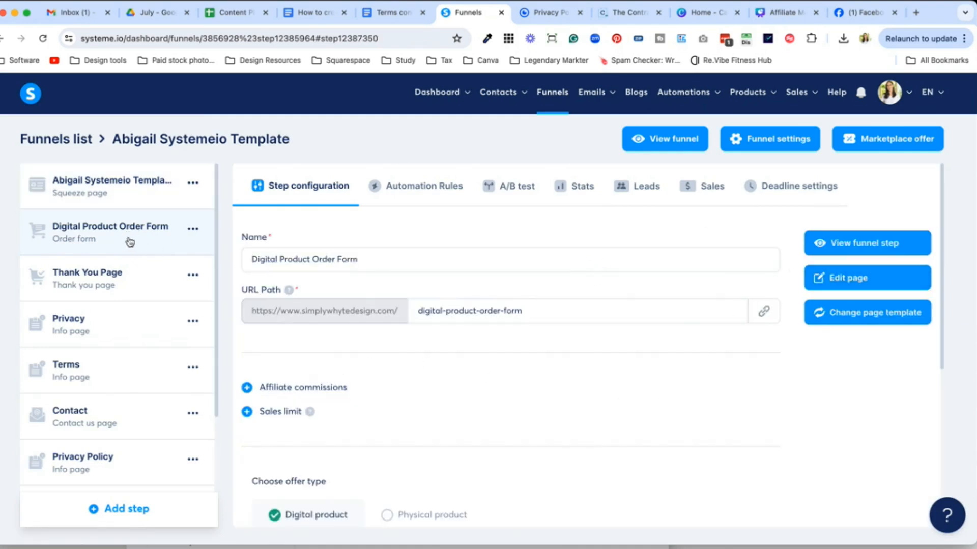
Step: Open the Digital Product Order Form page in the editor and scroll to its footer
{"action": "left_click", "coordinate": [858, 289]}
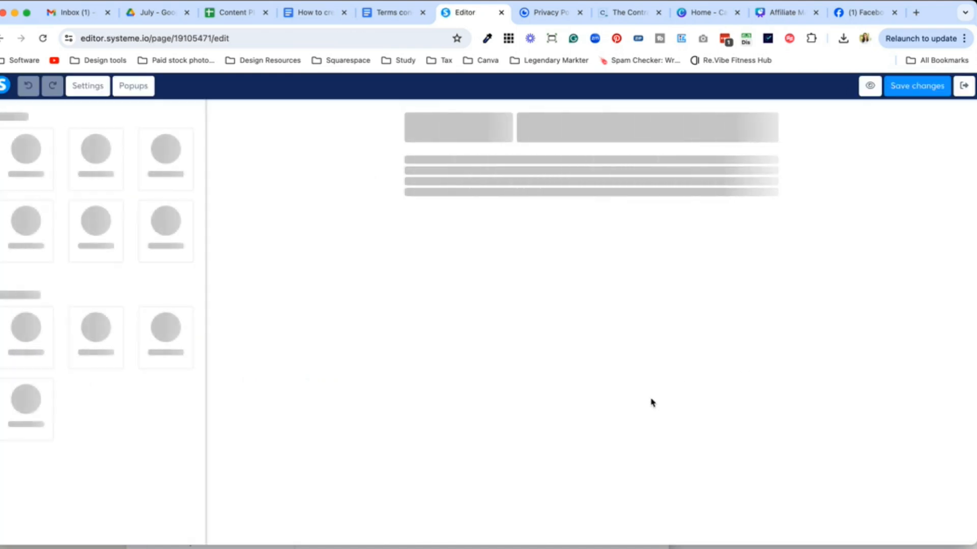
{"action": "scroll", "coordinate": [651, 403], "scroll_direction": "down", "scroll_amount": 10}
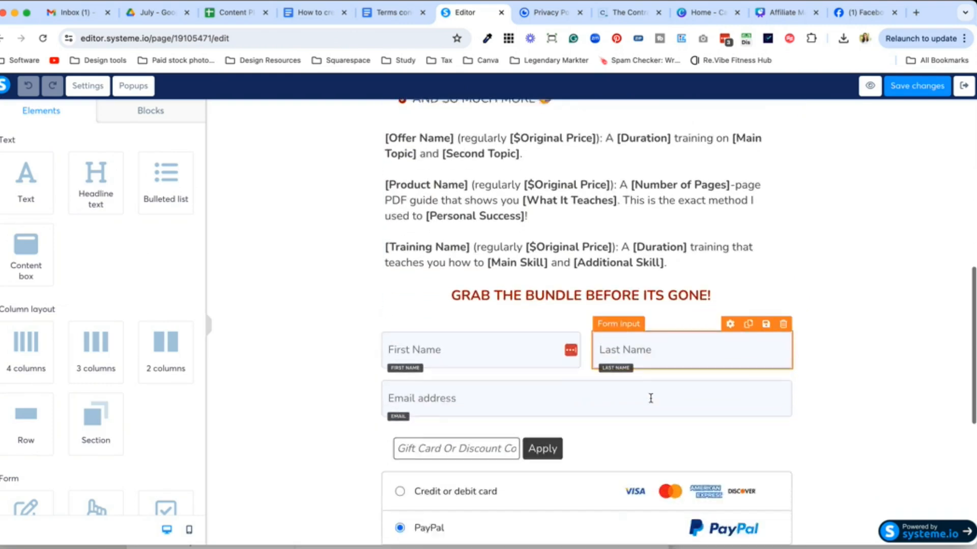
{"action": "scroll", "coordinate": [651, 398], "scroll_direction": "down", "scroll_amount": 6}
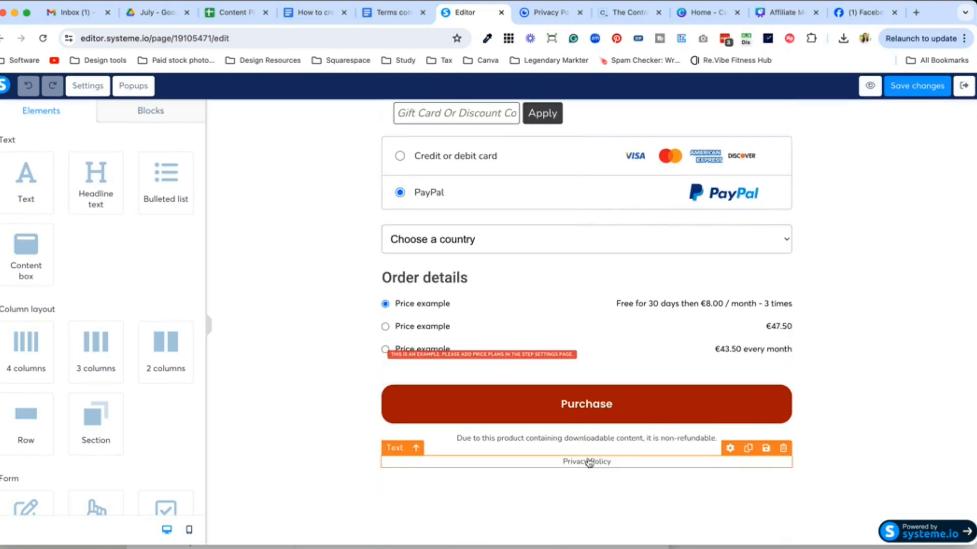
Step: Duplicate the Privacy Policy footer line and change the copy to 'Terms and Conditions'
{"action": "left_click", "coordinate": [748, 449]}
{"action": "left_click", "coordinate": [617, 474]}
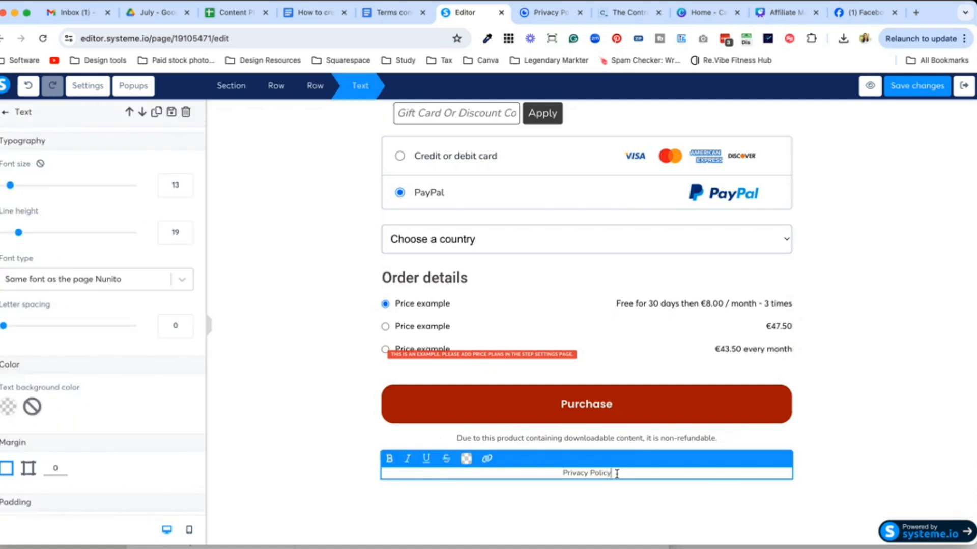
{"action": "key", "text": "super+a"}
{"action": "type", "text": "Terms and Conditions"}
{"action": "left_click", "coordinate": [630, 502]}
{"action": "scroll", "coordinate": [628, 244], "scroll_direction": "up", "scroll_amount": 20}
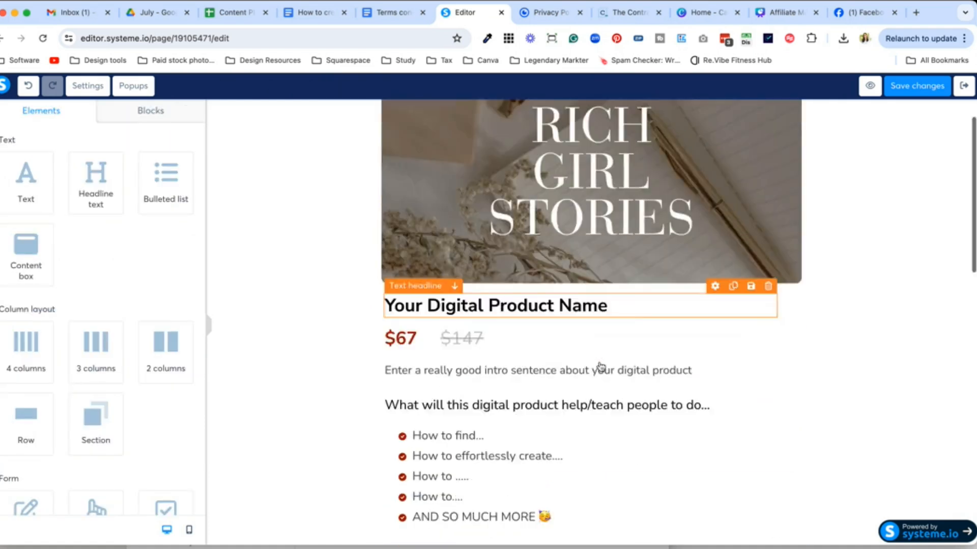
{"action": "scroll", "coordinate": [601, 366], "scroll_direction": "down", "scroll_amount": 20}
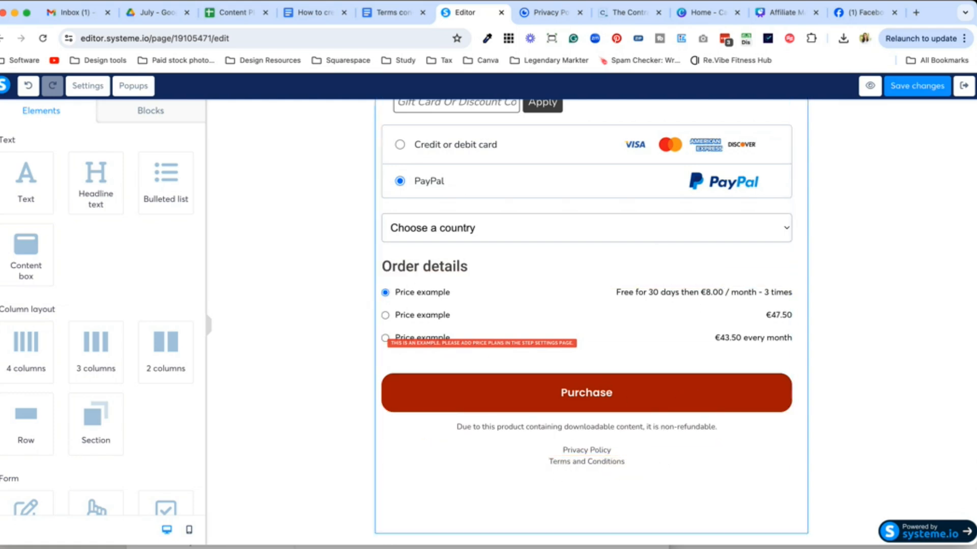
Step: Link the order form's Privacy Policy footer text to the privacy-policy address from the notes
{"action": "left_click", "coordinate": [585, 547]}
{"action": "left_click_drag", "start_coordinate": [622, 333], "coordinate": [290, 313]}
{"action": "left_click", "coordinate": [711, 488]}
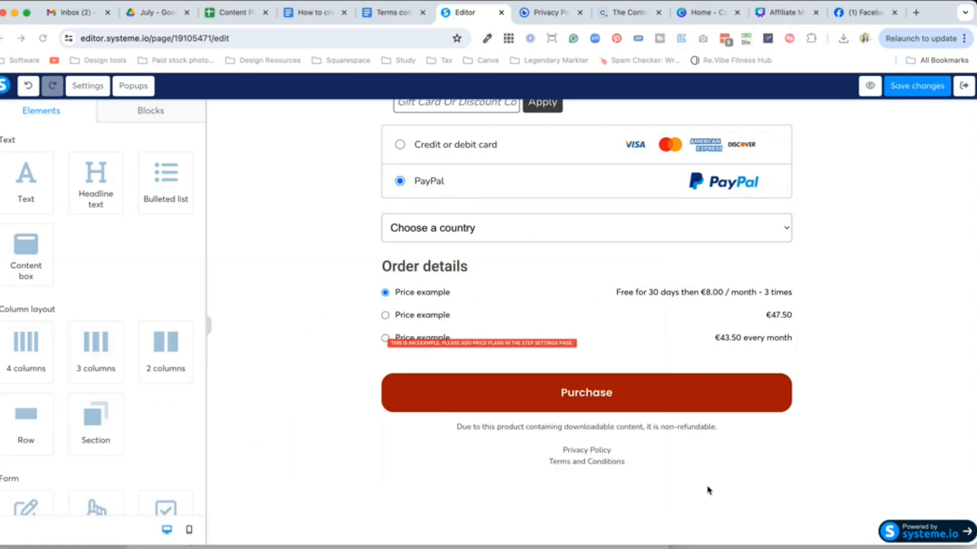
{"action": "left_click", "coordinate": [636, 451]}
{"action": "left_click_drag", "start_coordinate": [581, 451], "coordinate": [530, 451]}
{"action": "left_click", "coordinate": [614, 445]}
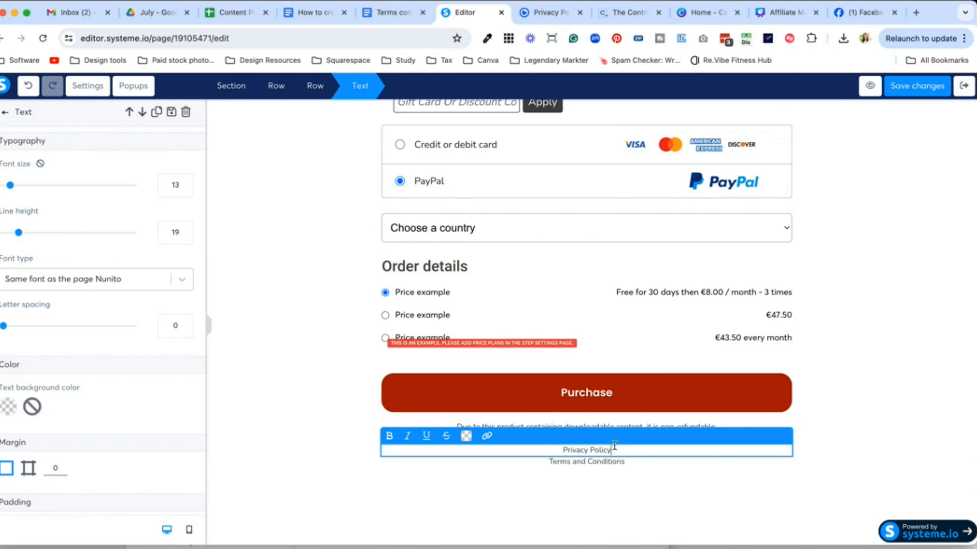
{"action": "left_click_drag", "start_coordinate": [610, 449], "coordinate": [561, 450]}
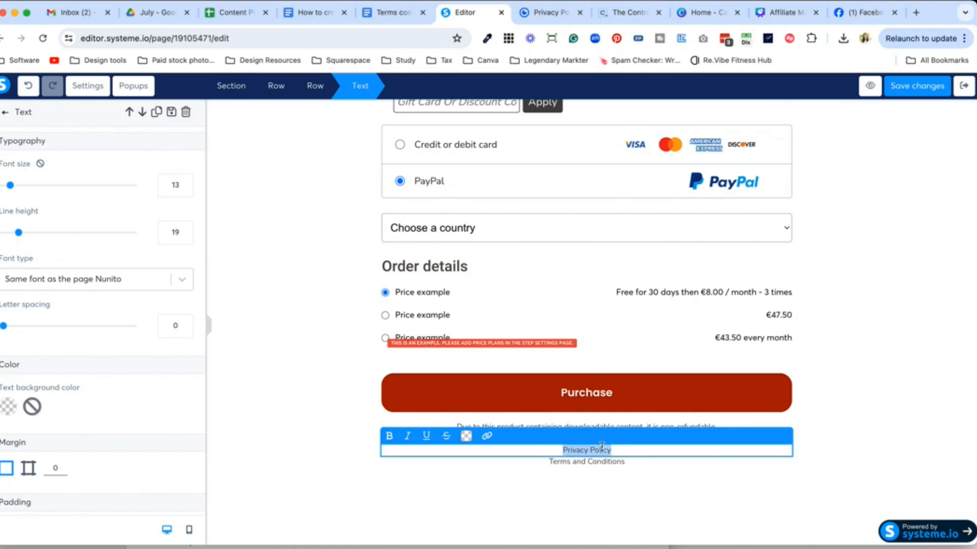
{"action": "left_click", "coordinate": [486, 436]}
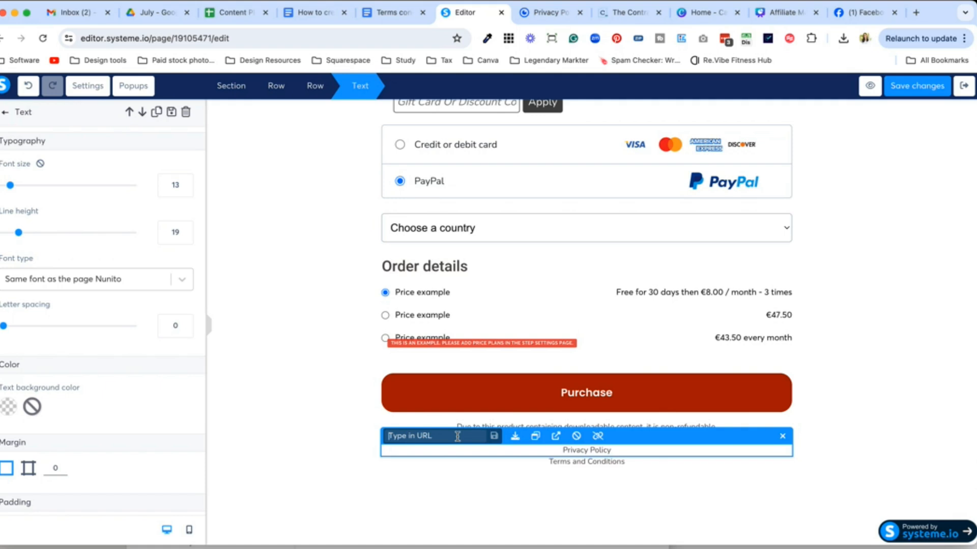
{"action": "key", "text": "super+v"}
{"action": "left_click", "coordinate": [480, 512]}
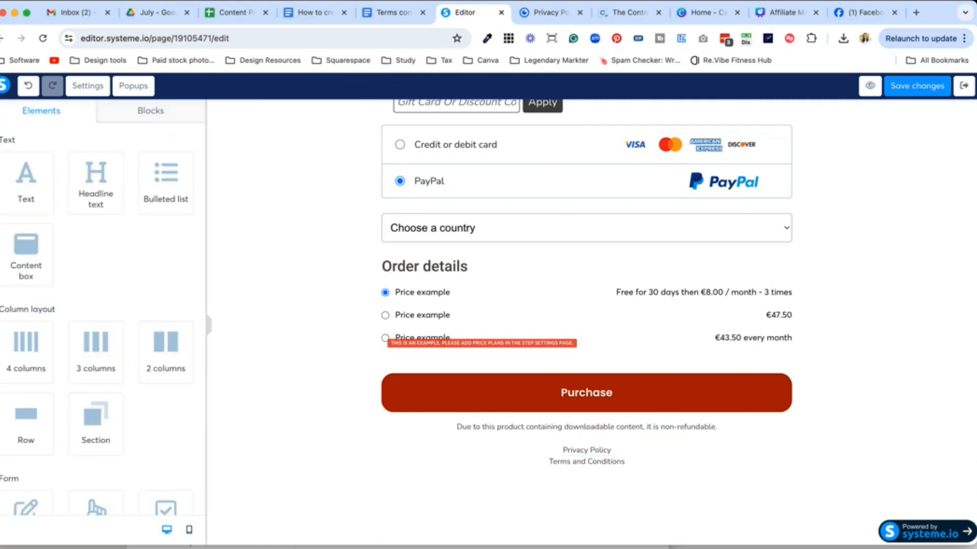
Step: Copy the terms-and-conditions address from the notes and paste it as the Terms line's link
{"action": "left_click", "coordinate": [479, 547]}
{"action": "left_click_drag", "start_coordinate": [527, 348], "coordinate": [290, 348]}
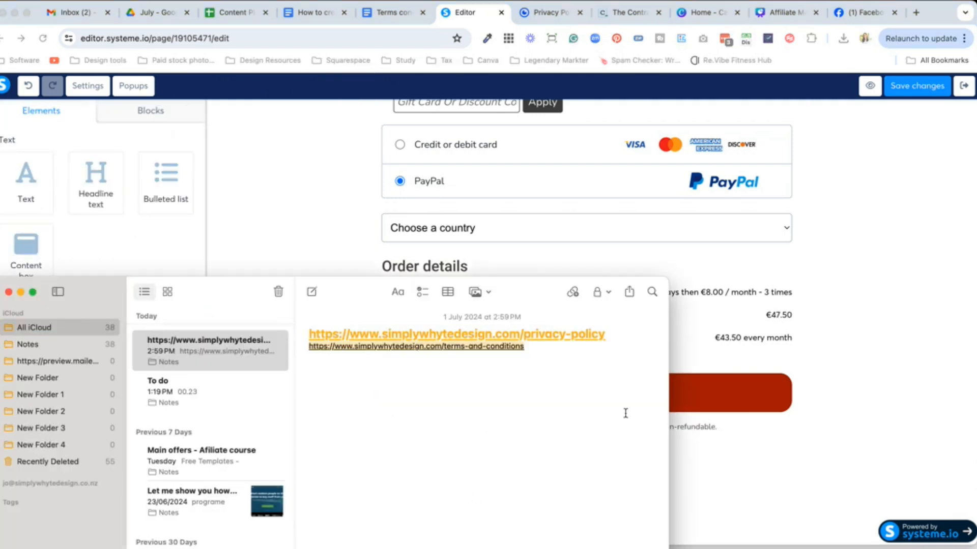
{"action": "left_click", "coordinate": [761, 501]}
{"action": "left_click", "coordinate": [639, 464]}
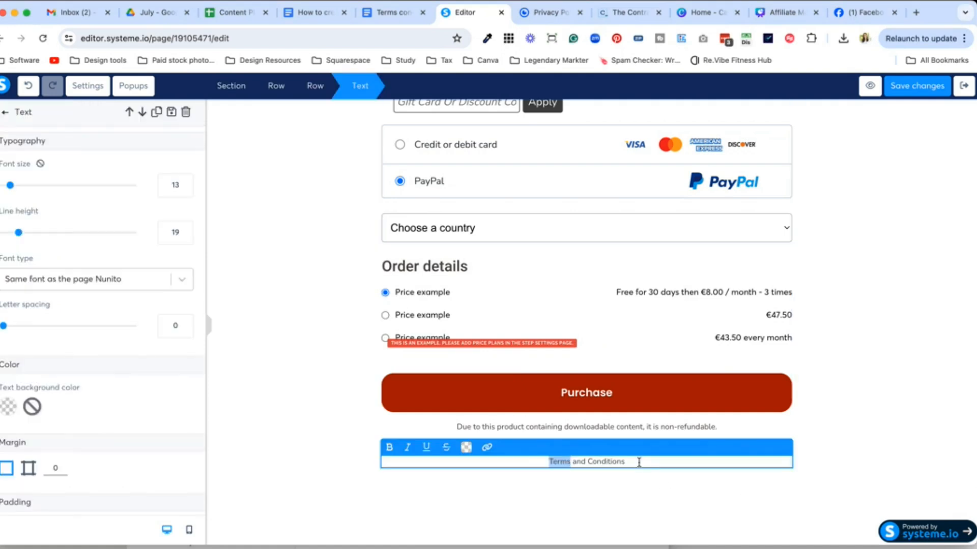
{"action": "left_click_drag", "start_coordinate": [639, 461], "coordinate": [639, 461]}
{"action": "left_click", "coordinate": [486, 447]}
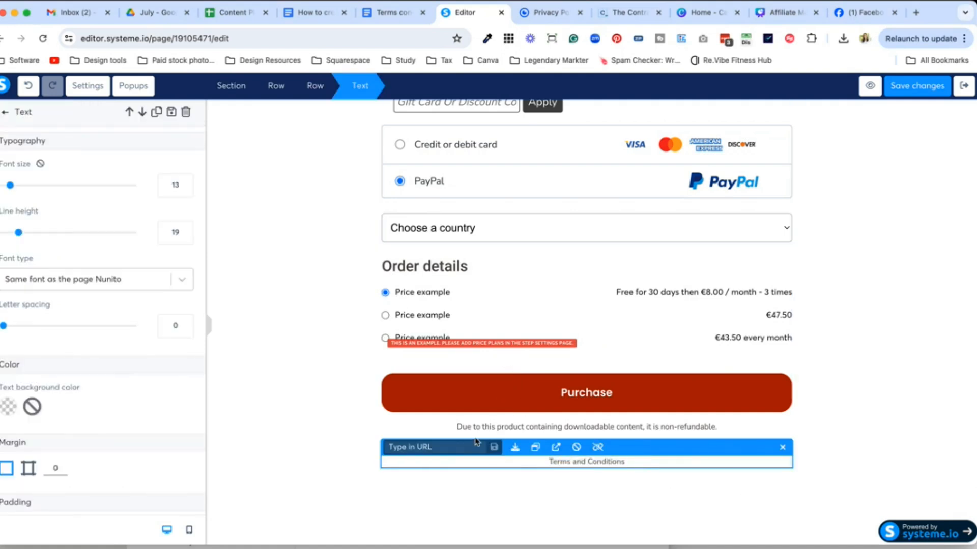
{"action": "key", "text": "super+v"}
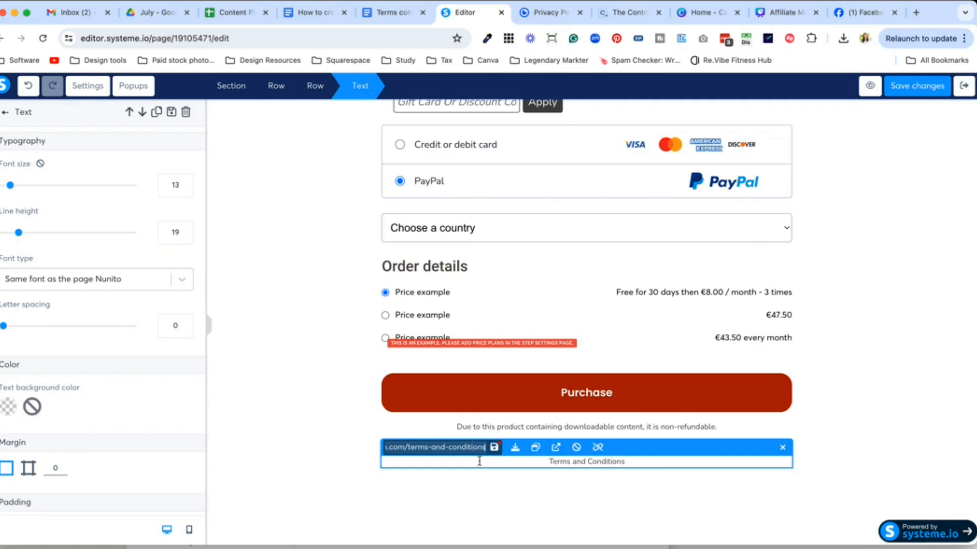
{"action": "left_click", "coordinate": [506, 503]}
Step: Reselect the whole Terms and Conditions line and save the terms address as its link
{"action": "left_click_drag", "start_coordinate": [512, 450], "coordinate": [519, 460]}
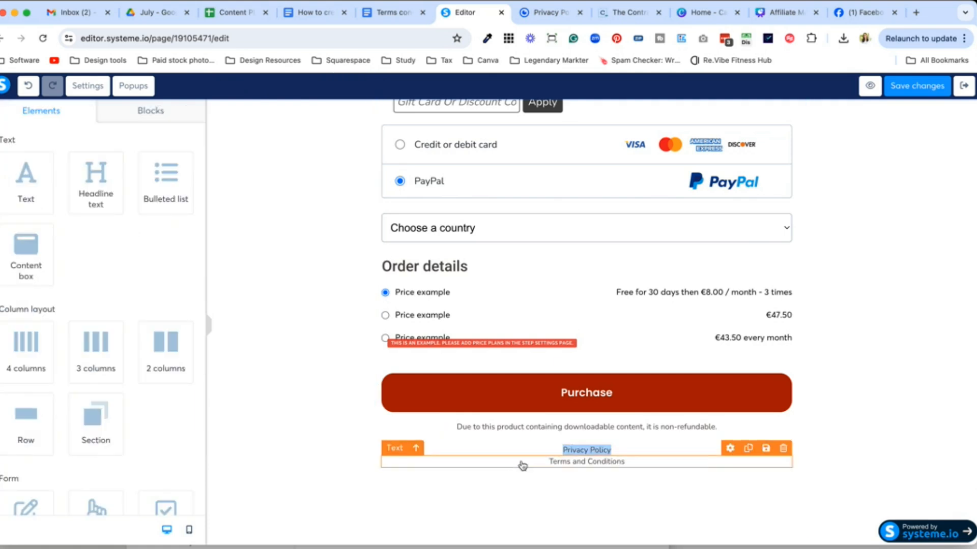
{"action": "triple_click", "coordinate": [554, 463]}
{"action": "left_click", "coordinate": [487, 448]}
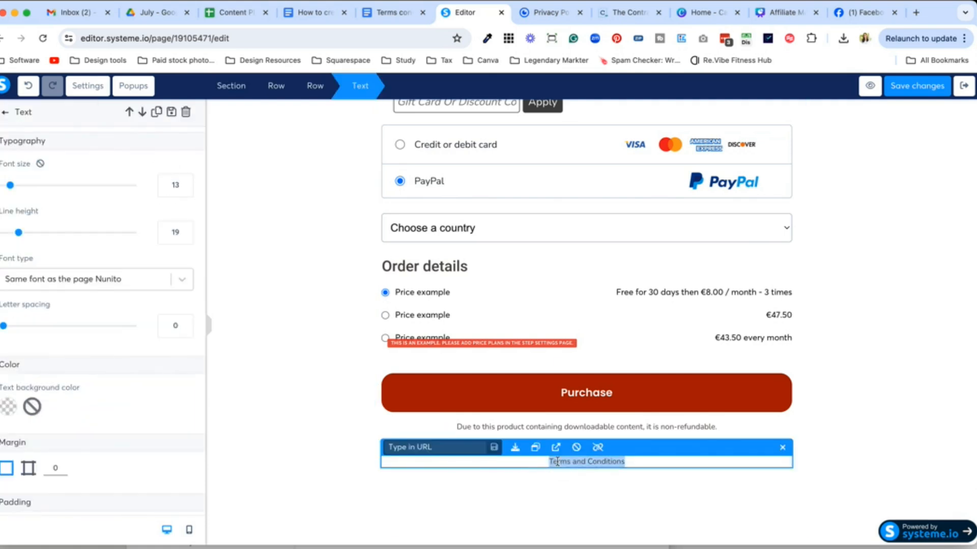
{"action": "left_click", "coordinate": [459, 450]}
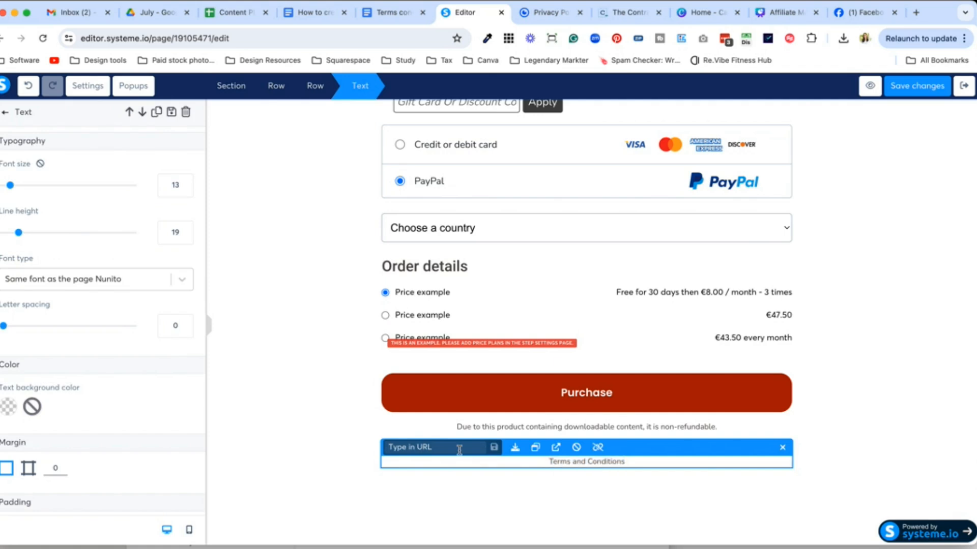
{"action": "key", "text": "super+v"}
{"action": "left_click", "coordinate": [494, 451]}
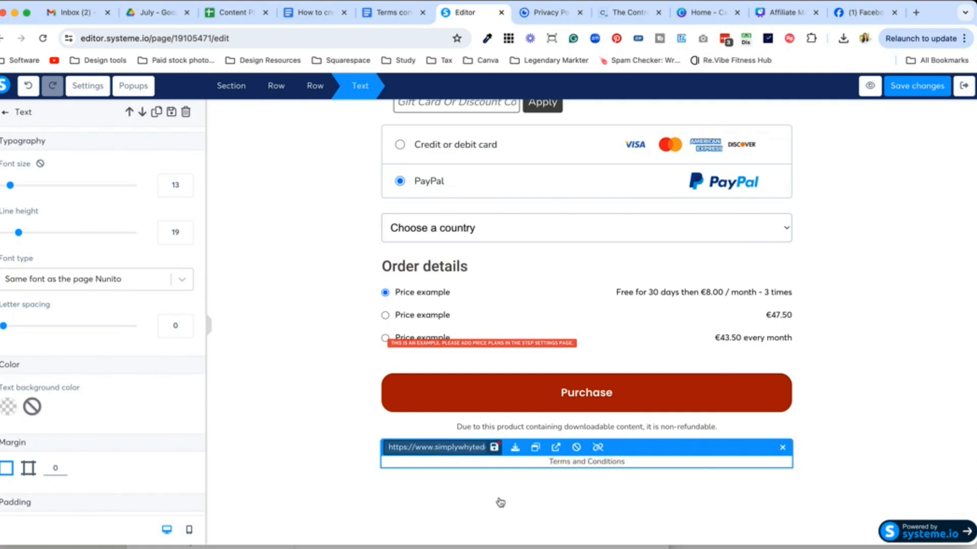
Step: Delete the extra footer text element and confirm the deletion
{"action": "left_click", "coordinate": [499, 502]}
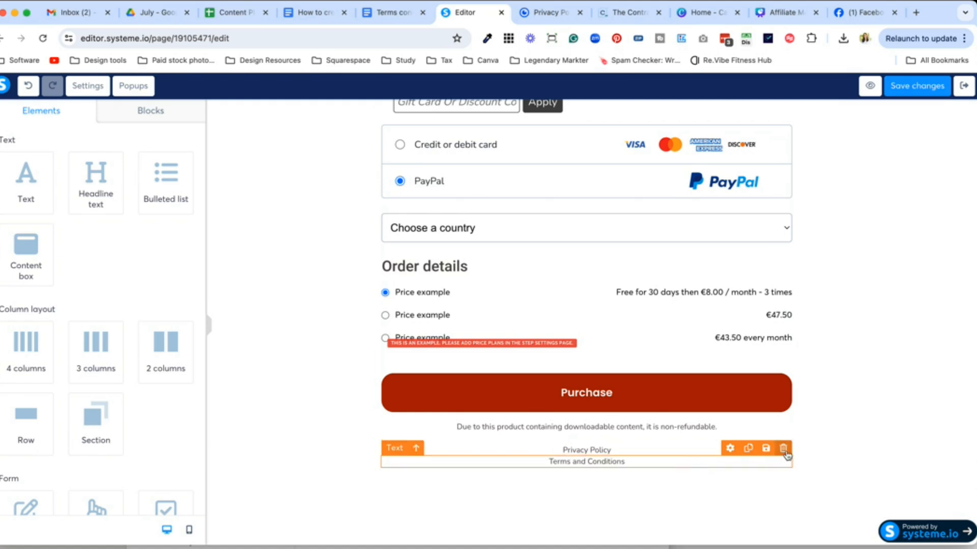
{"action": "left_click", "coordinate": [783, 449]}
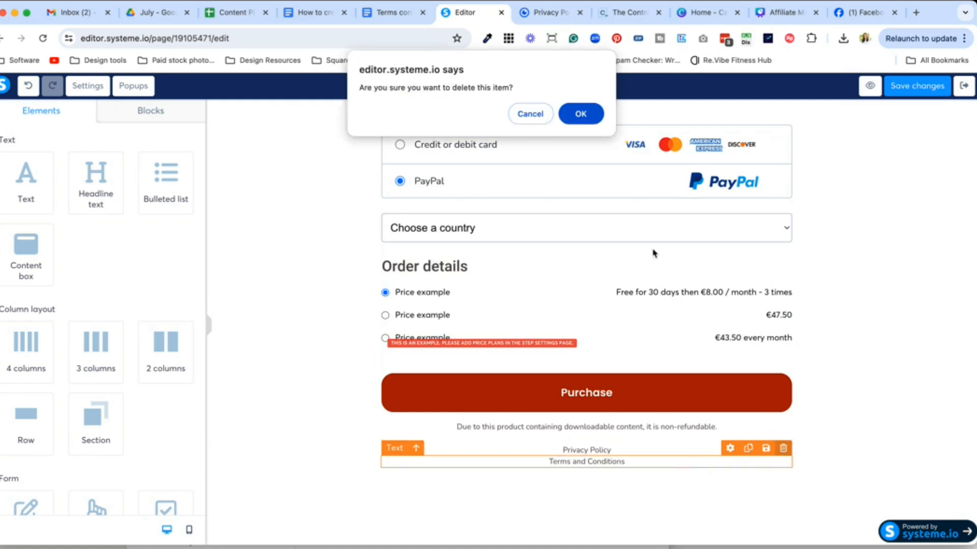
{"action": "left_click", "coordinate": [578, 113]}
{"action": "scroll", "coordinate": [876, 380], "scroll_direction": "up", "scroll_amount": 5}
{"action": "scroll", "coordinate": [877, 379], "scroll_direction": "up", "scroll_amount": 10}
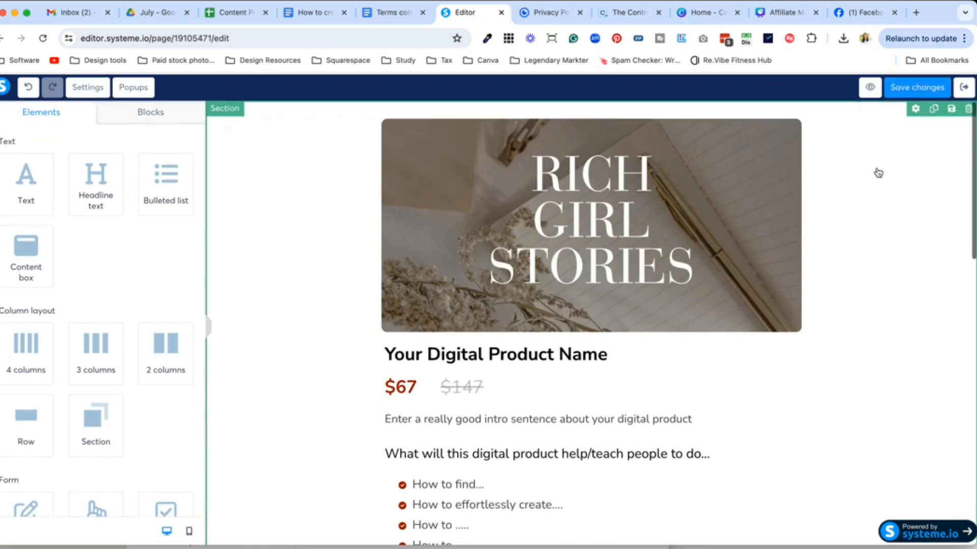
Step: Save the order form page and return to the funnel's step list
{"action": "left_click", "coordinate": [888, 94]}
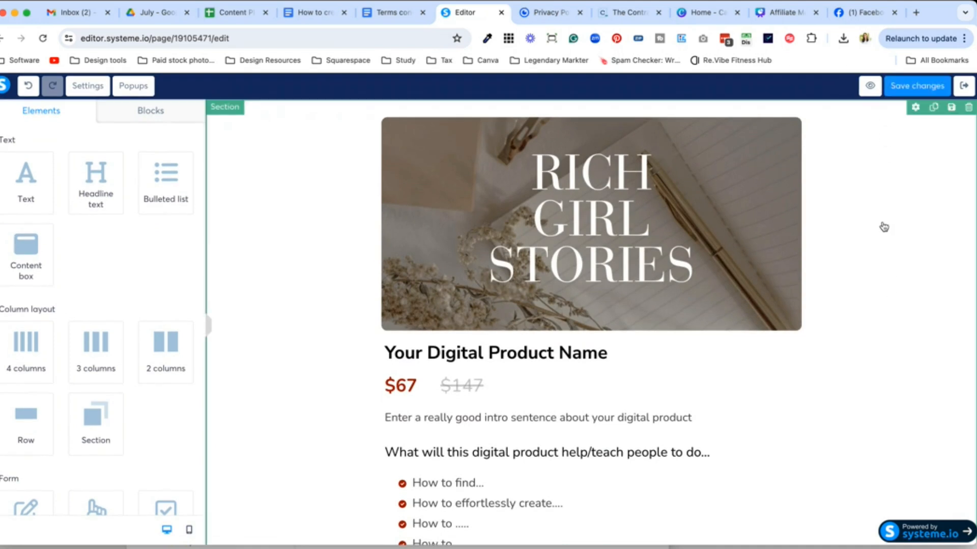
{"action": "left_click", "coordinate": [960, 90]}
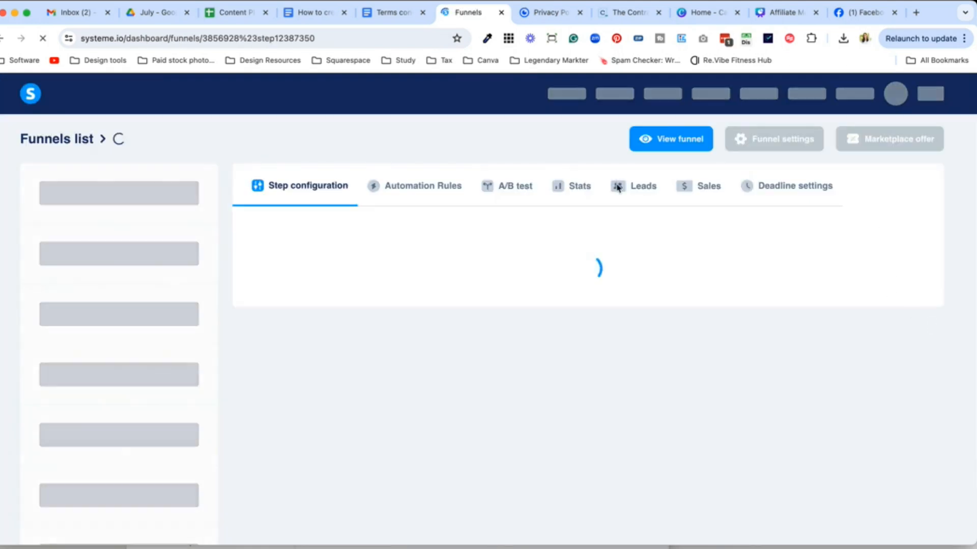
{"action": "scroll", "coordinate": [452, 100], "scroll_direction": "down", "scroll_amount": 1}
{"action": "left_click", "coordinate": [391, 14]}
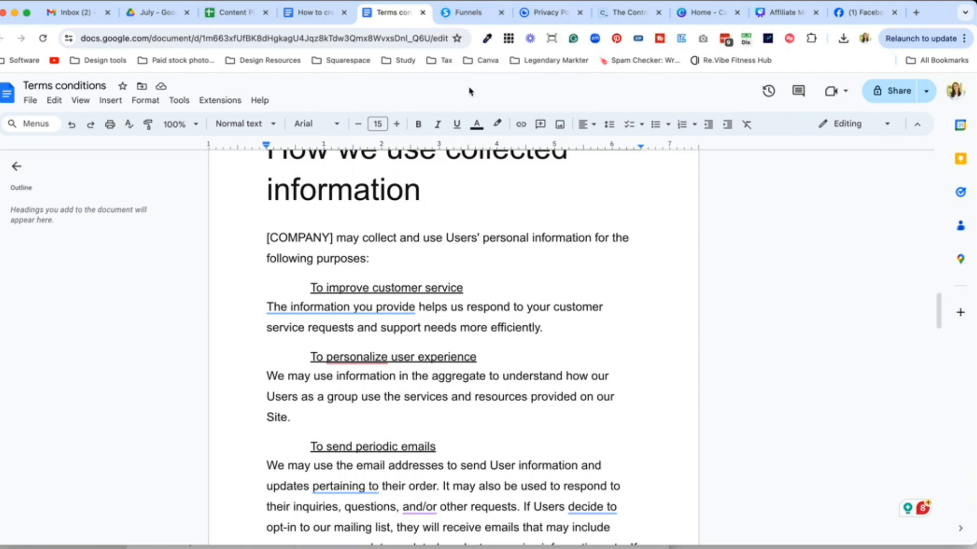
{"action": "left_click", "coordinate": [463, 12]}
{"action": "scroll", "coordinate": [189, 385], "scroll_direction": "down", "scroll_amount": 3}
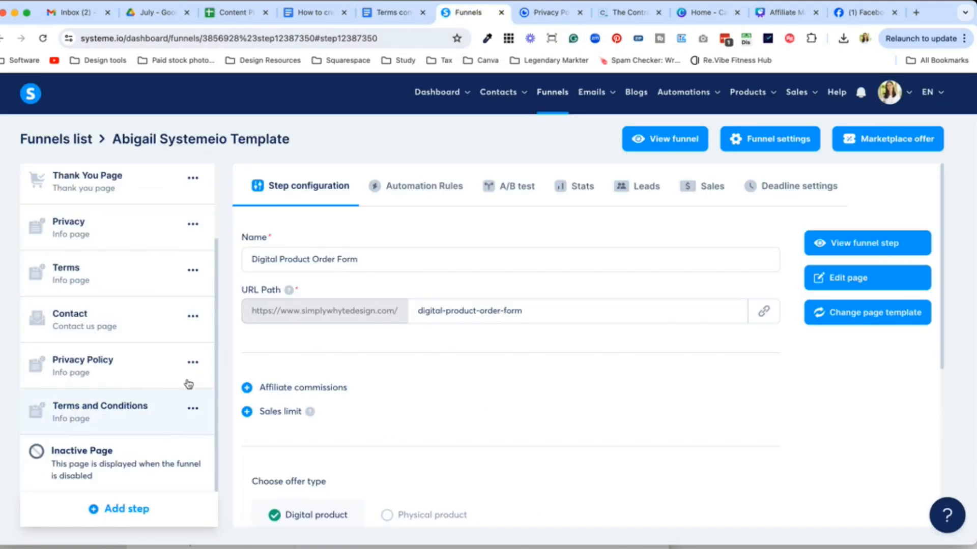
Step: Remove the Terms and Conditions step from the funnel
{"action": "left_click", "coordinate": [192, 409]}
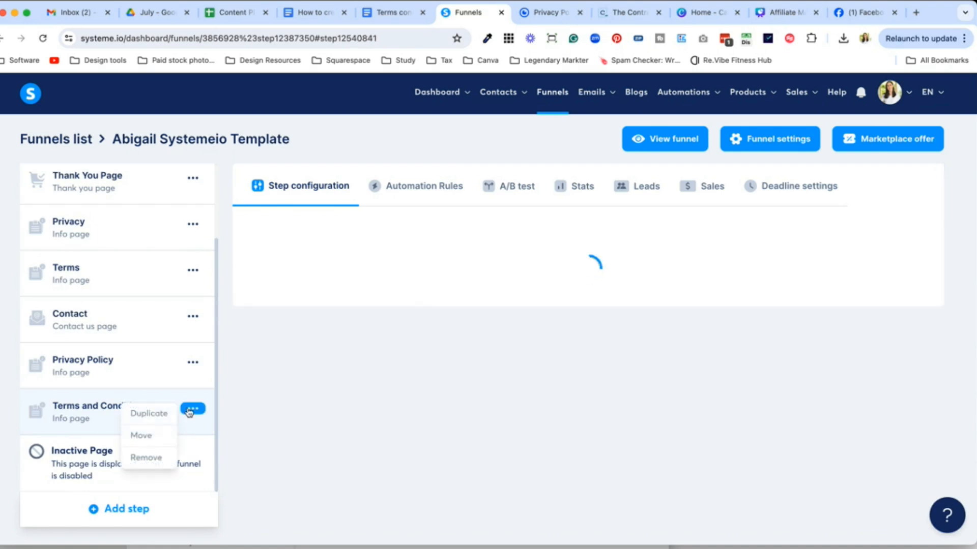
{"action": "left_click", "coordinate": [150, 457]}
{"action": "left_click", "coordinate": [395, 356]}
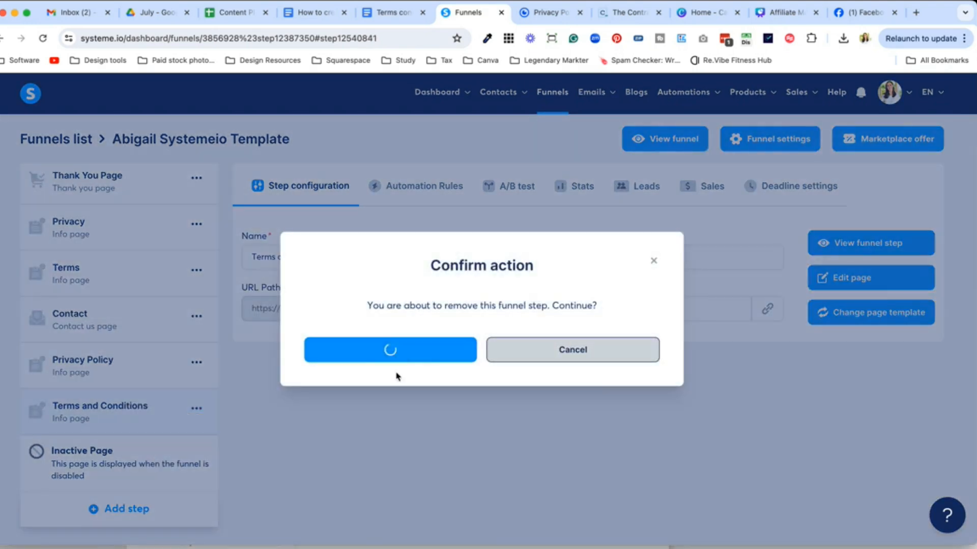
Step: Start removing the Privacy Policy step but cancel, keeping it in the funnel
{"action": "left_click", "coordinate": [190, 410]}
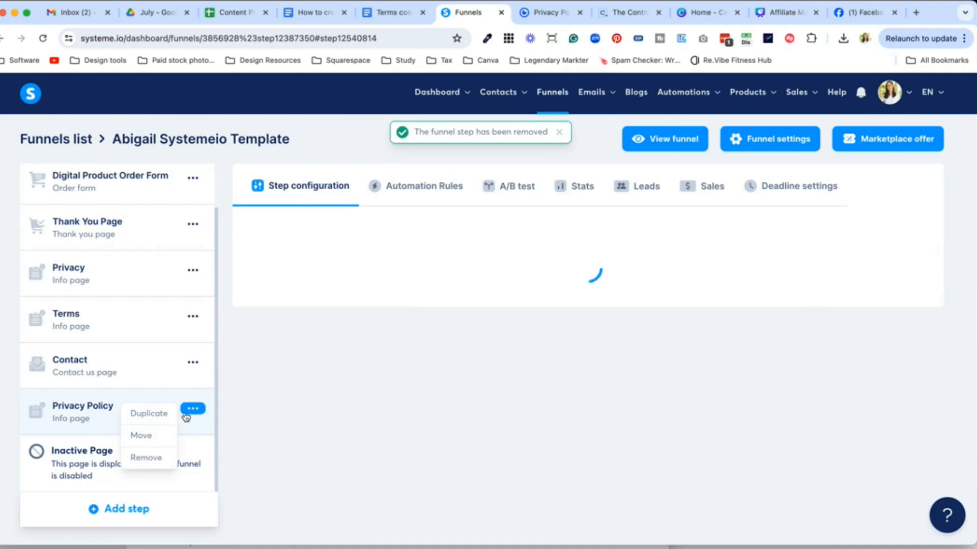
{"action": "left_click", "coordinate": [146, 457]}
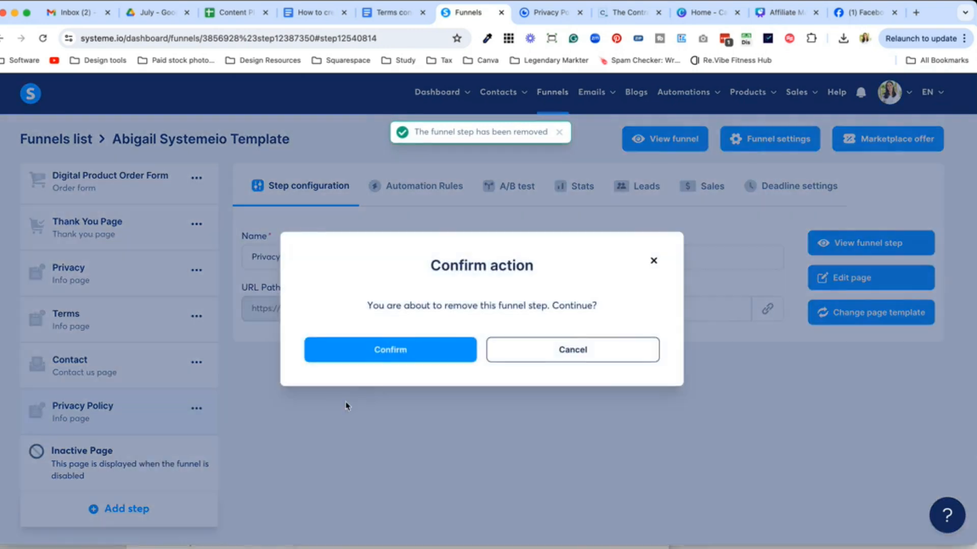
{"action": "left_click", "coordinate": [530, 361]}
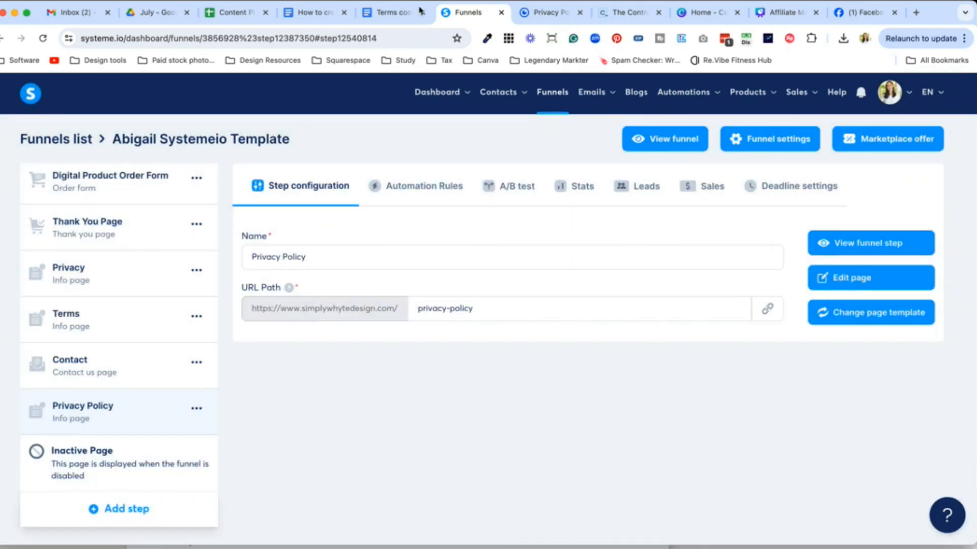
{"action": "left_click", "coordinate": [401, 17]}
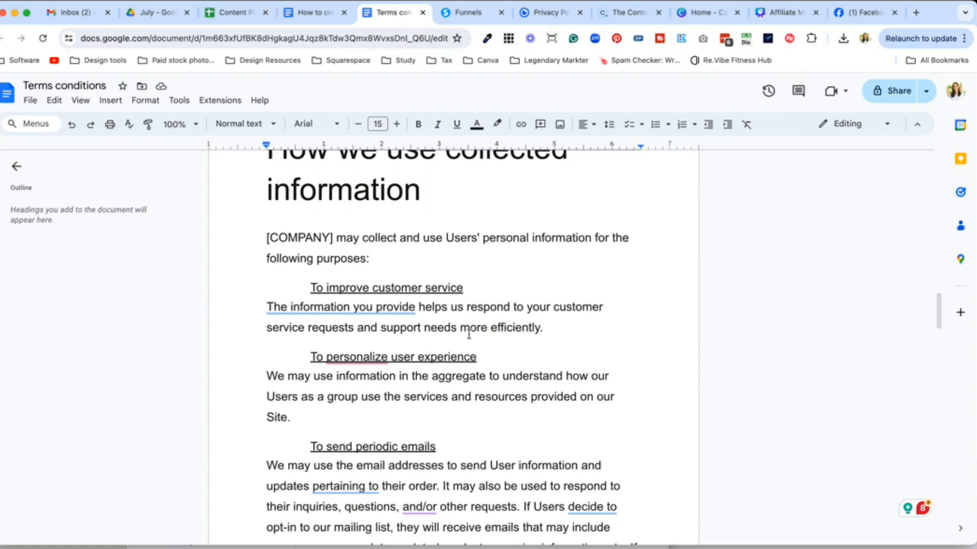
{"action": "left_click", "coordinate": [468, 13]}
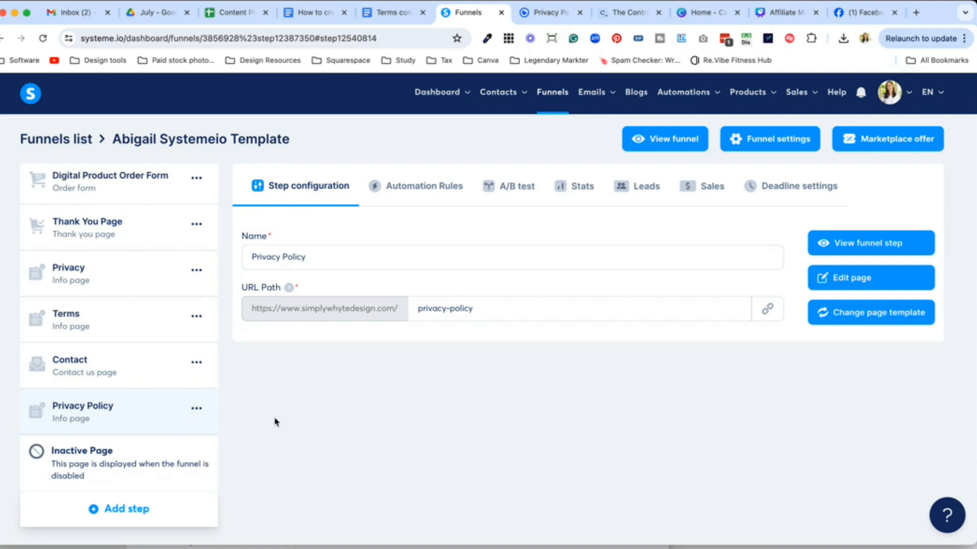
Step: Duplicate the Privacy Policy step and replace the copy's '(copy)' suffix with '-'
{"action": "left_click", "coordinate": [193, 409]}
{"action": "left_click", "coordinate": [155, 416]}
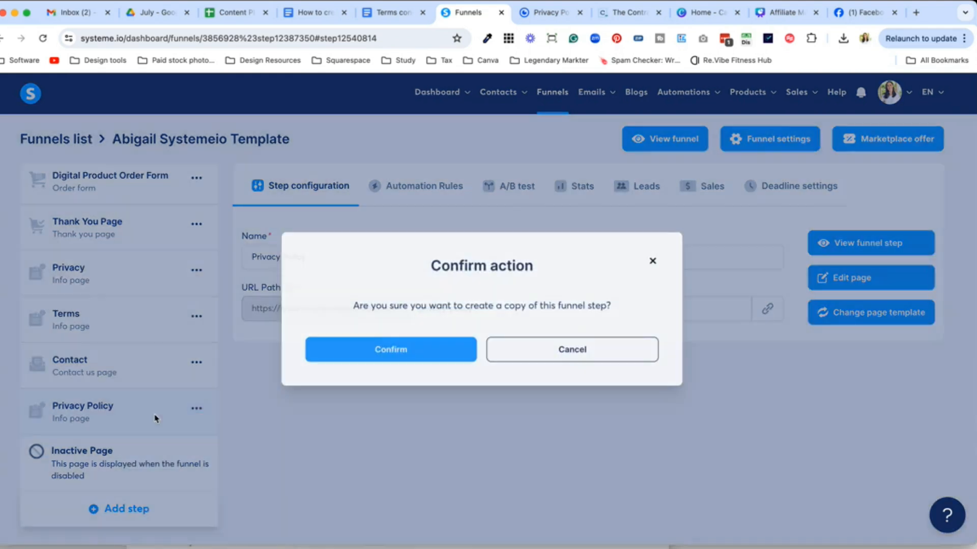
{"action": "left_click", "coordinate": [370, 356]}
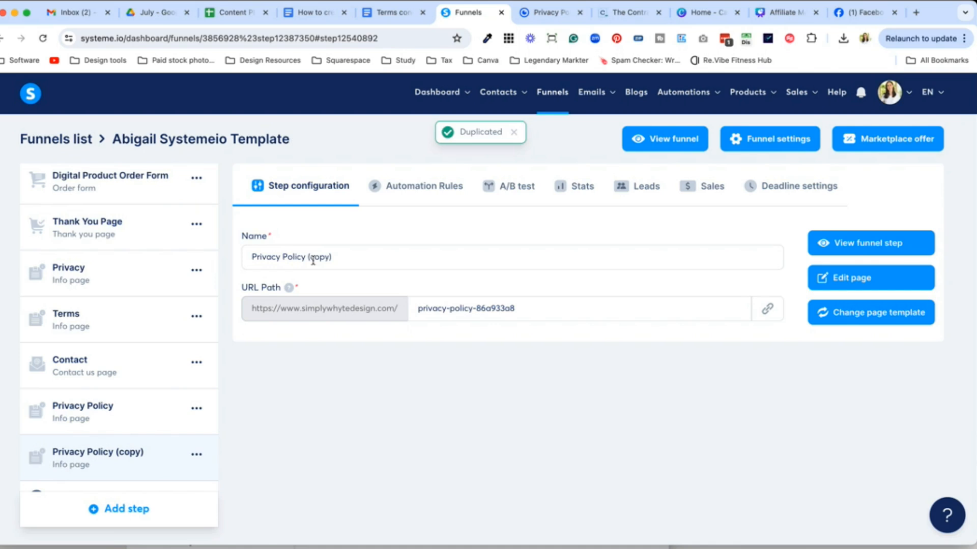
{"action": "left_click_drag", "start_coordinate": [334, 256], "coordinate": [312, 258]}
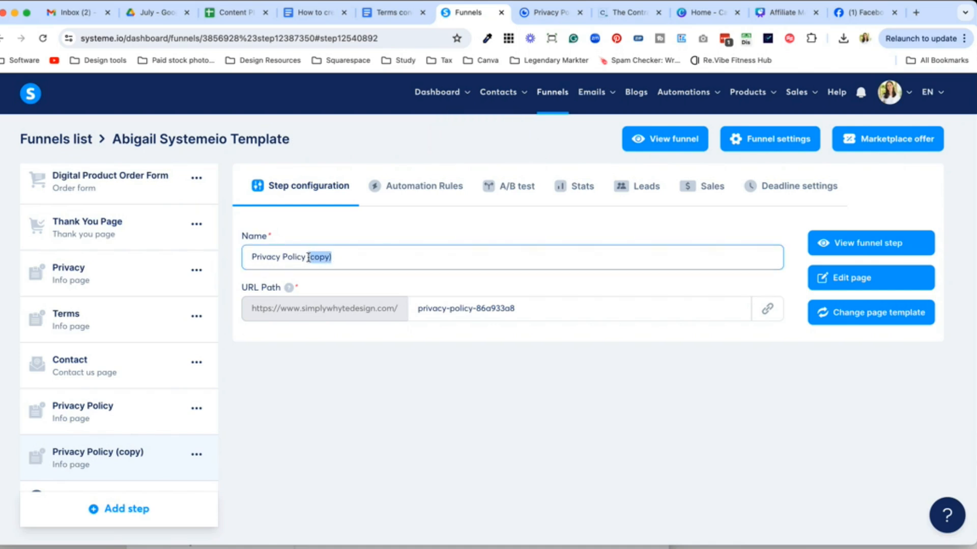
{"action": "type", "text": "-"}
{"action": "left_click", "coordinate": [322, 383]}
{"action": "left_click", "coordinate": [193, 455]}
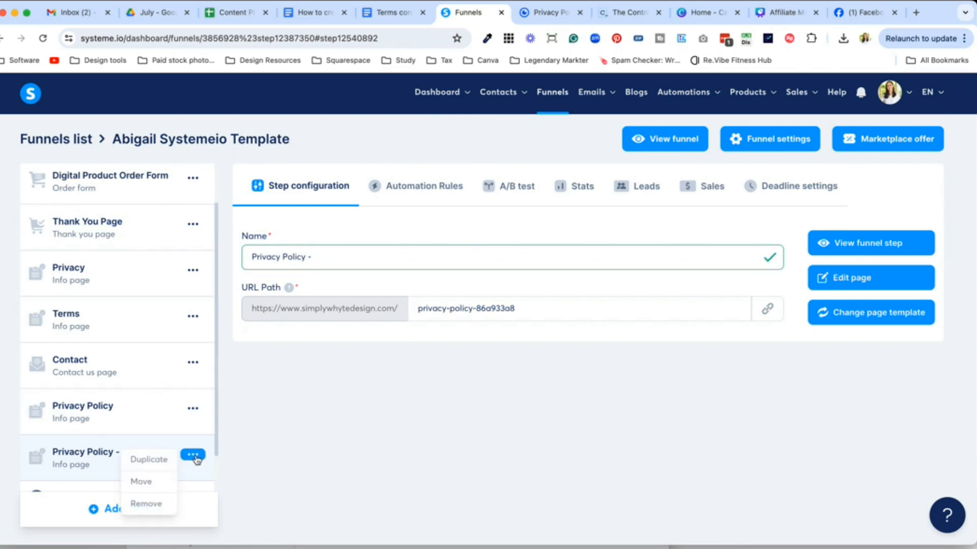
Step: Rename the copied step to 'Privacy Policy - Affiliate course'
{"action": "left_click", "coordinate": [142, 481]}
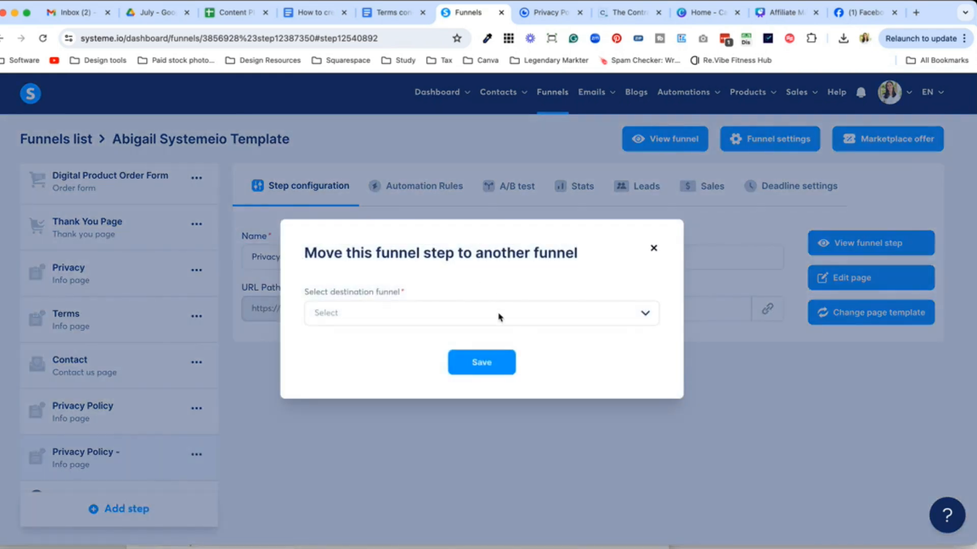
{"action": "left_click", "coordinate": [560, 313]}
{"action": "left_click", "coordinate": [655, 250]}
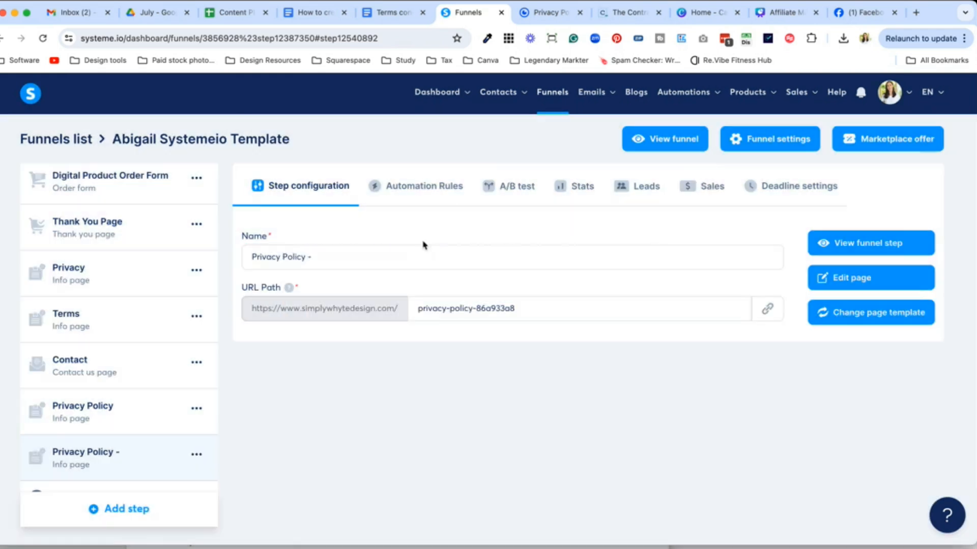
{"action": "left_click", "coordinate": [375, 260]}
{"action": "type", "text": "Affiliate "}
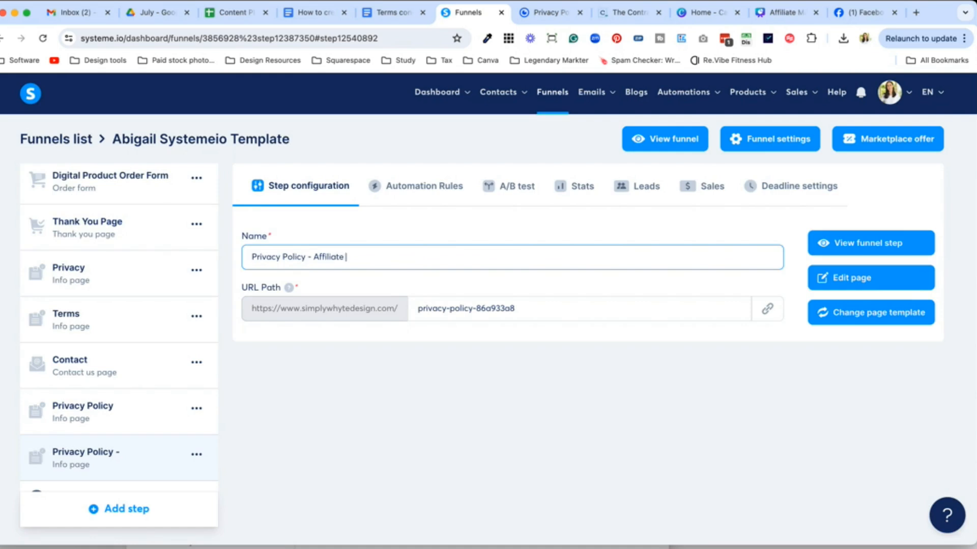
{"action": "type", "text": "course"}
{"action": "left_click", "coordinate": [395, 351]}
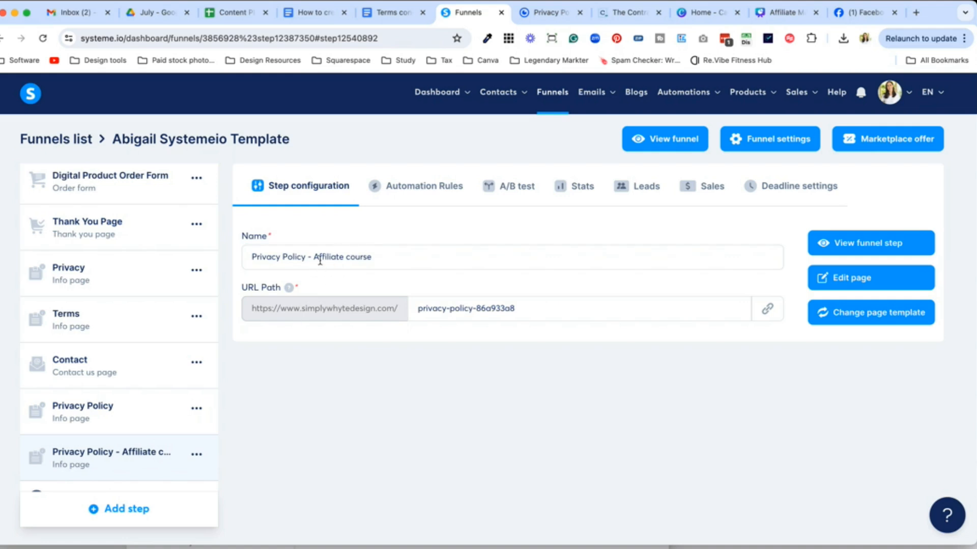
Step: Move the renamed step into the Affiliate Course funnel
{"action": "left_click", "coordinate": [196, 455]}
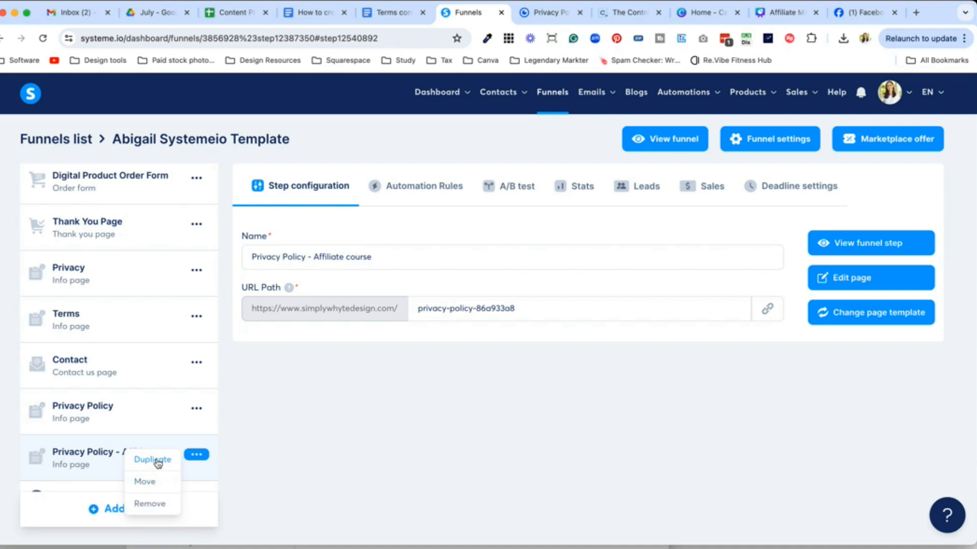
{"action": "left_click", "coordinate": [155, 482]}
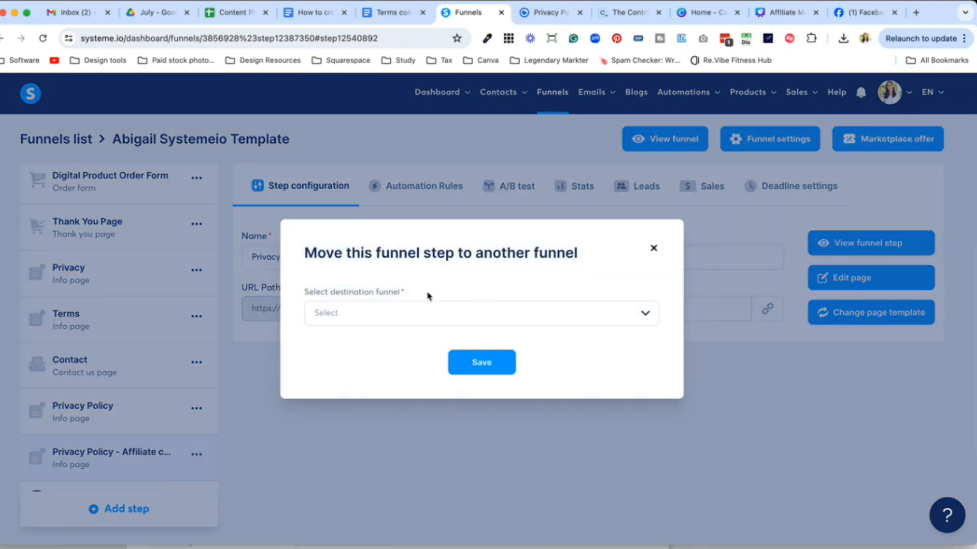
{"action": "left_click", "coordinate": [442, 315]}
{"action": "left_click", "coordinate": [406, 365]}
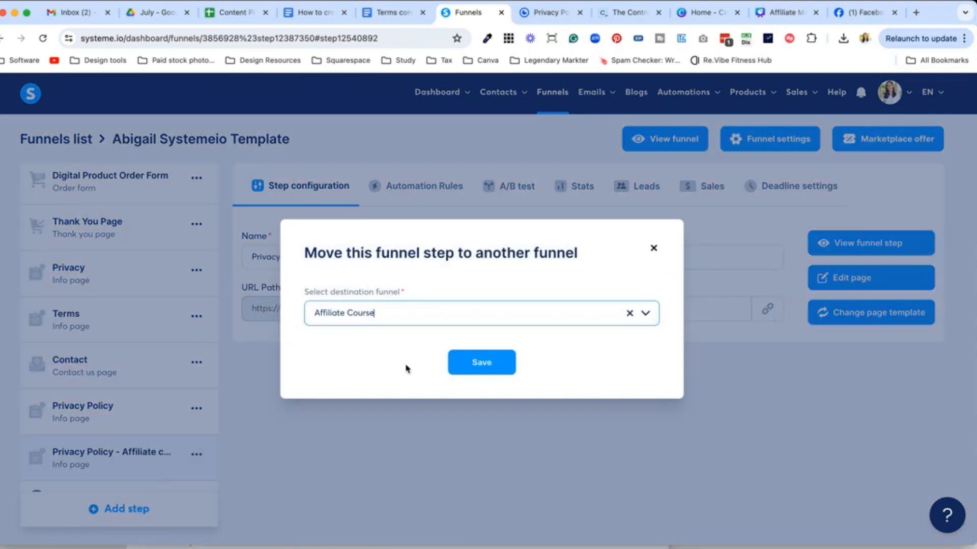
{"action": "left_click", "coordinate": [482, 363]}
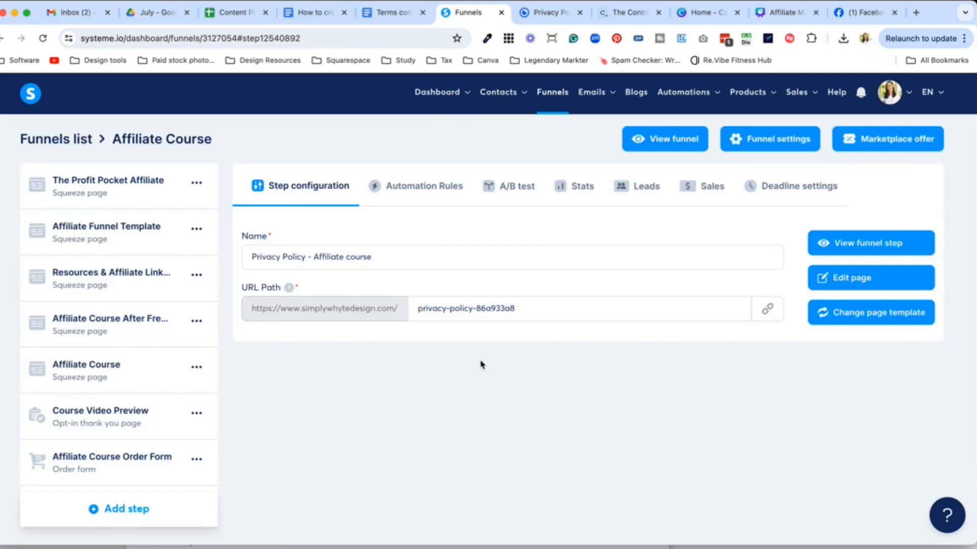
{"action": "scroll", "coordinate": [132, 375], "scroll_direction": "down", "scroll_amount": 3}
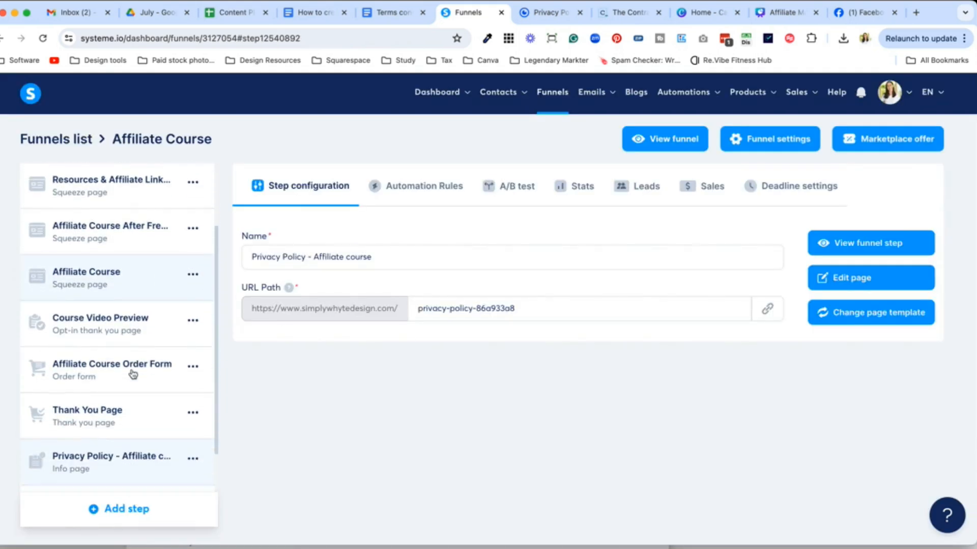